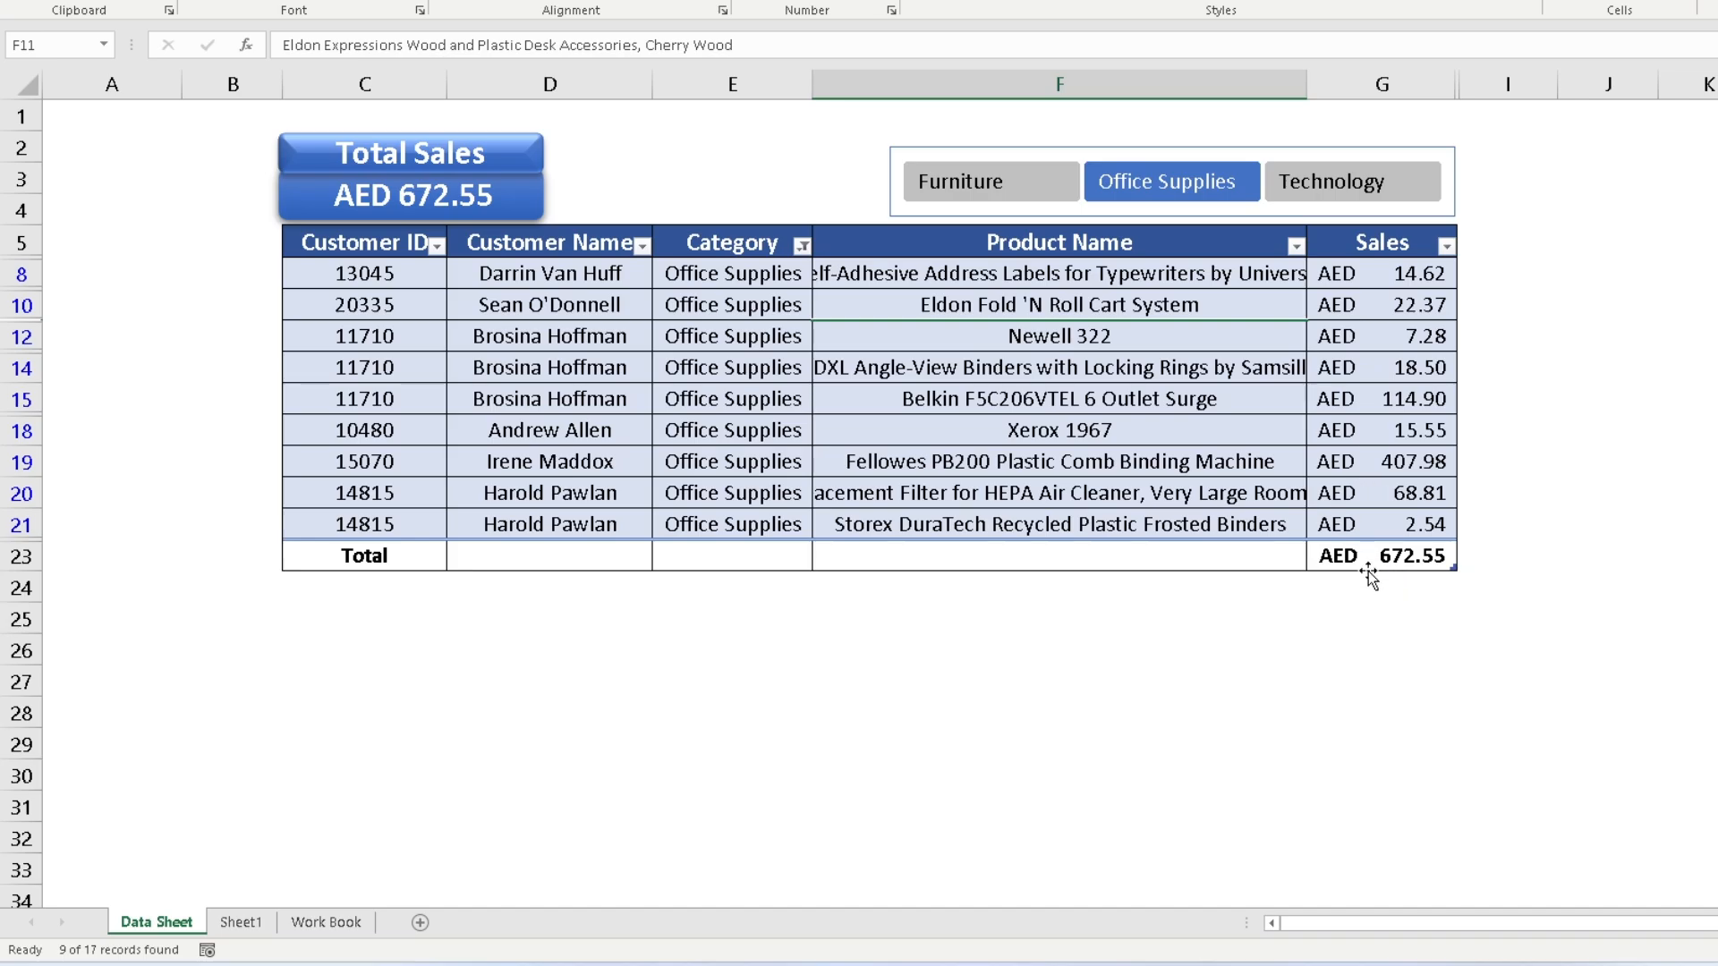
Filter the sales table on the Data Sheet to the Technology category with the slicer.
left_click(1360, 199)
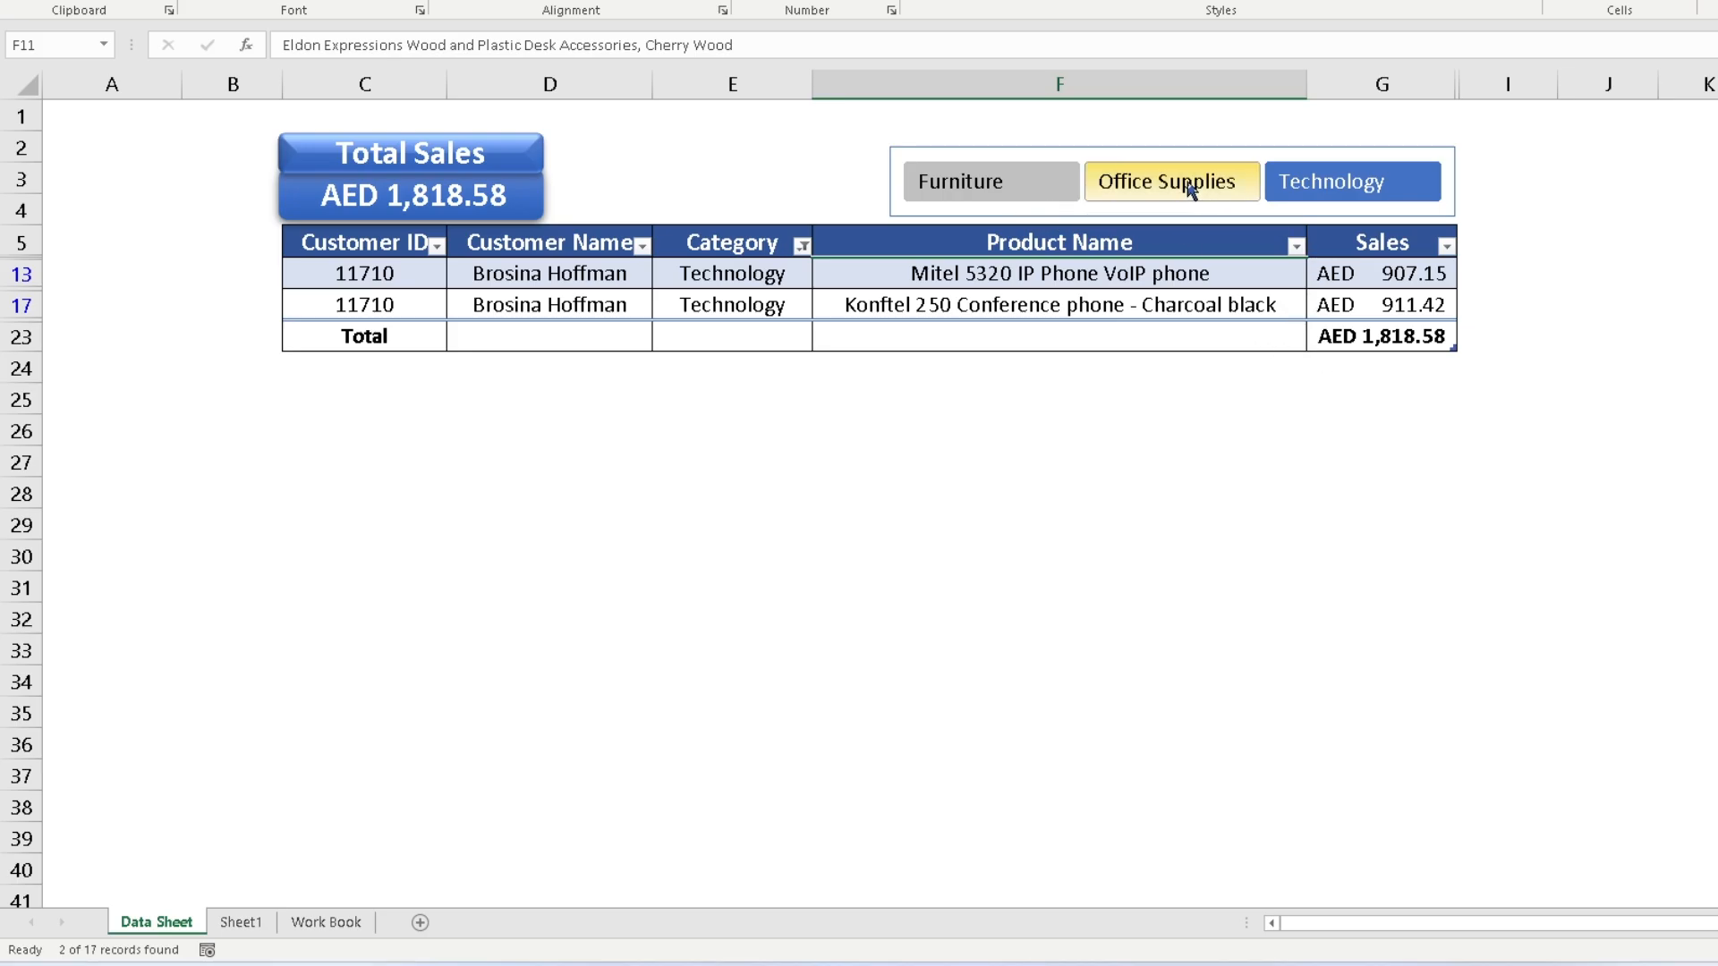
left_click(1251, 204, "ctrl")
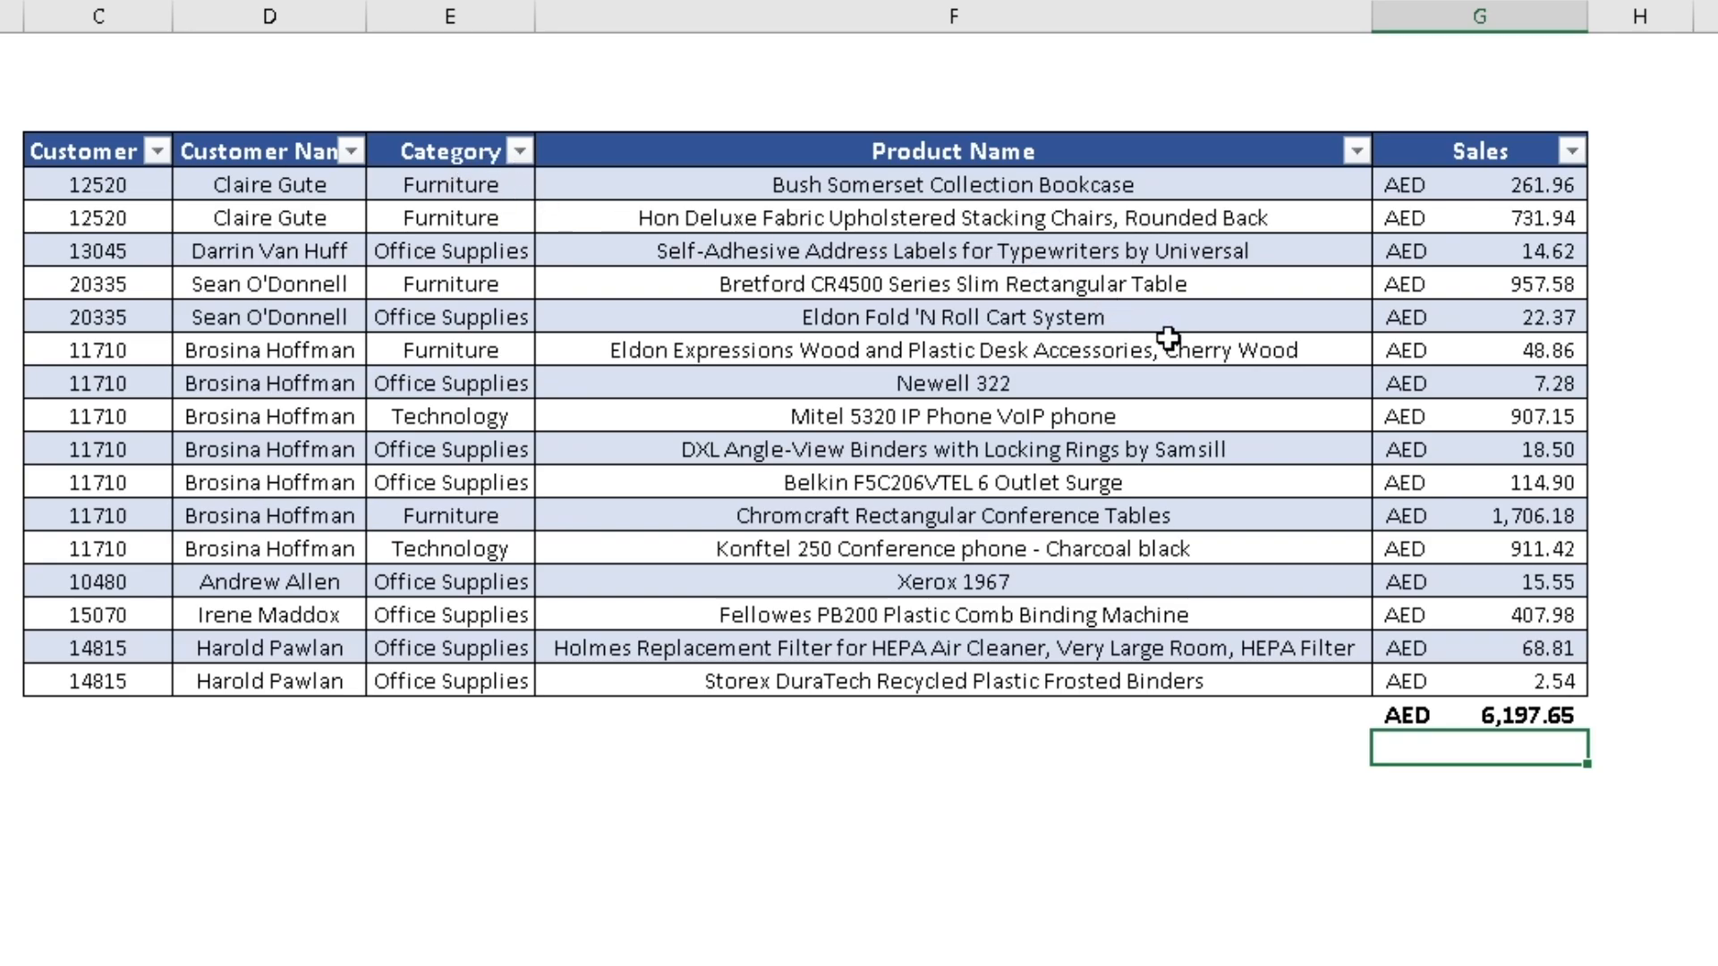
Enter the formula =SUM(G5:G20) in the total cell directly below the Sales column.
left_click(1474, 721)
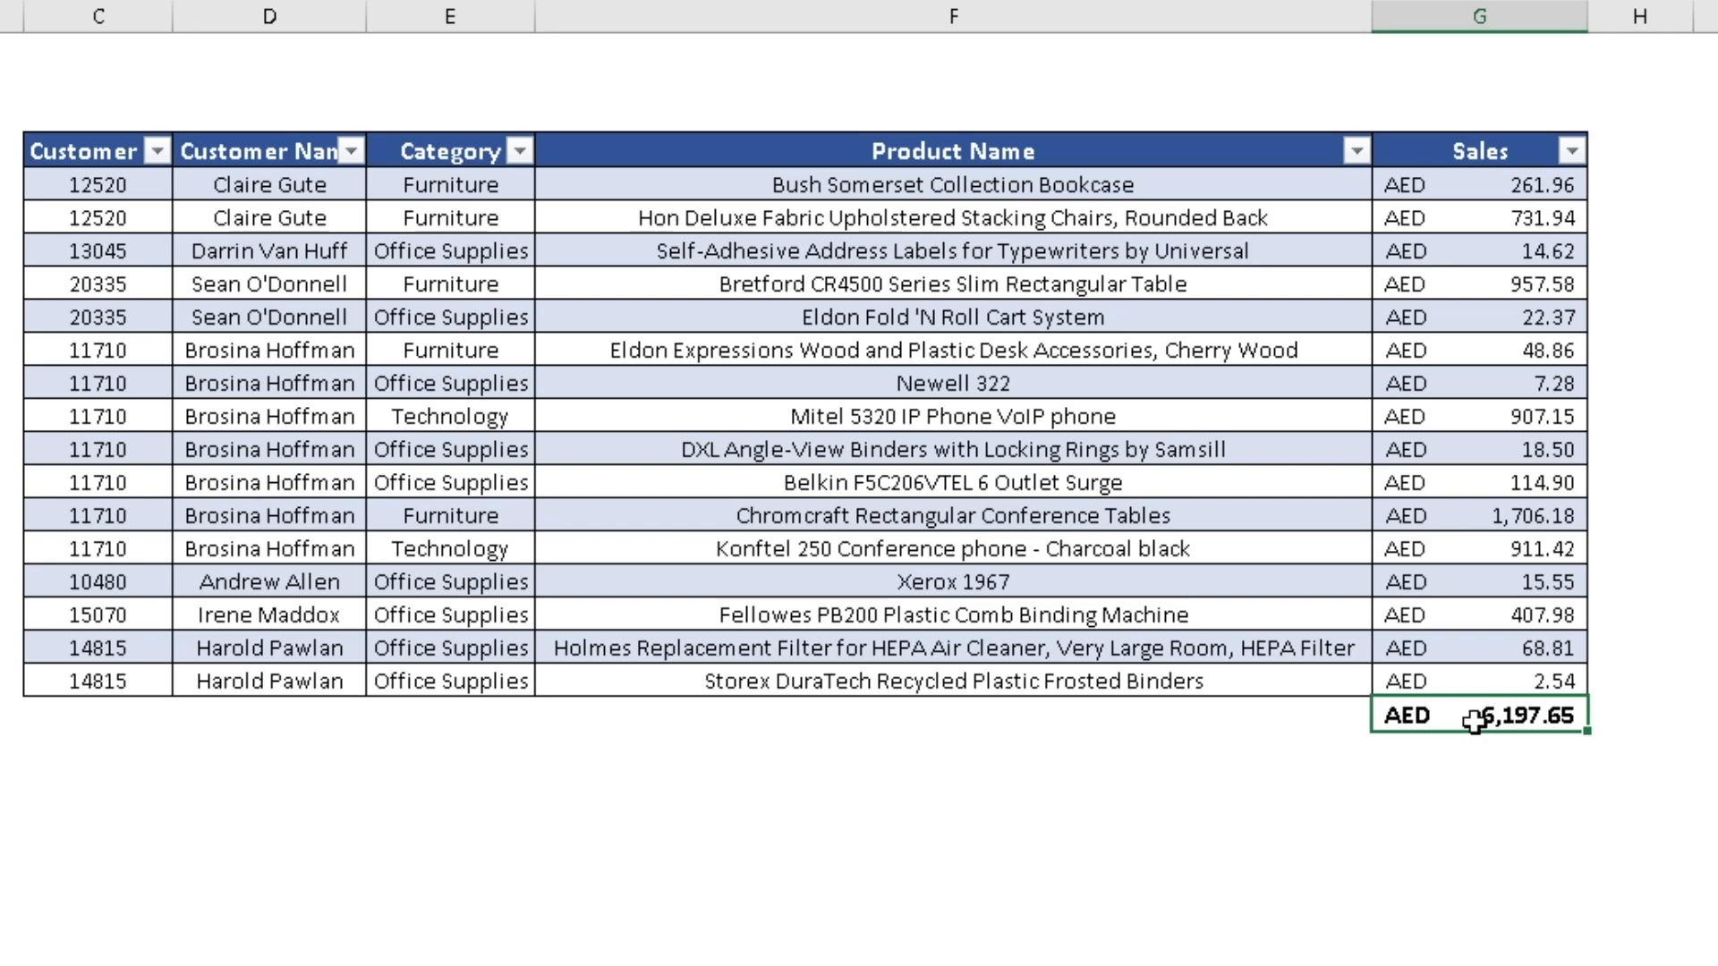
double_click(1473, 721)
key("Return")
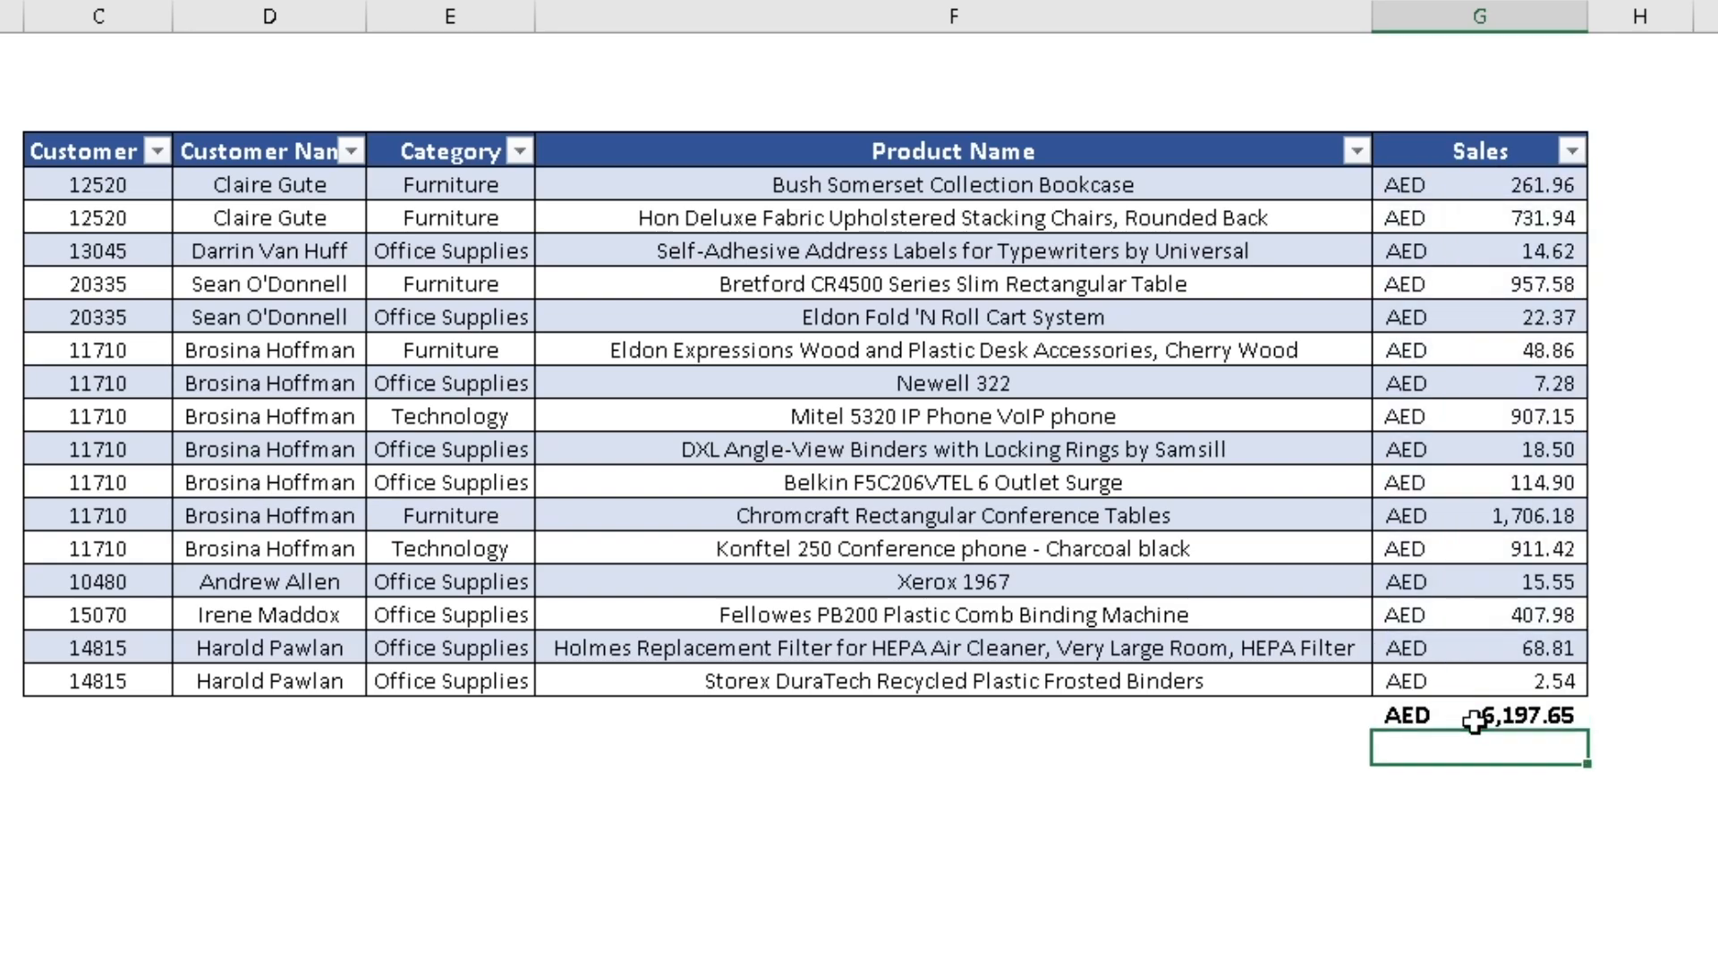
left_click(1496, 709)
type("=sum(")
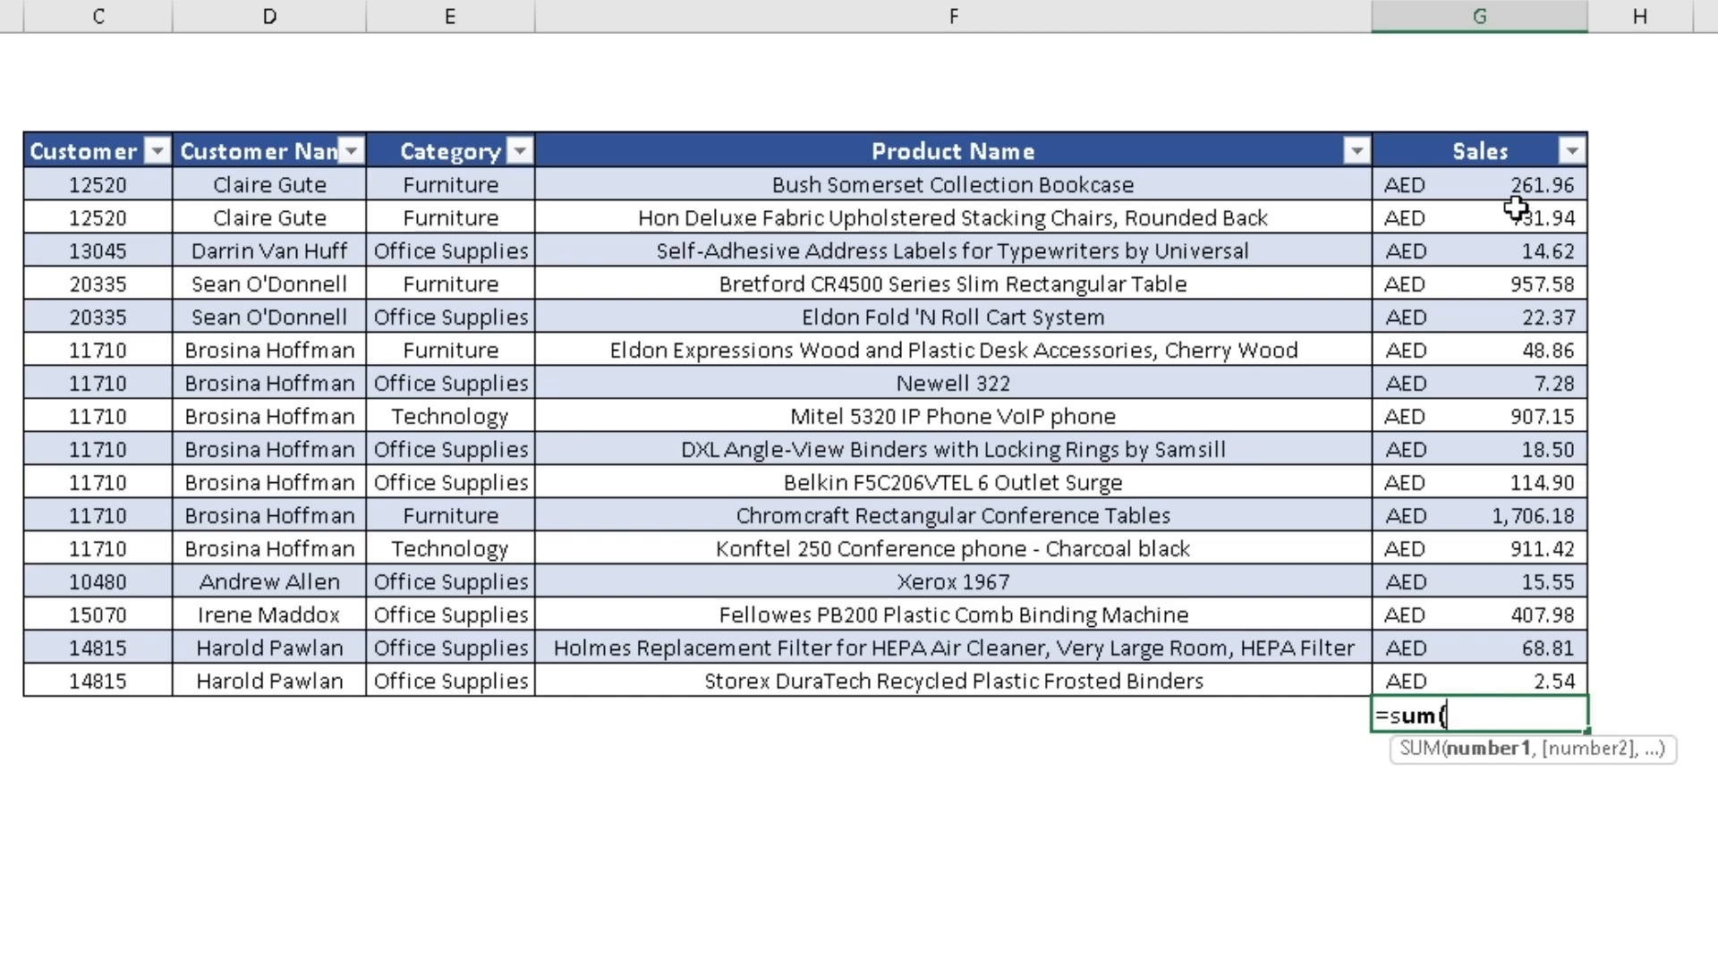
left_click_drag(1512, 186, 1500, 678)
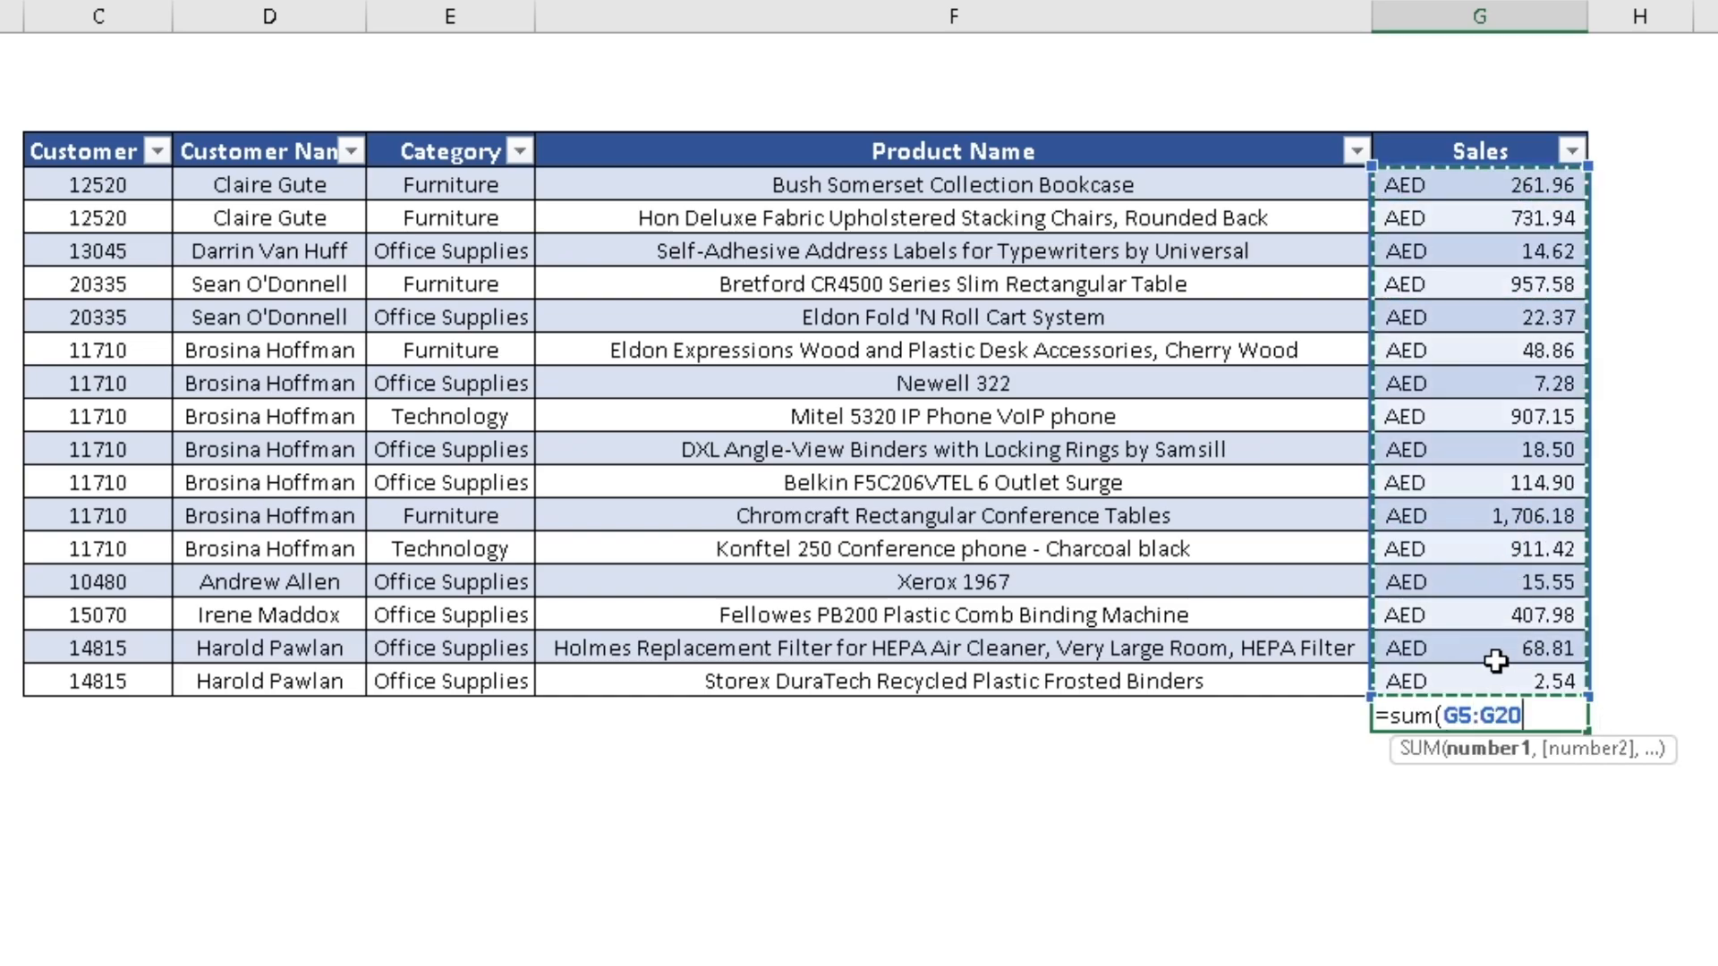
type(")")
key("Return")
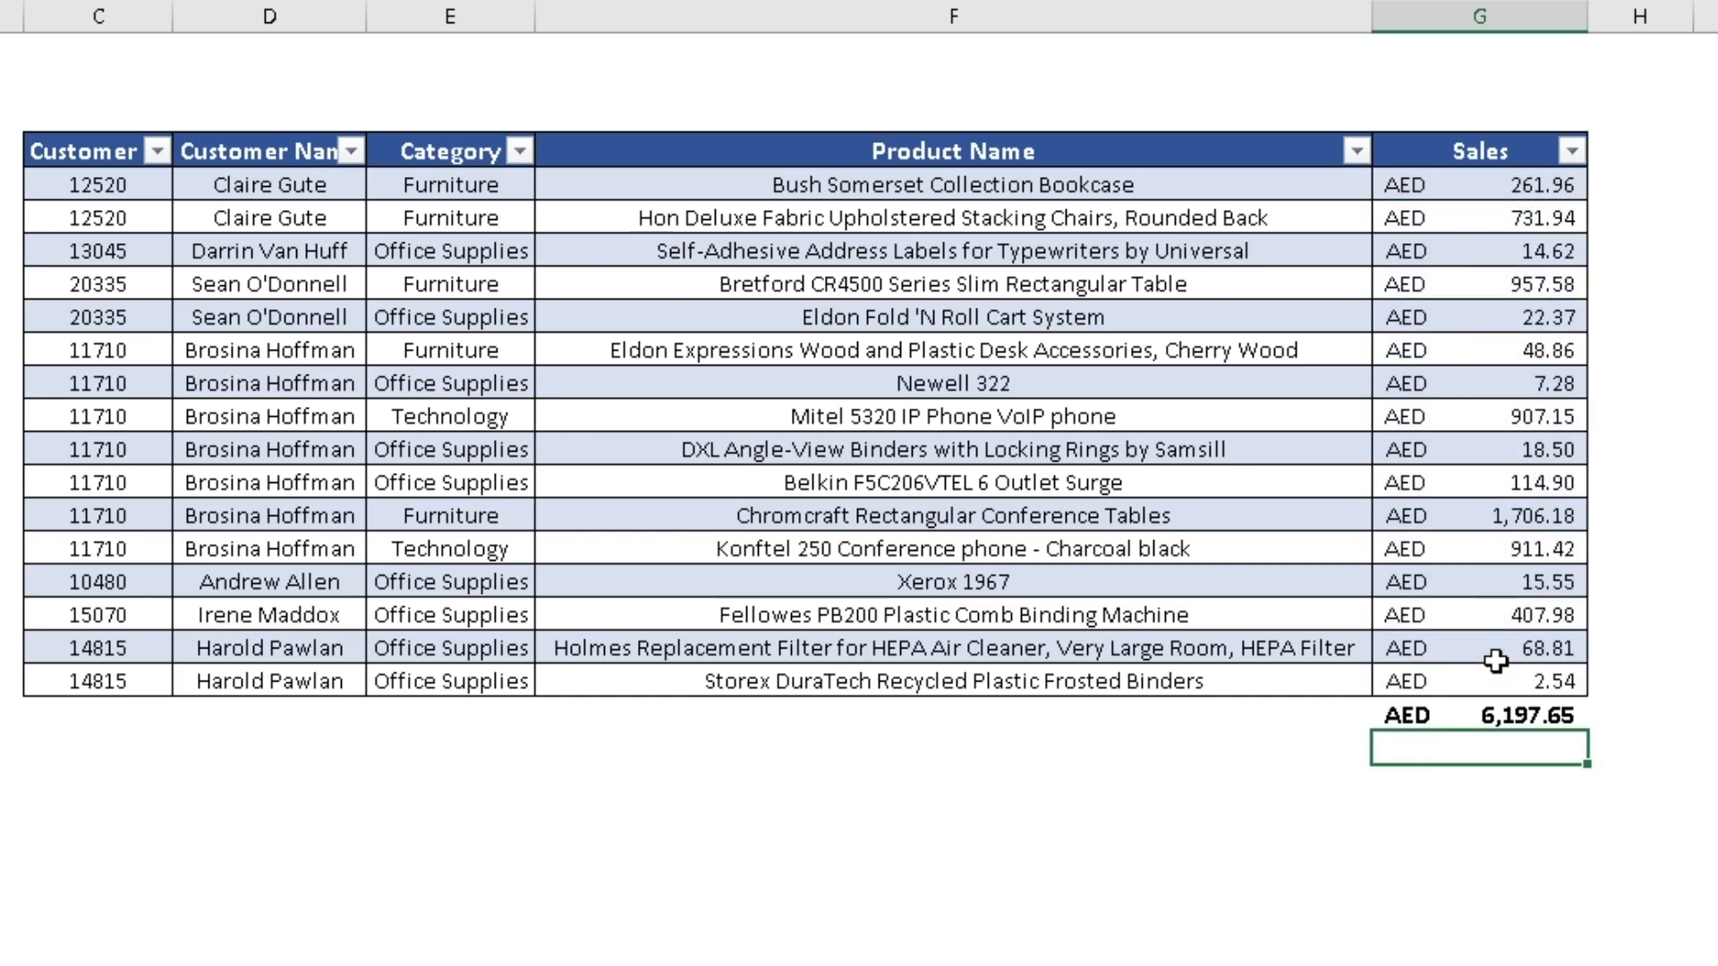
Filter the Category column to show only Furniture.
left_click(1558, 714)
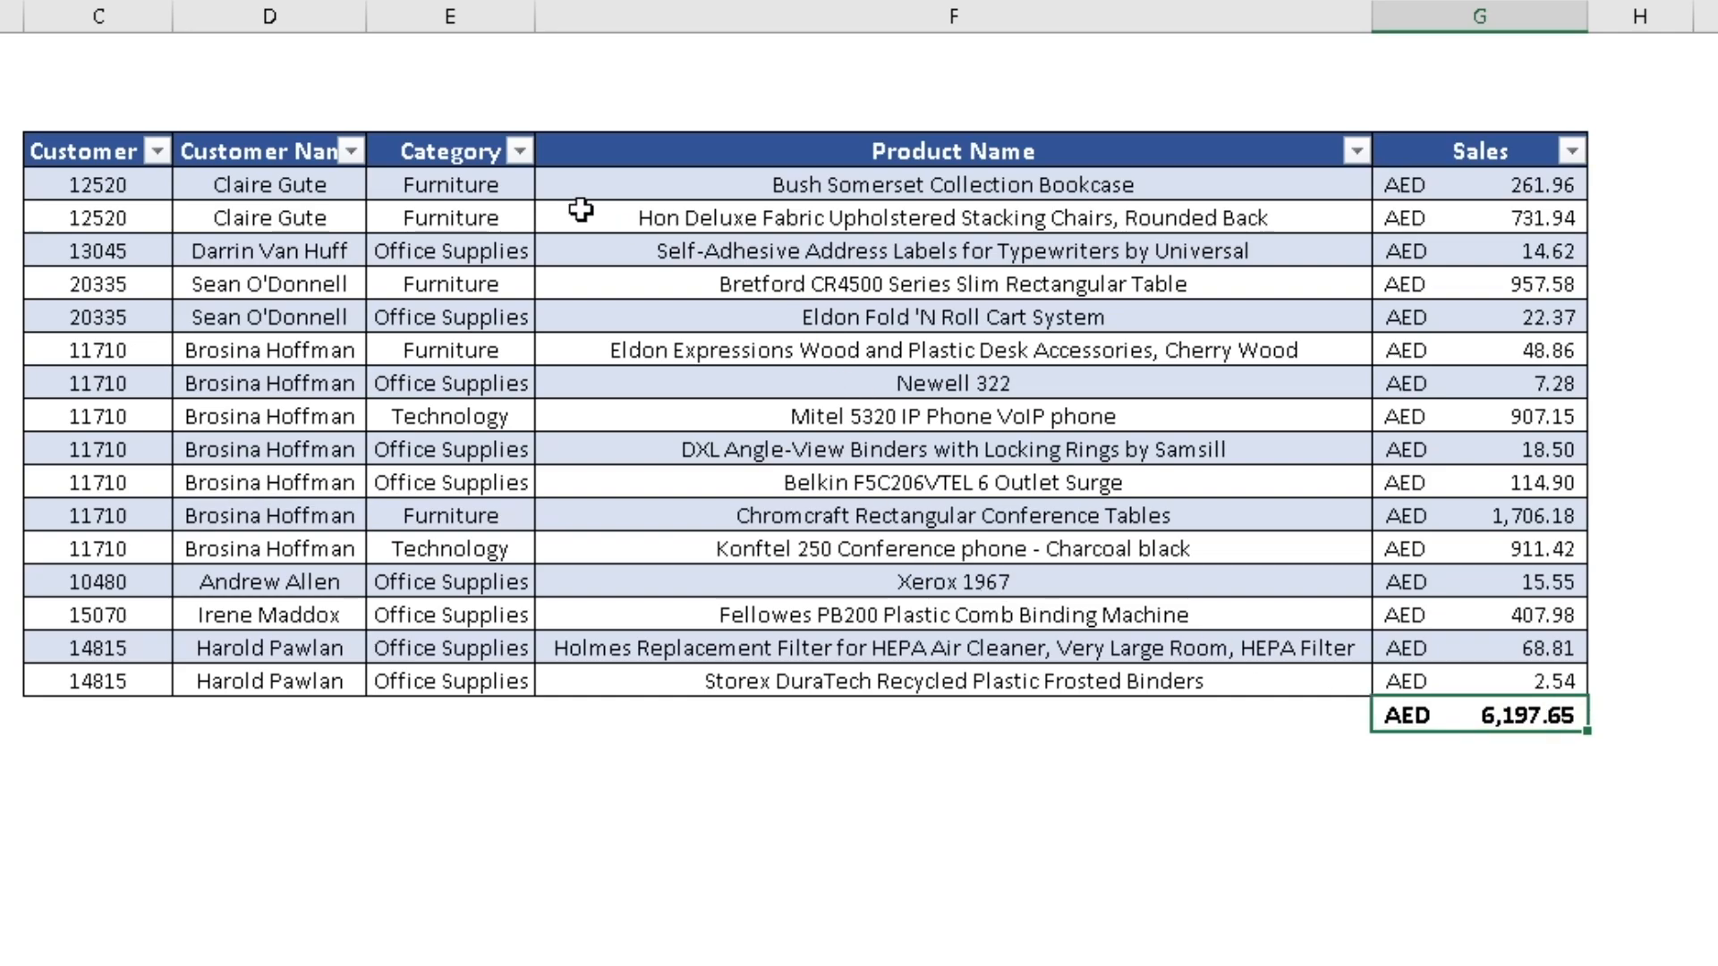
left_click(519, 151)
left_click(270, 540)
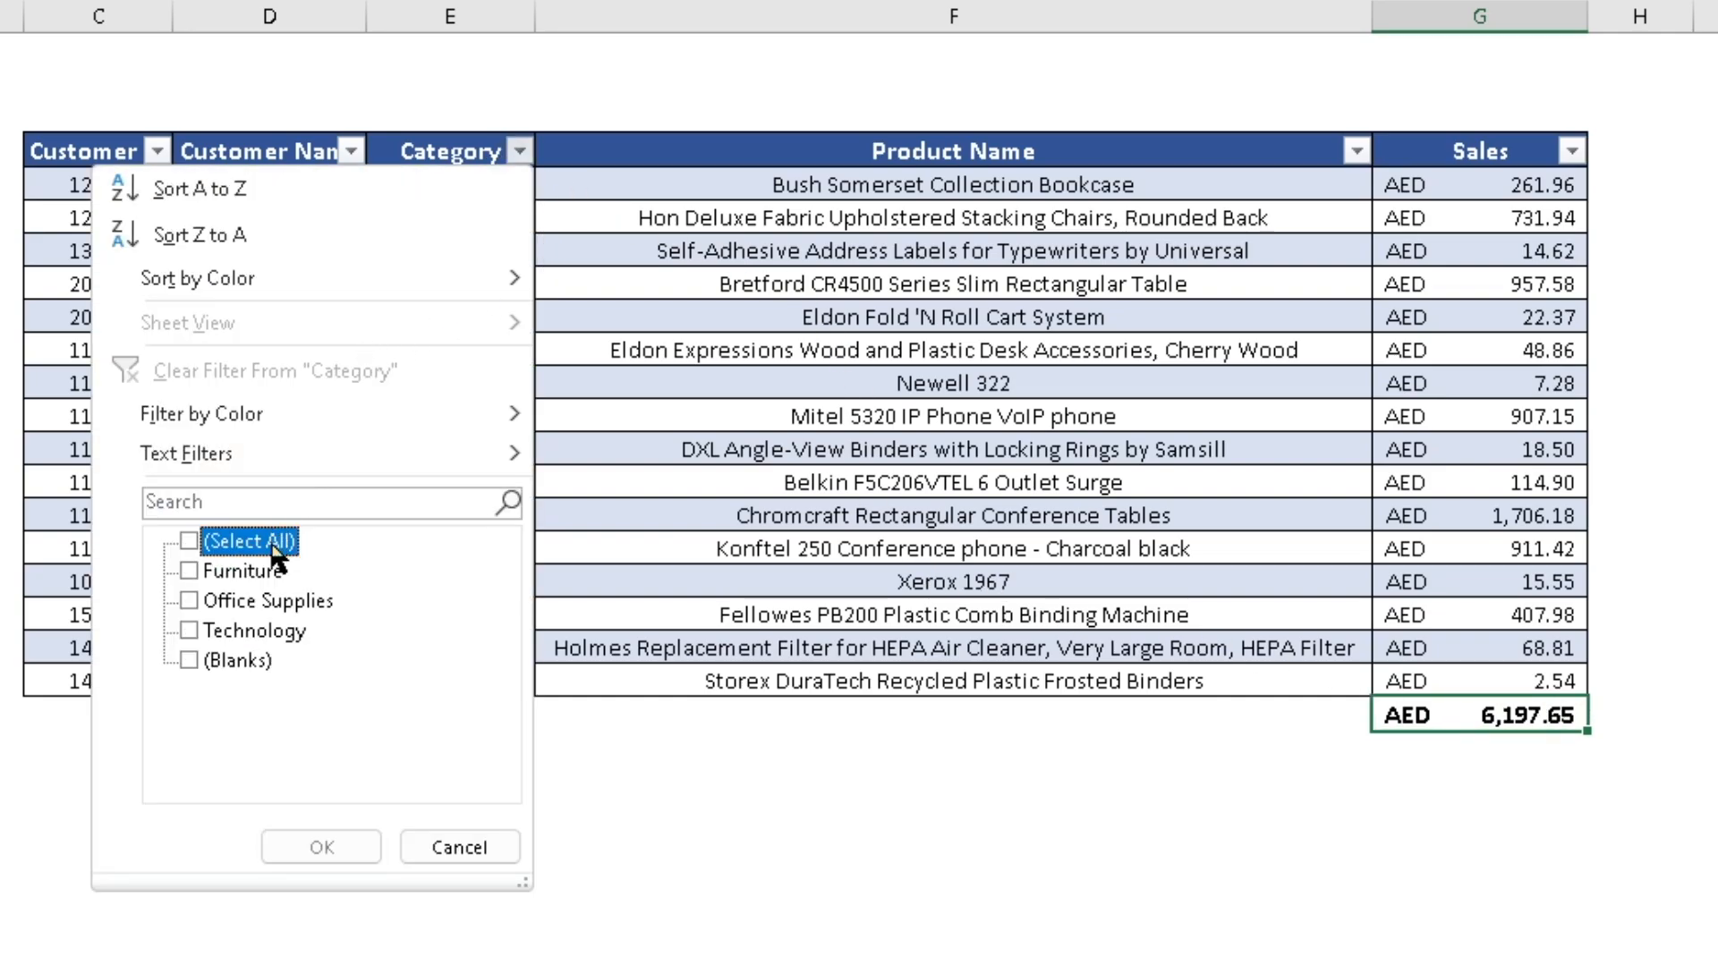
left_click(250, 572)
left_click(313, 844)
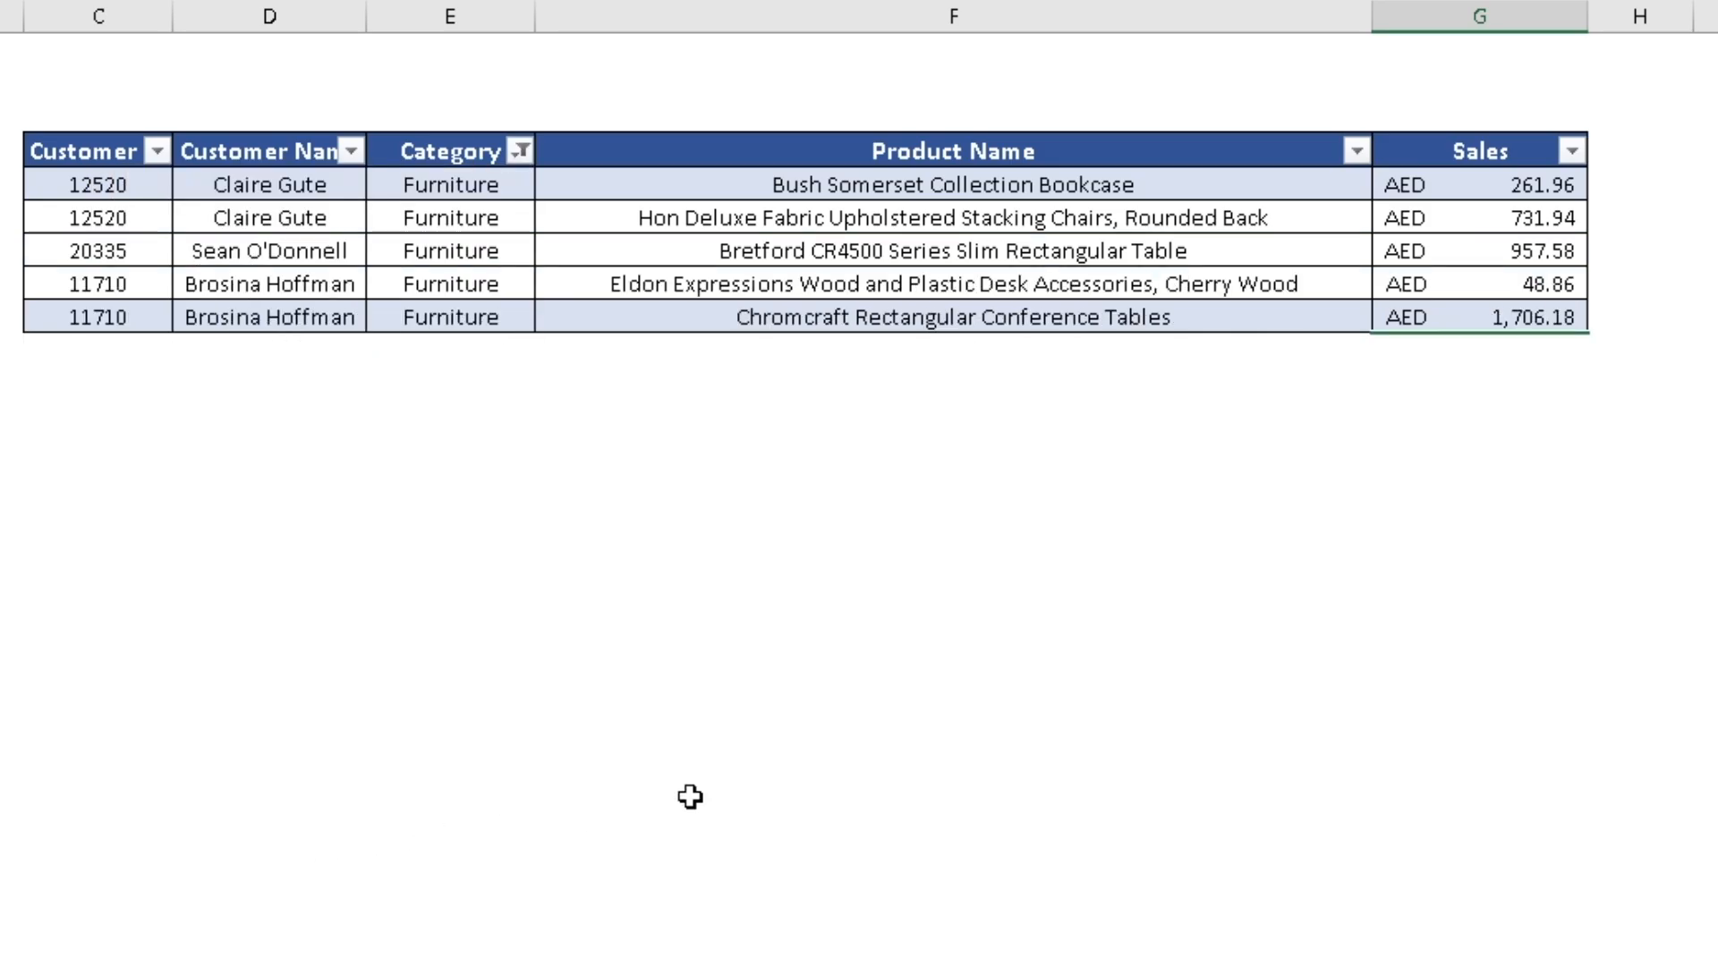
Change the Category filter to show only Office Supplies.
left_click(519, 151)
left_click(240, 605)
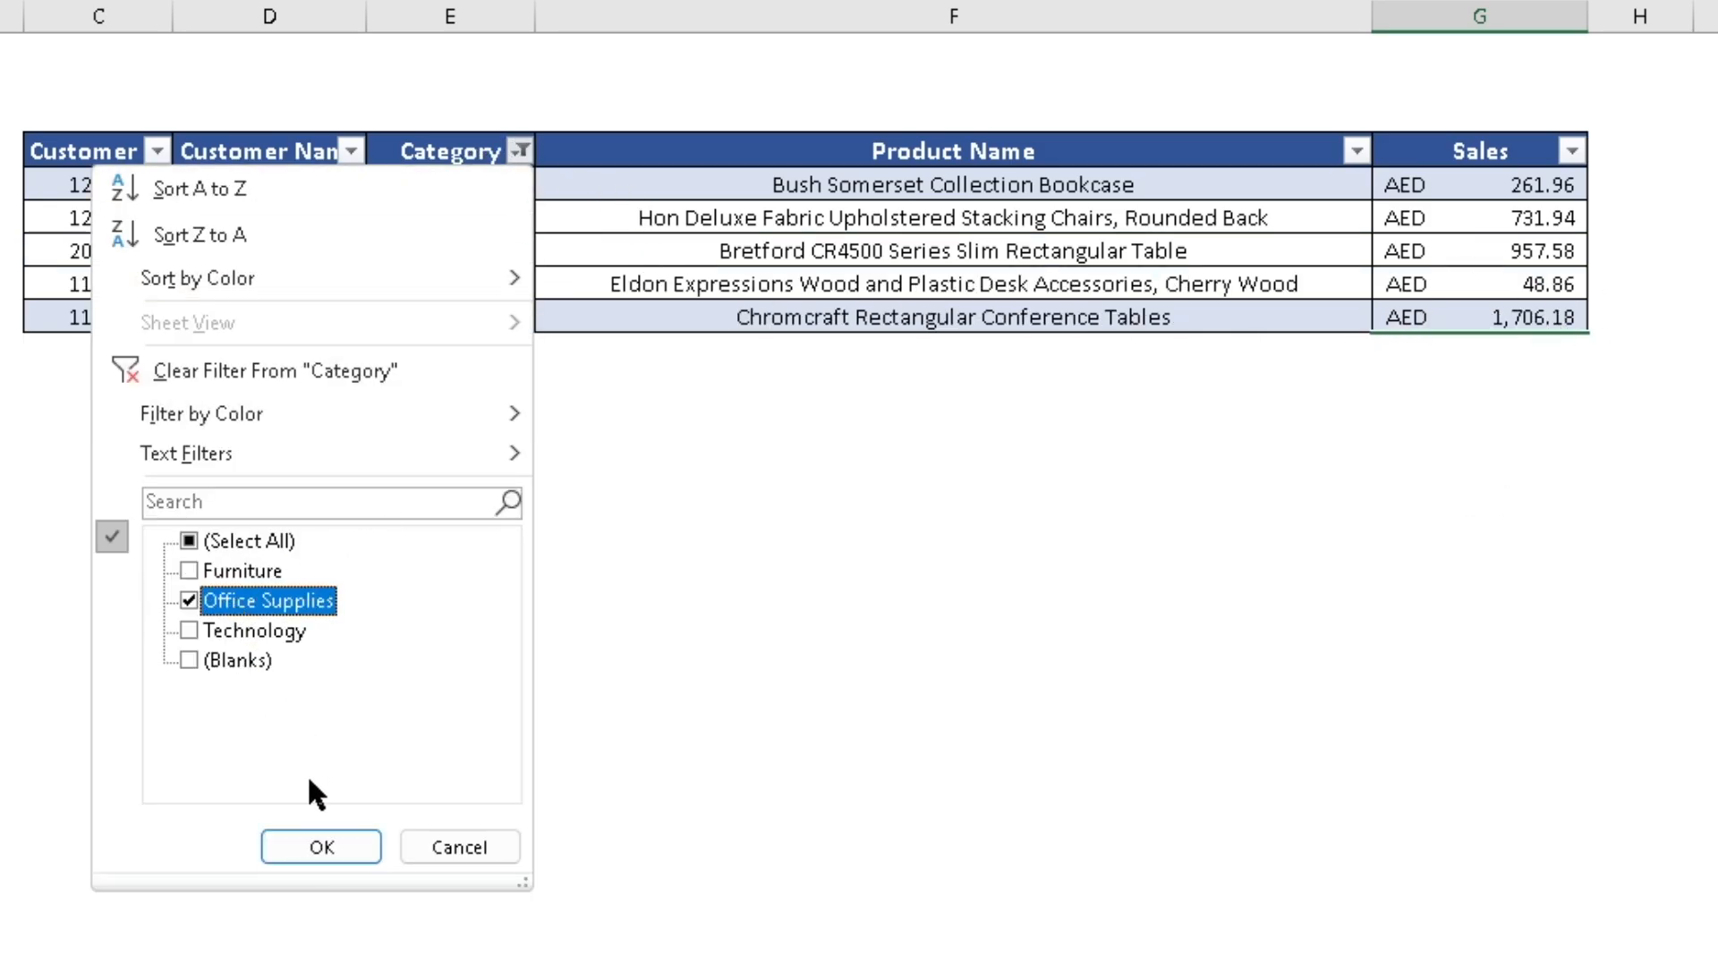
left_click(320, 845)
Add Furniture to the Category filter alongside Office Supplies.
left_click(519, 151)
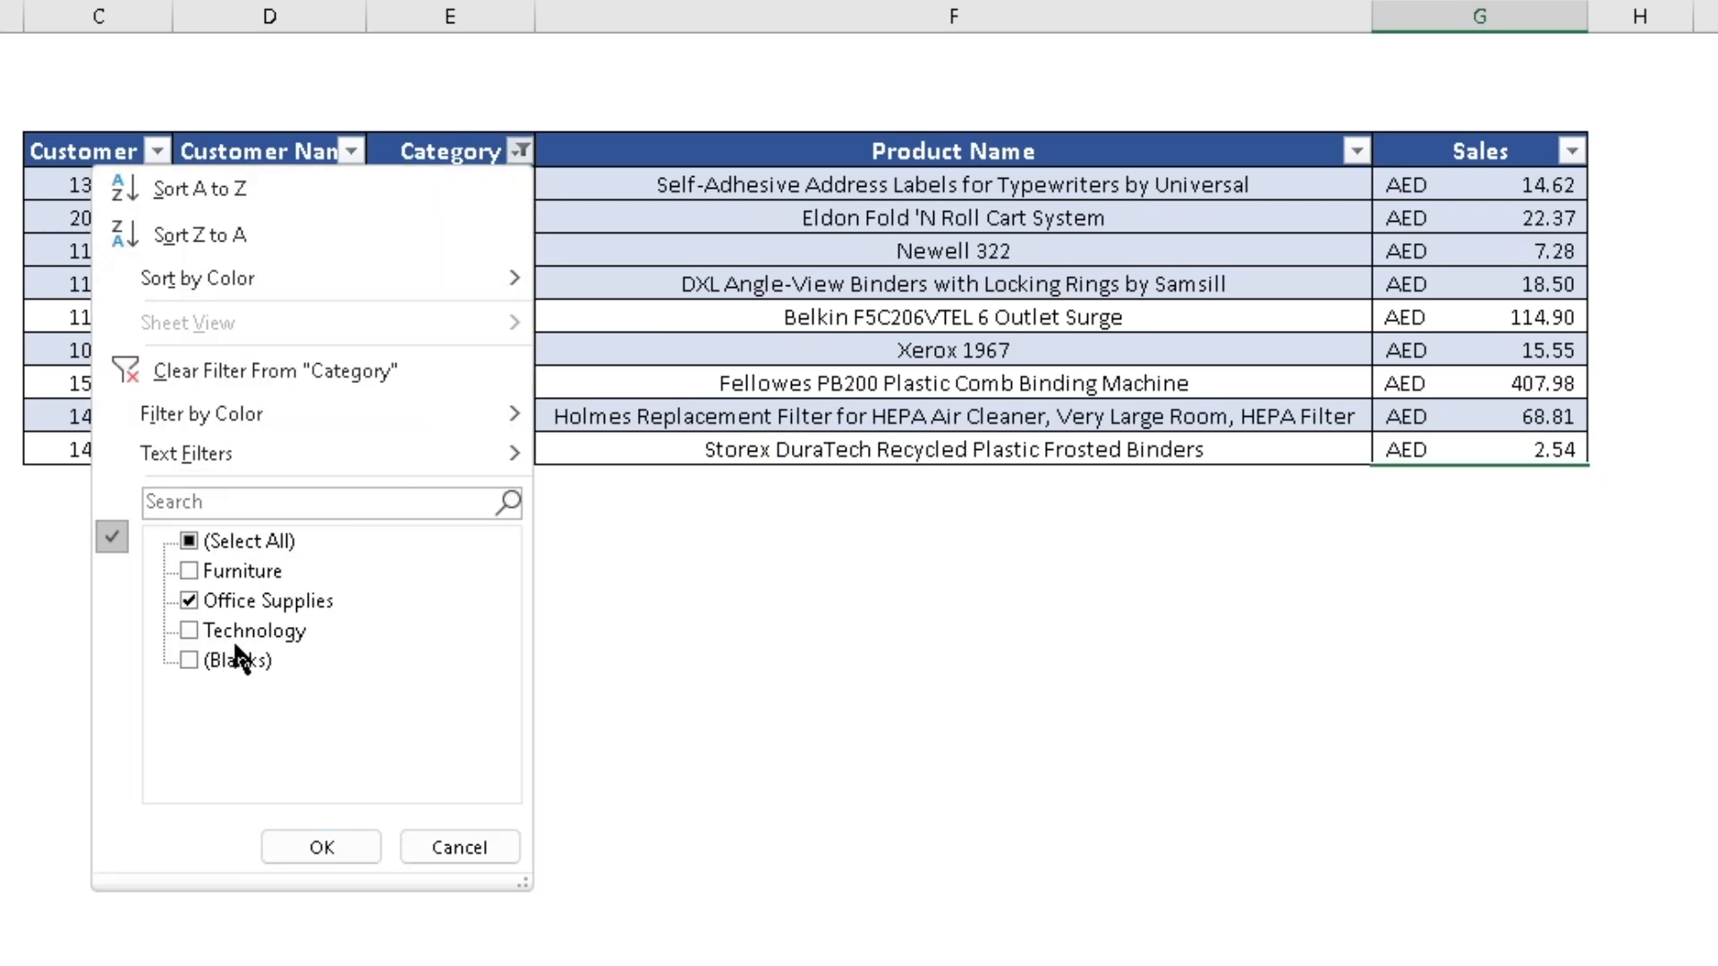
left_click(252, 577)
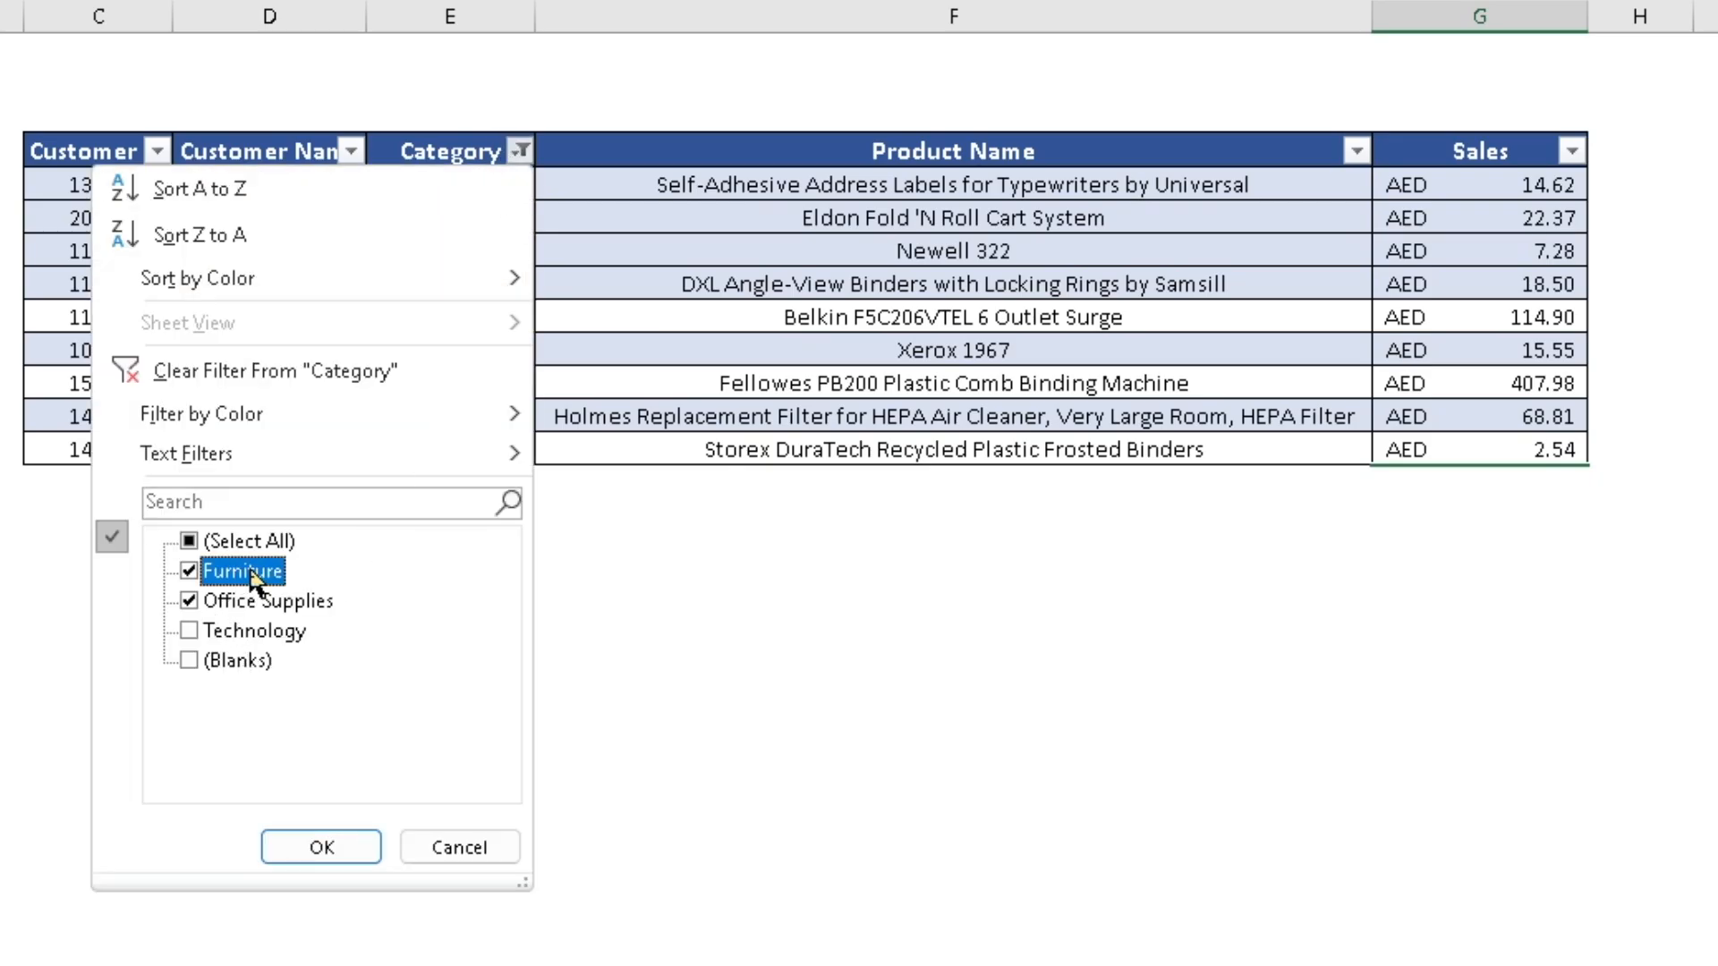
left_click(331, 848)
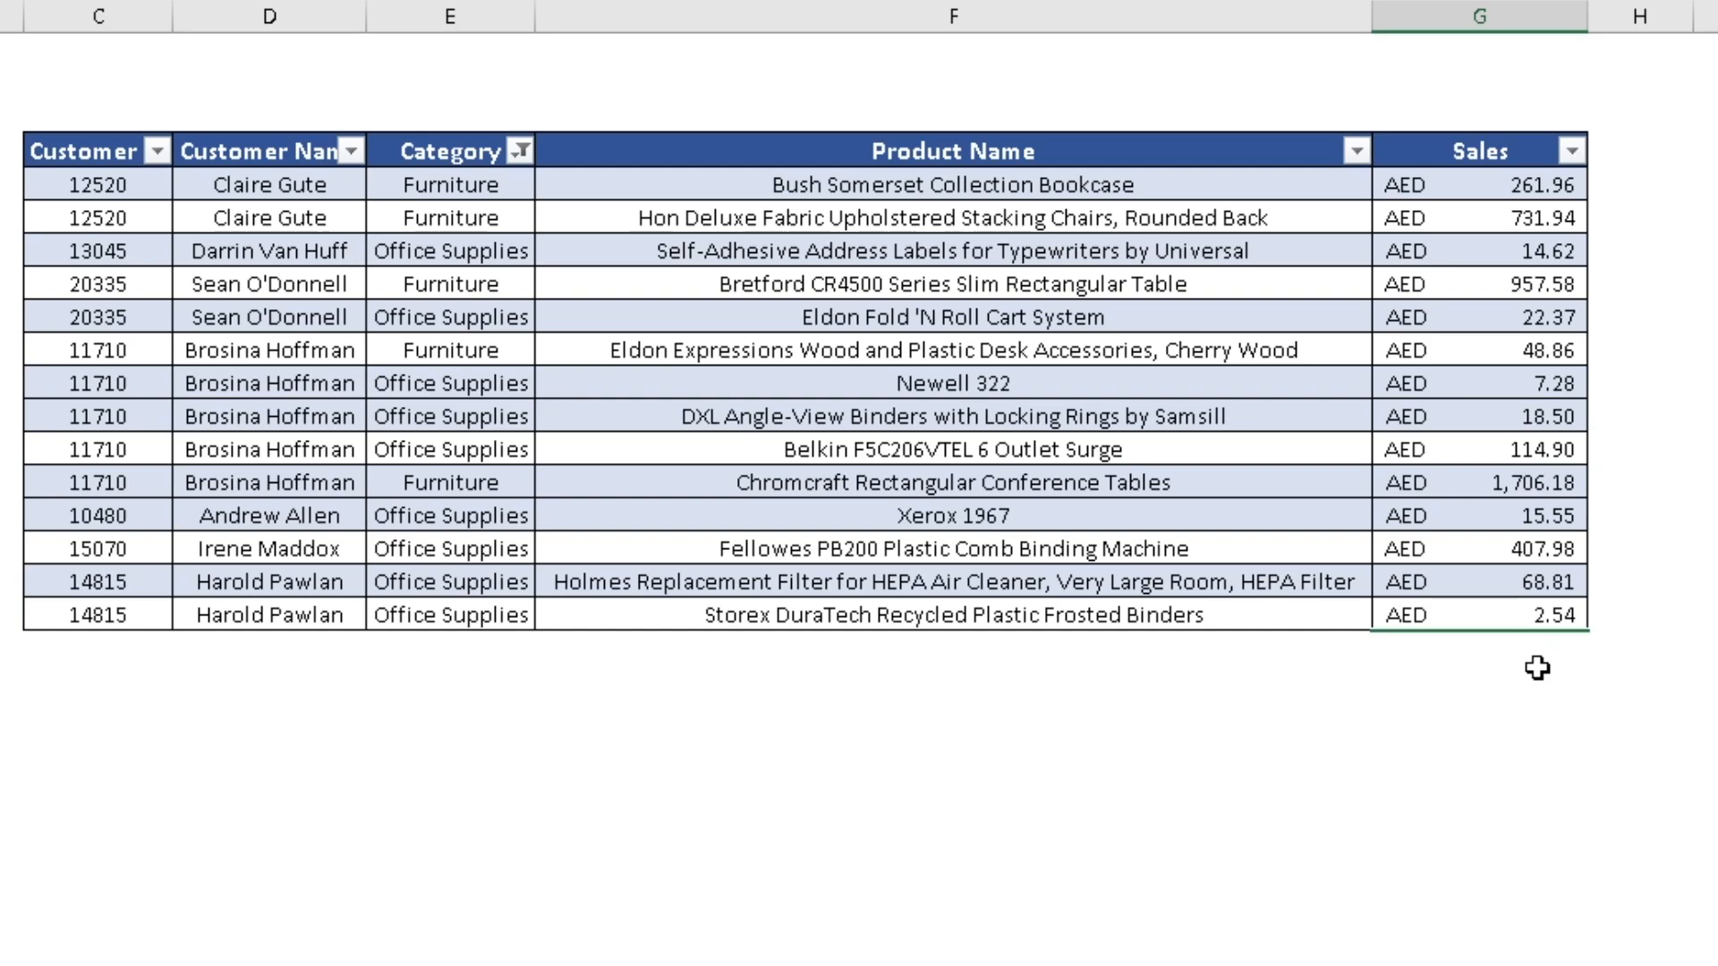
left_click(988, 486)
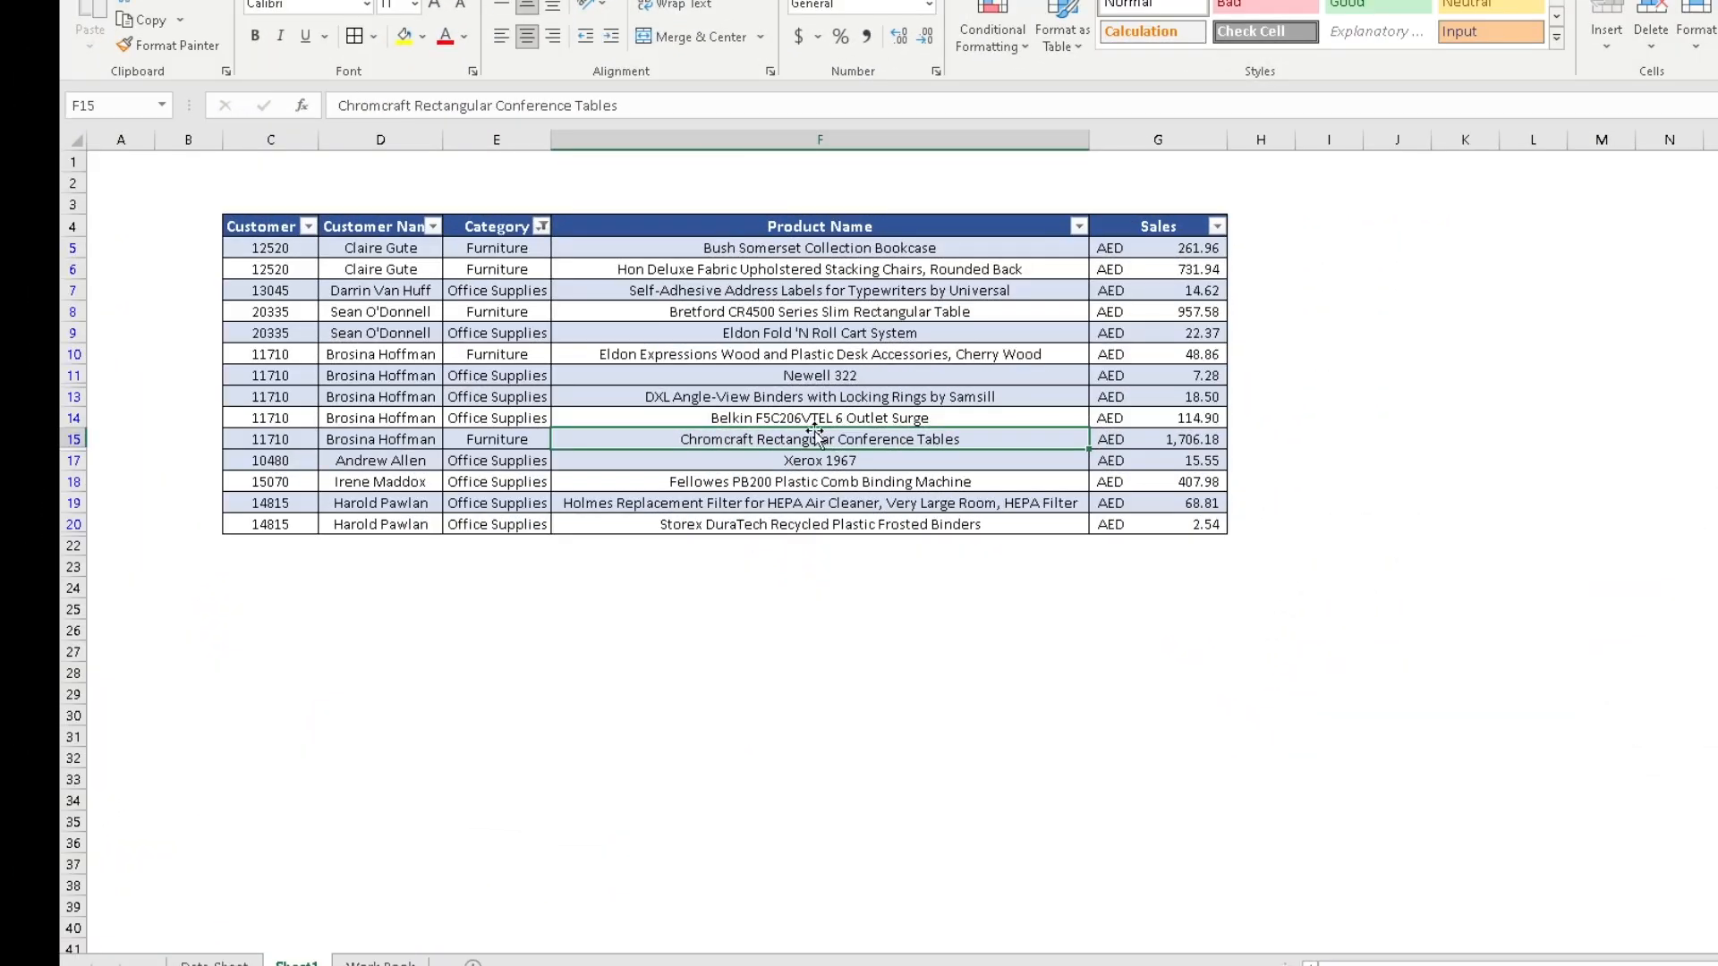
Examine the finished table and its category slicer on the Data Sheet.
left_click(233, 952)
left_click(1171, 479)
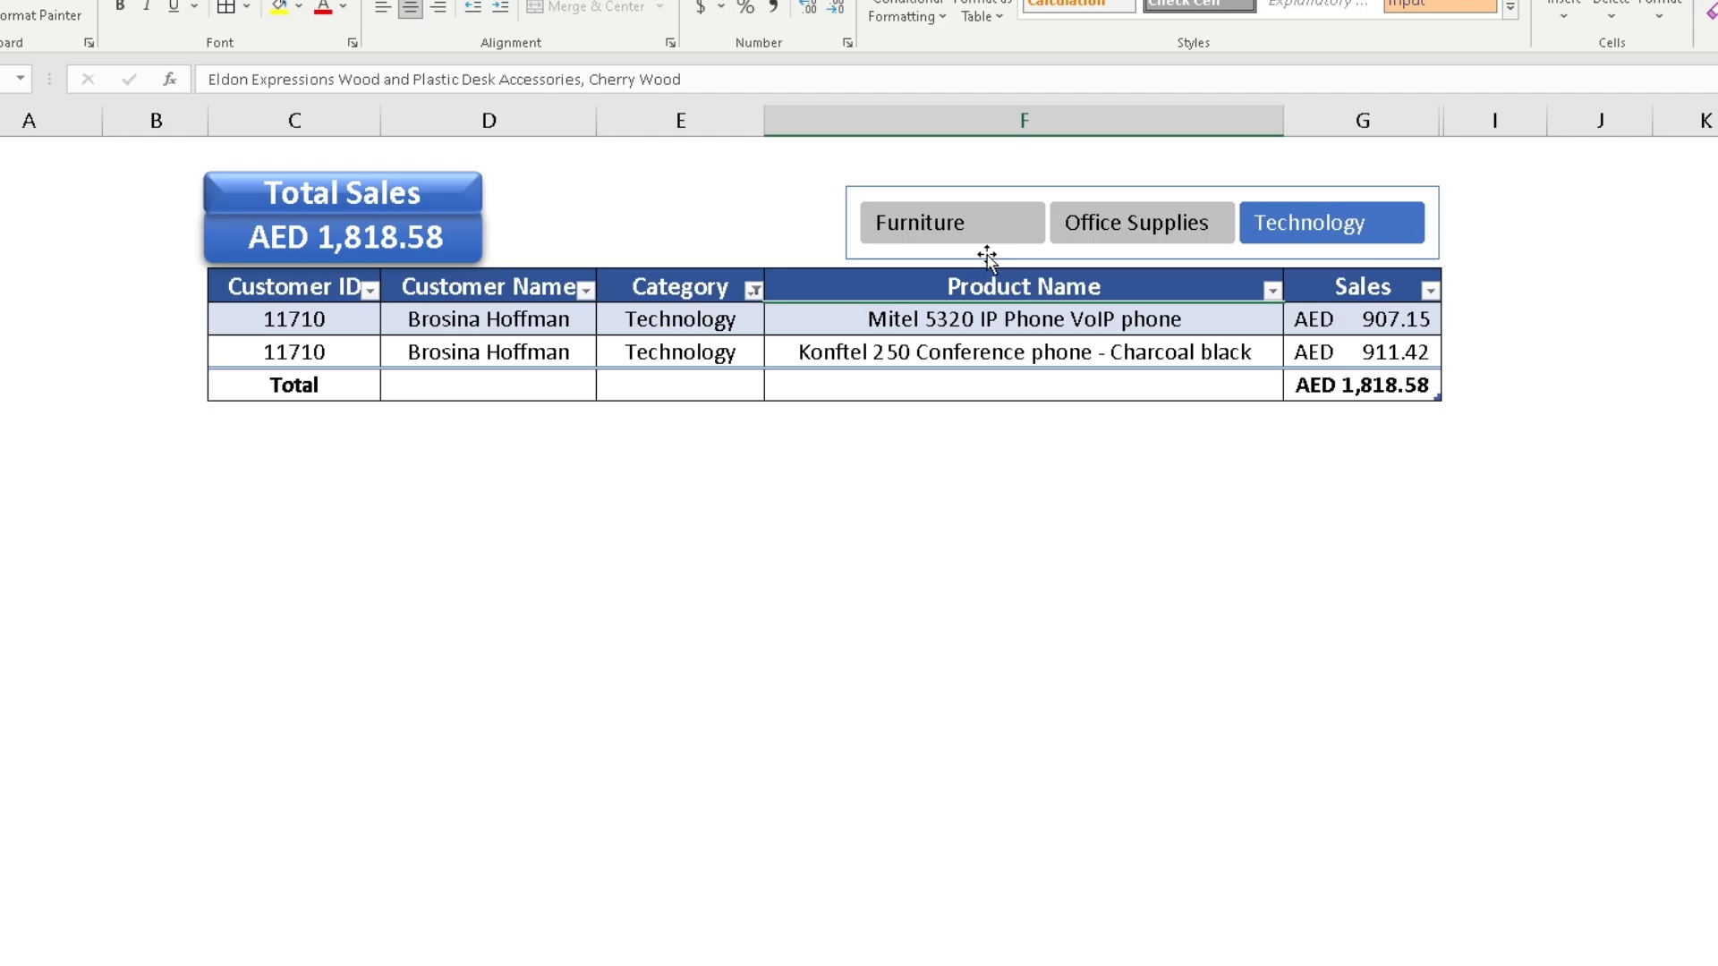
left_click(1220, 235, "ctrl")
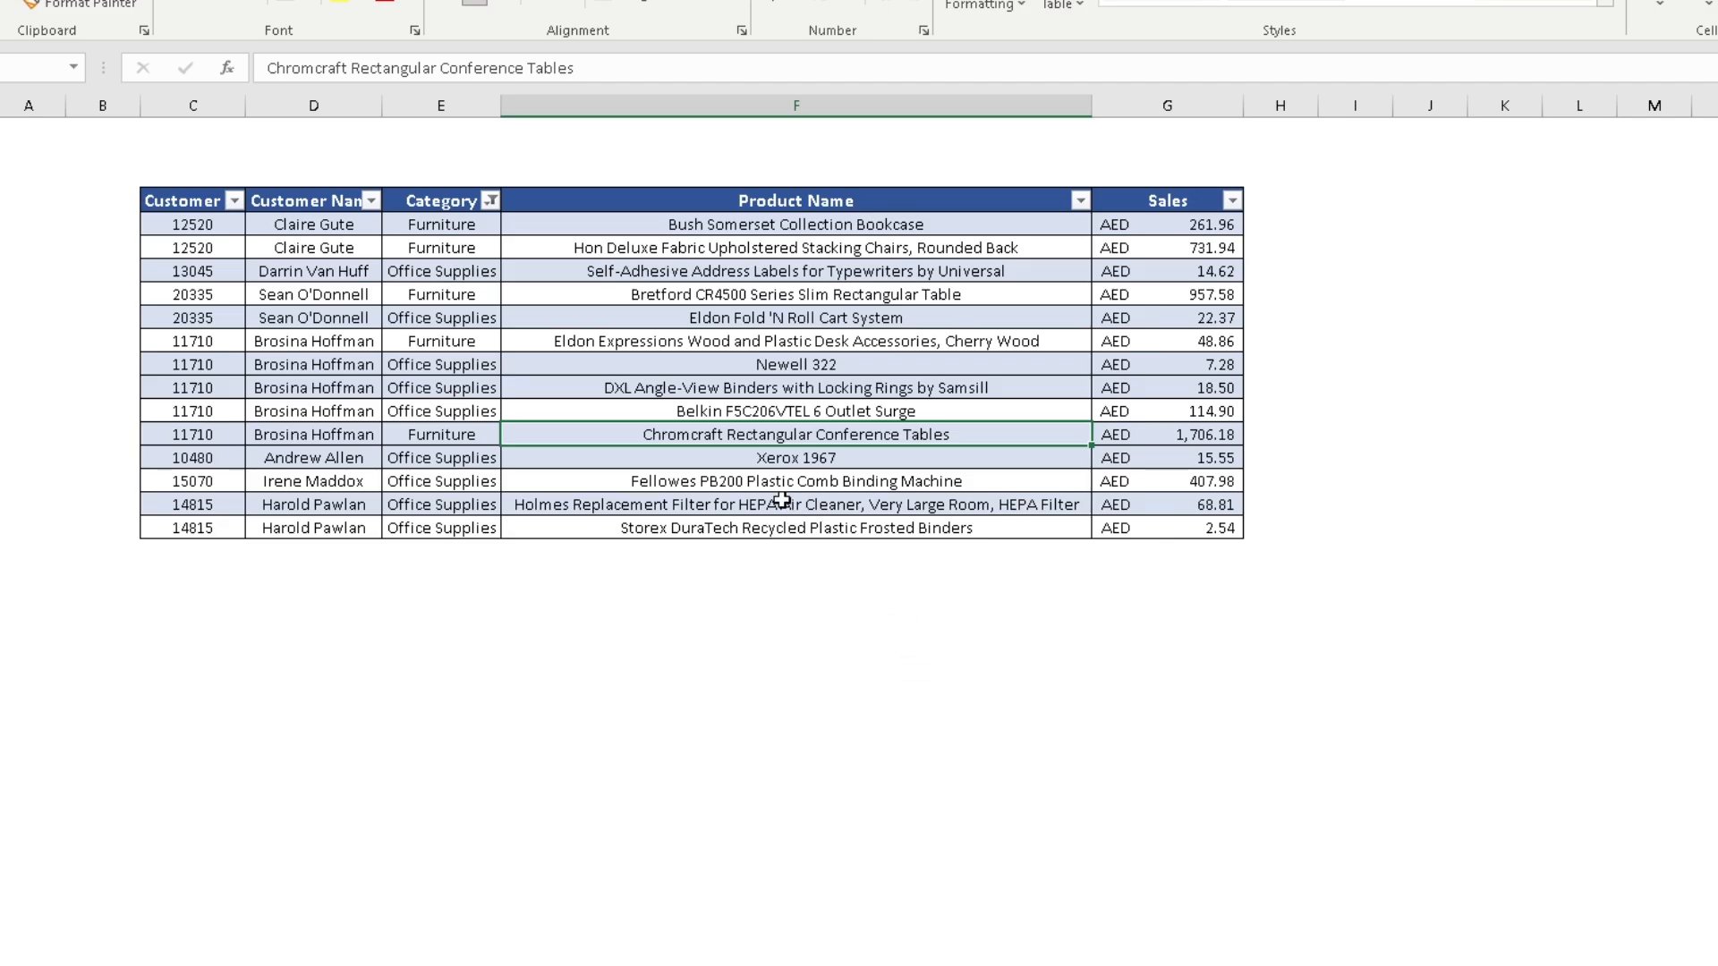
Remove the filters from the data on Sheet1 and delete the total formula below the Sales column.
left_click(795, 454)
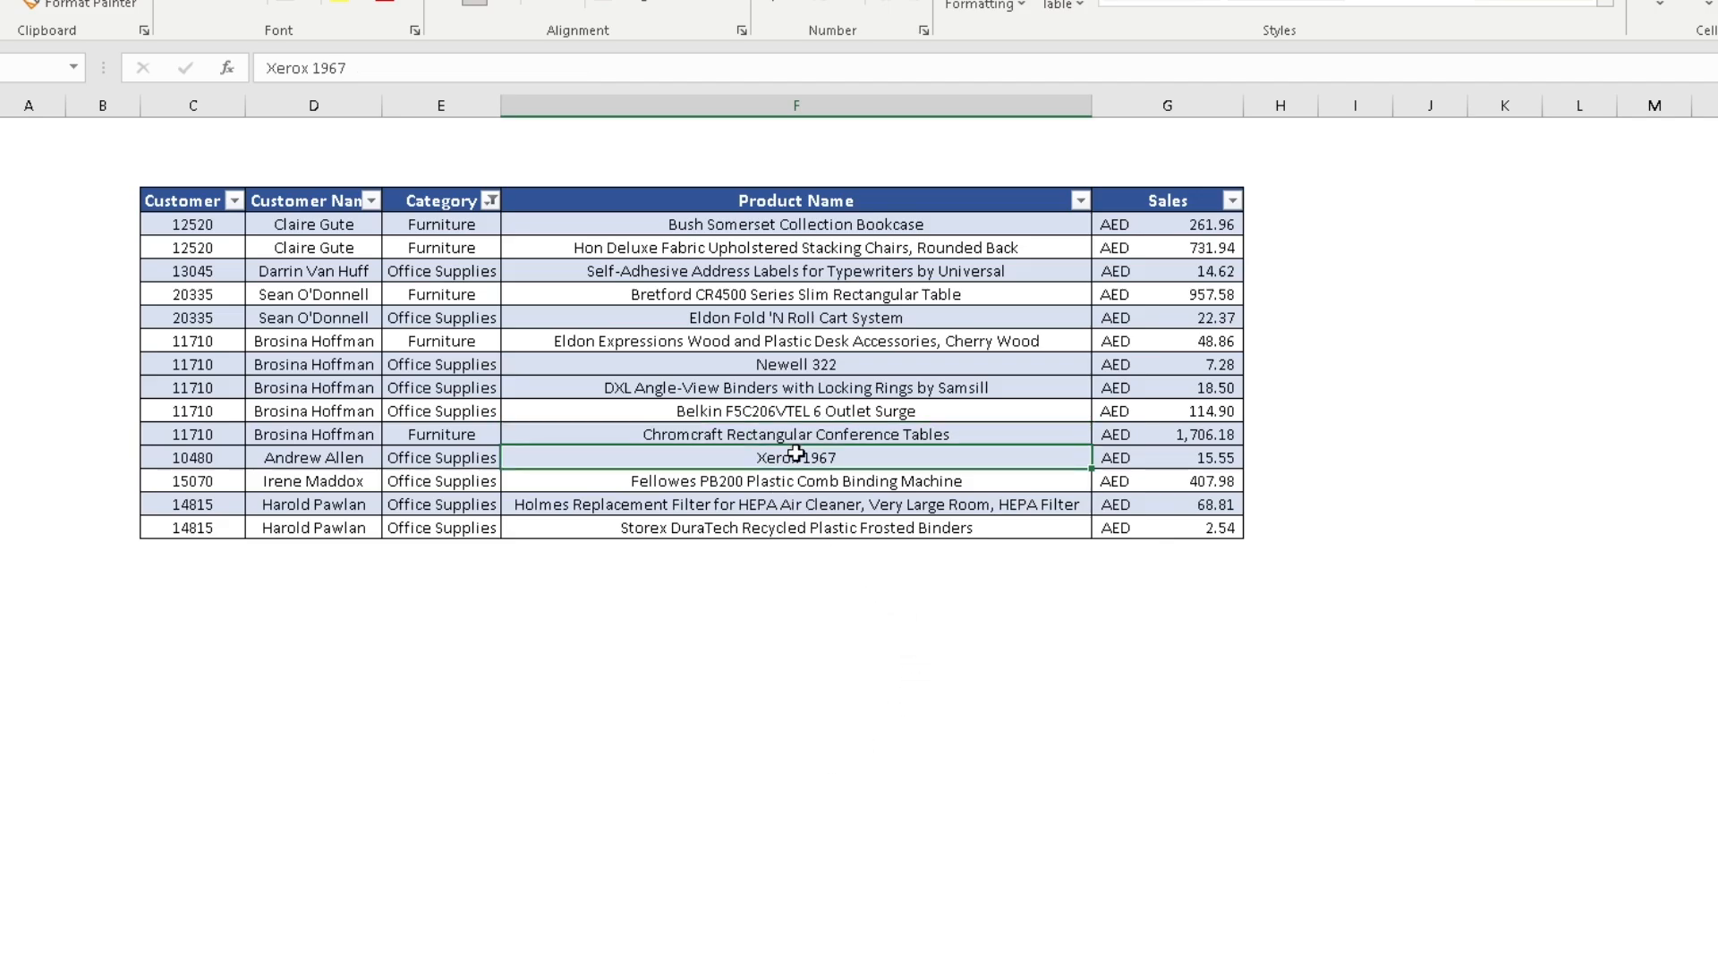
key("ctrl+shift+l")
left_click(1134, 608)
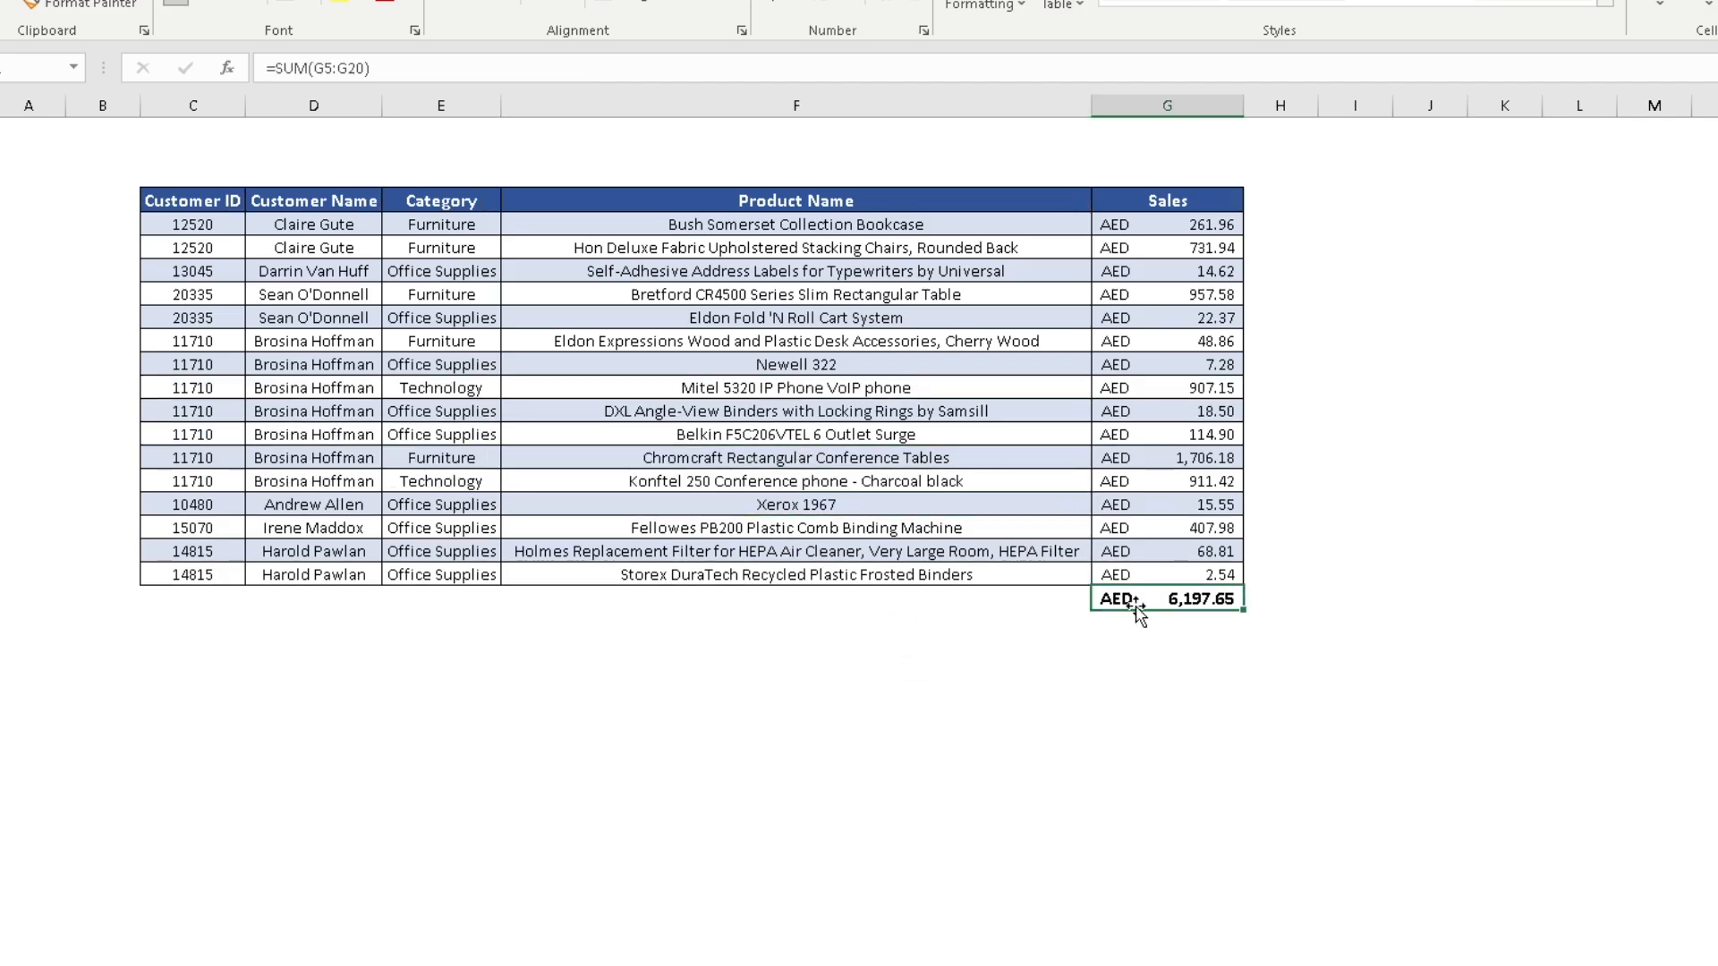
key("Delete")
Convert the data range C4:G20 into a table with headers.
left_click(678, 413)
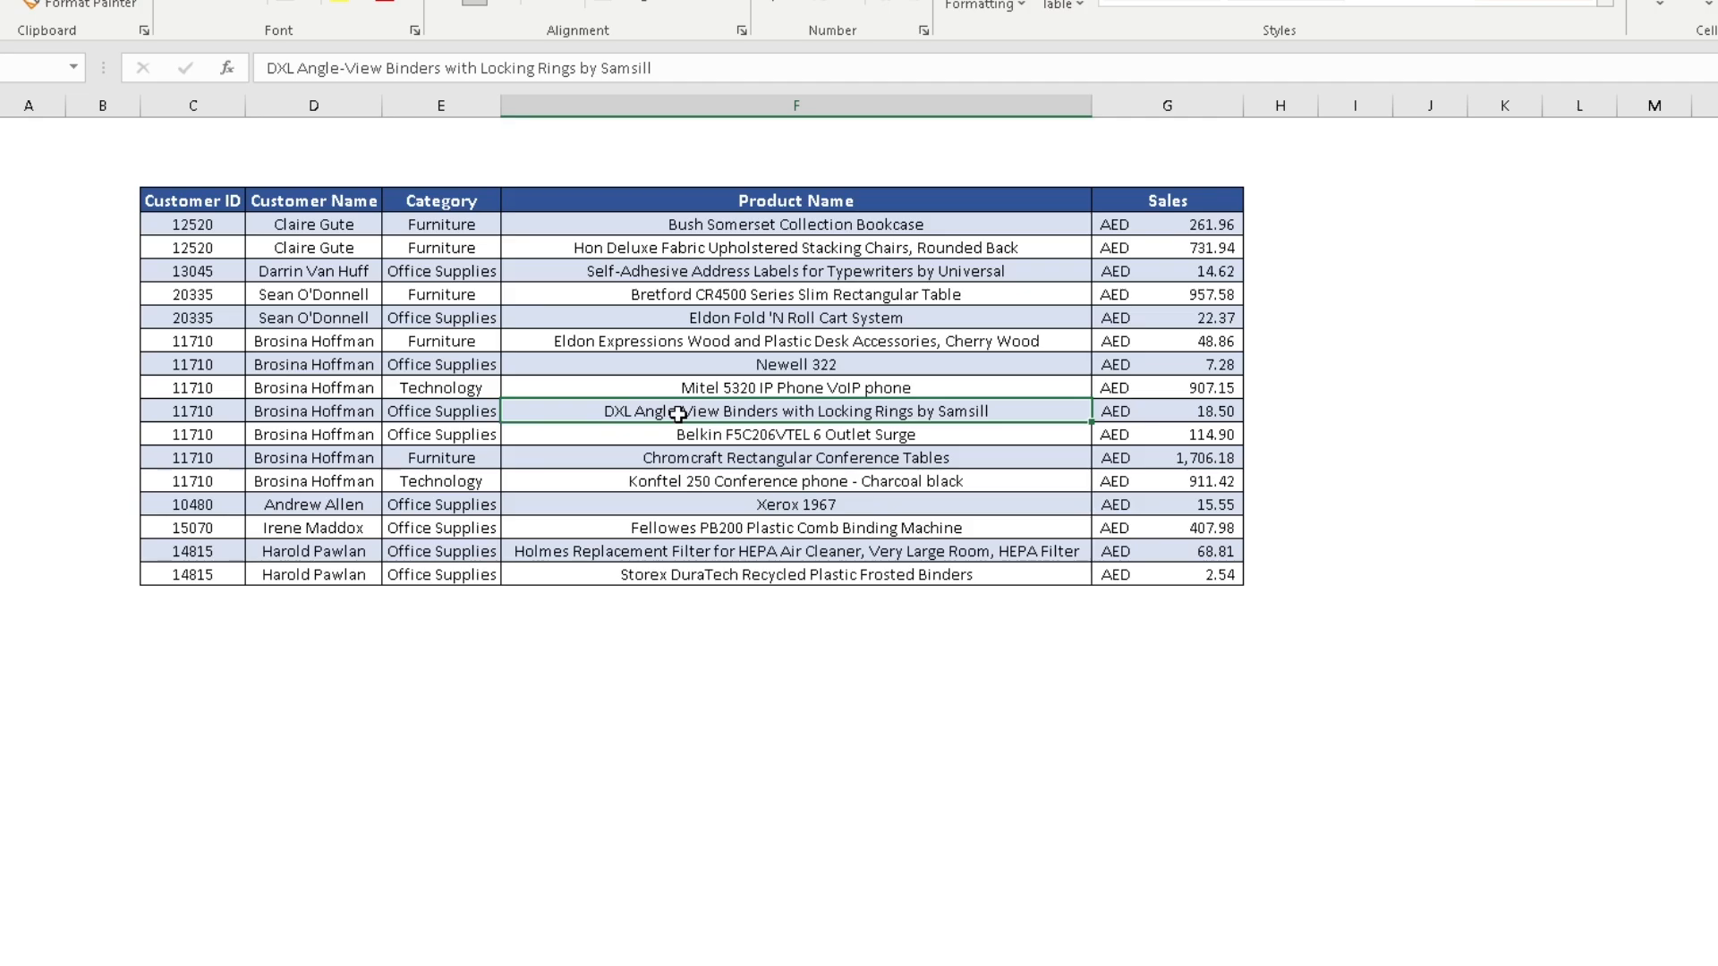
key("ctrl+a")
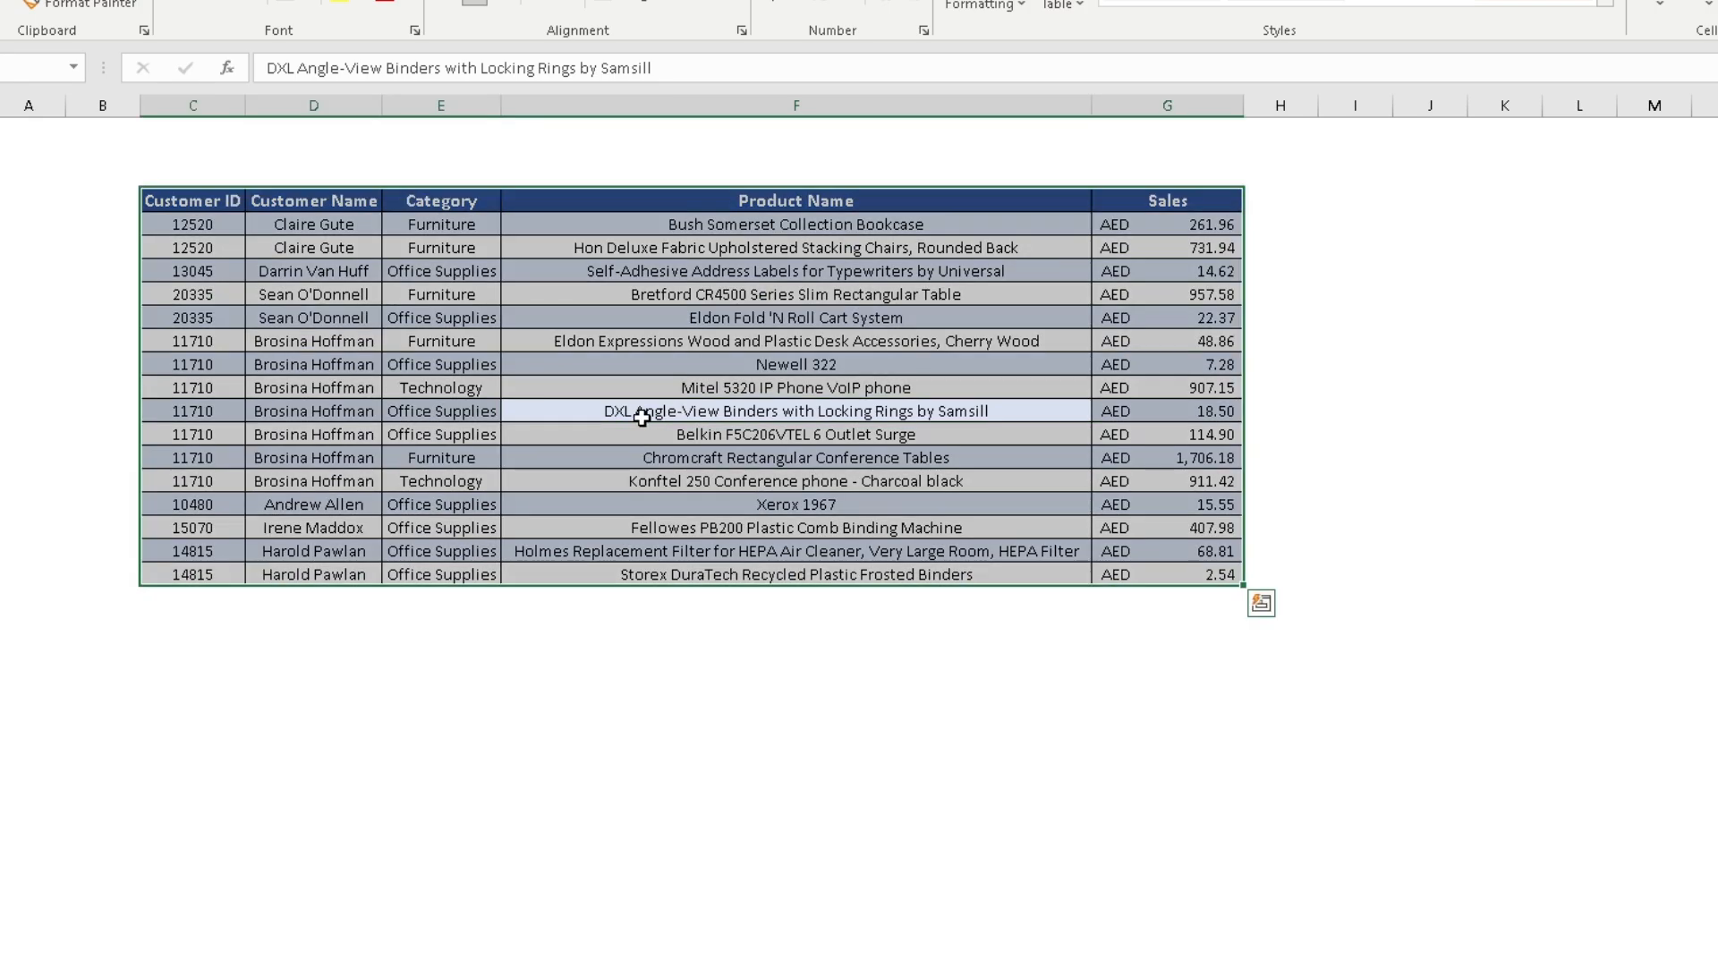
key("ctrl+t")
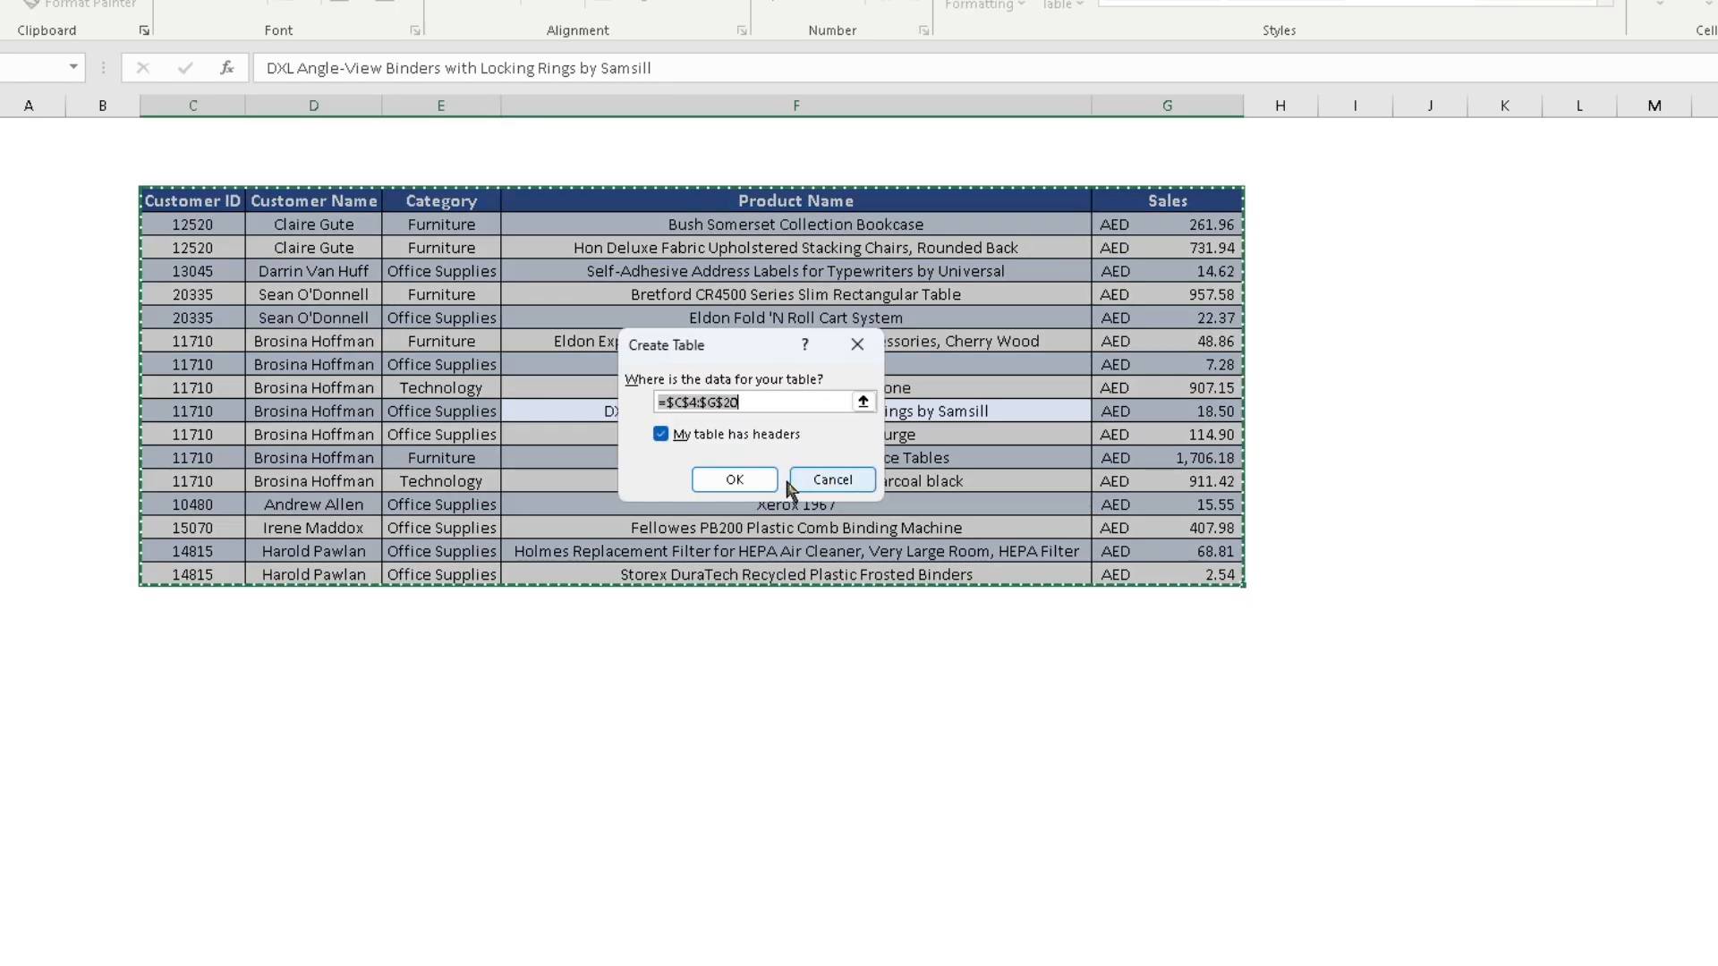
left_click(733, 480)
Insert a slicer for the table's Category field and move it up over the Product Name column's top rows.
left_click(339, 271)
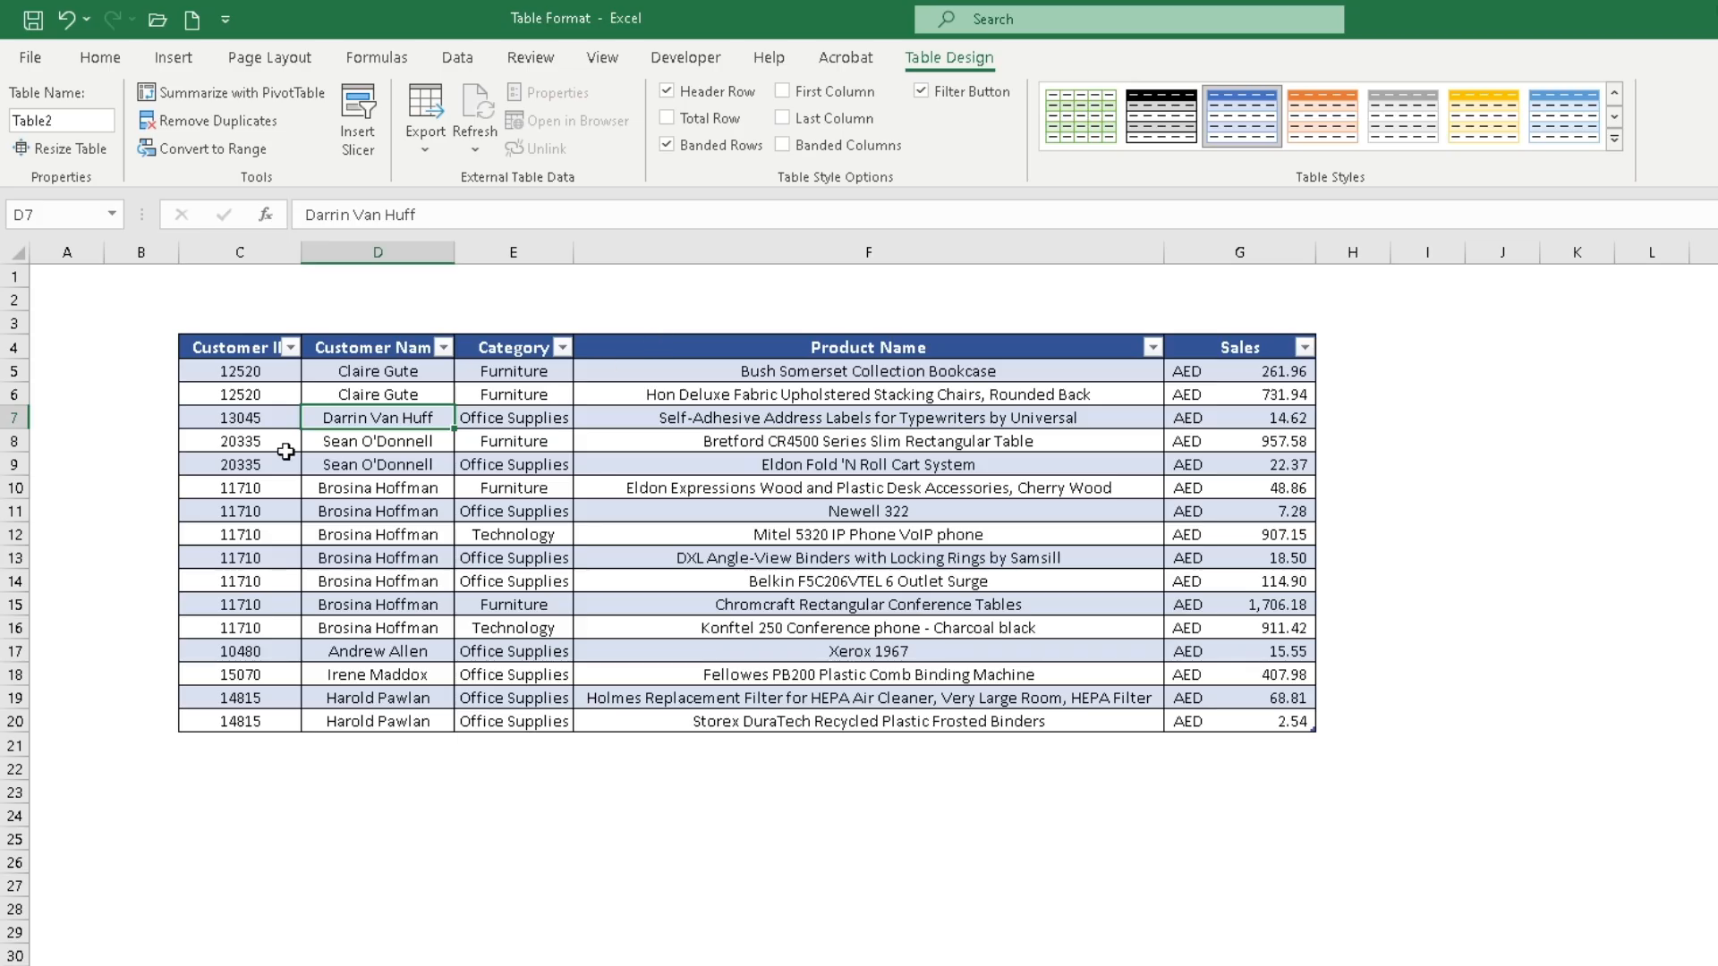
left_click(367, 294)
left_click(358, 125)
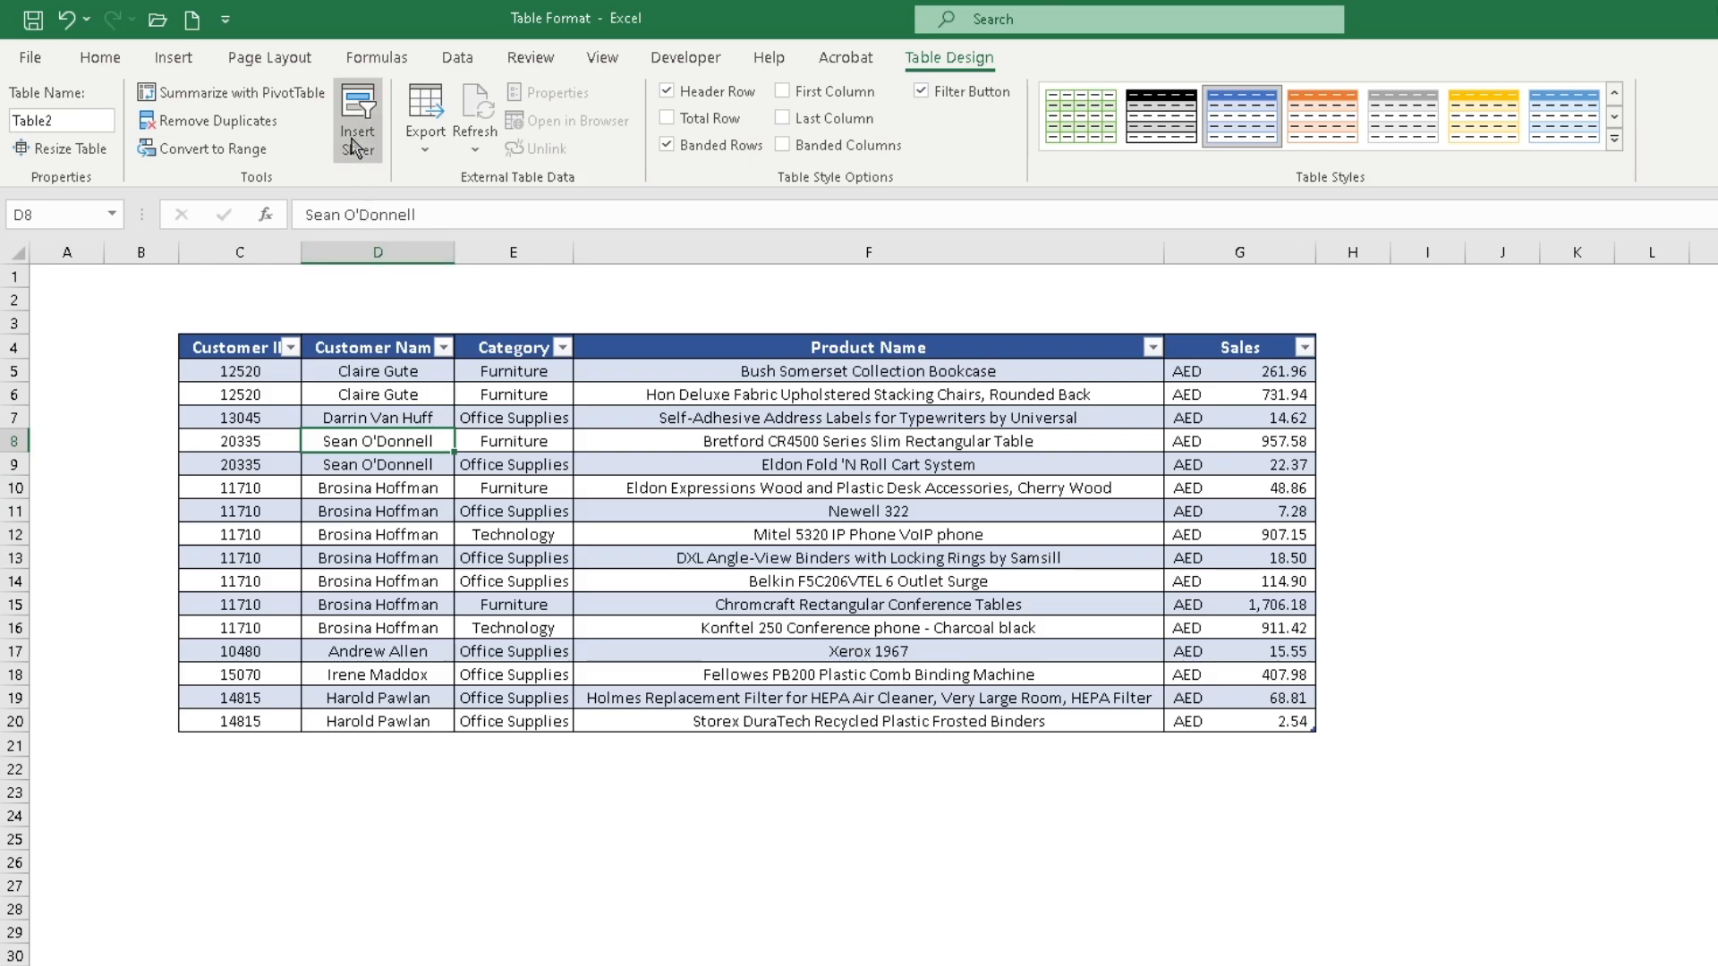
left_click(676, 453)
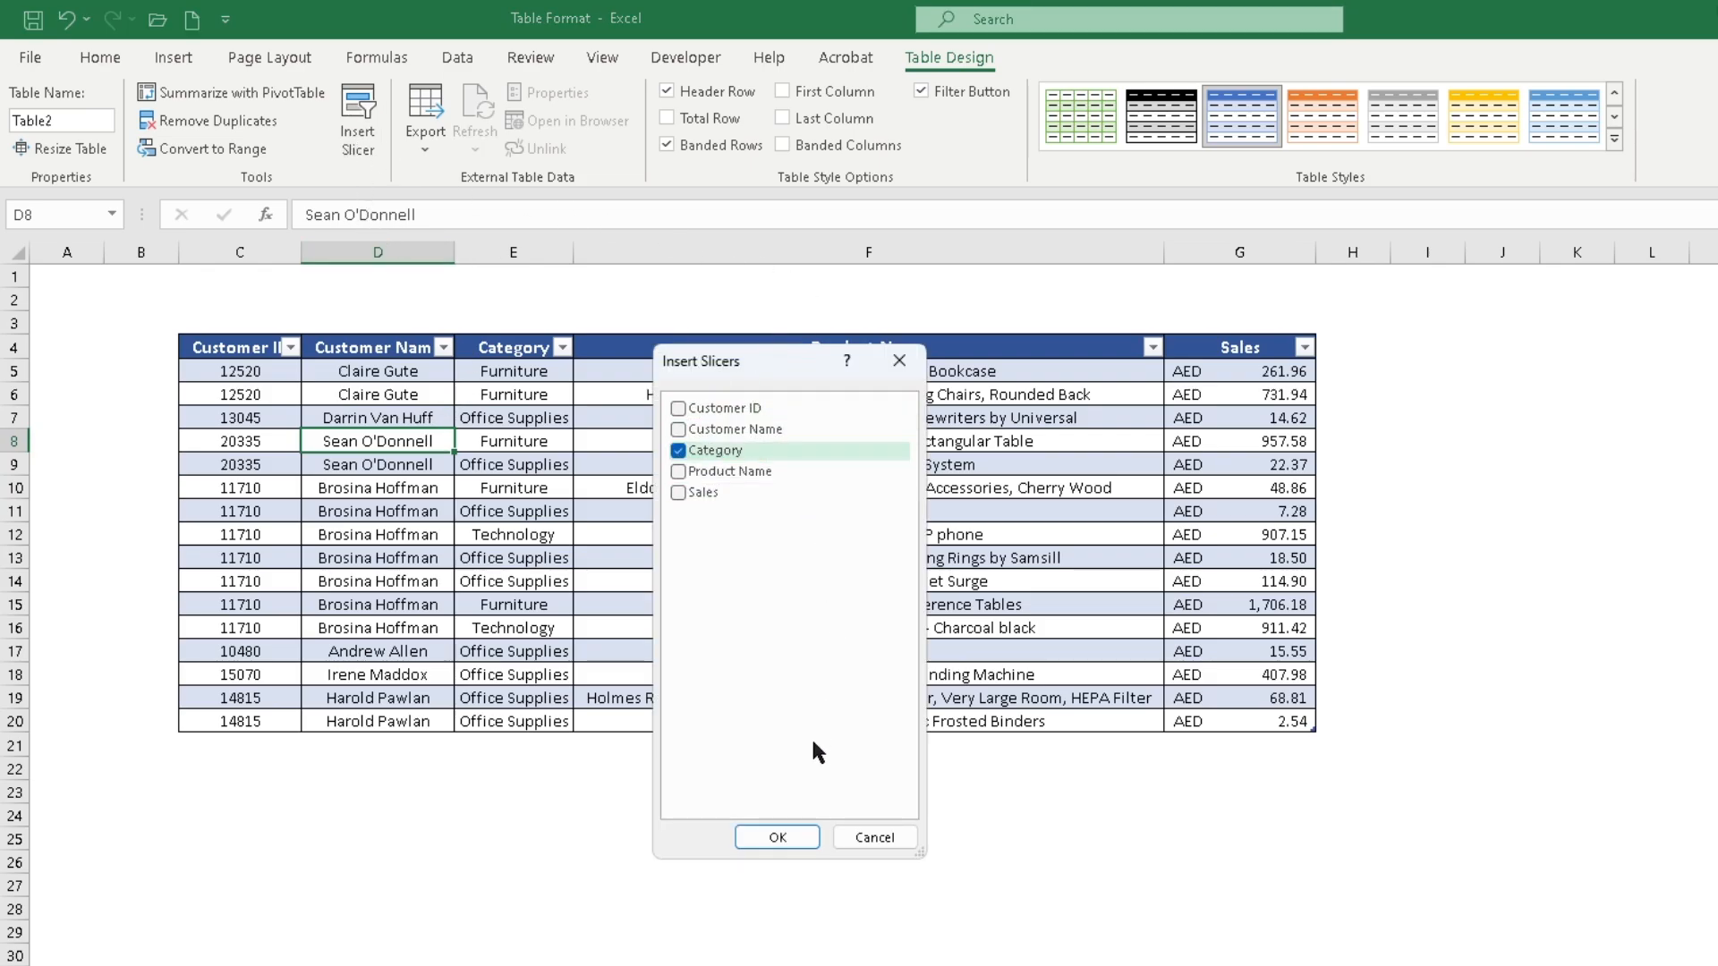
left_click(777, 837)
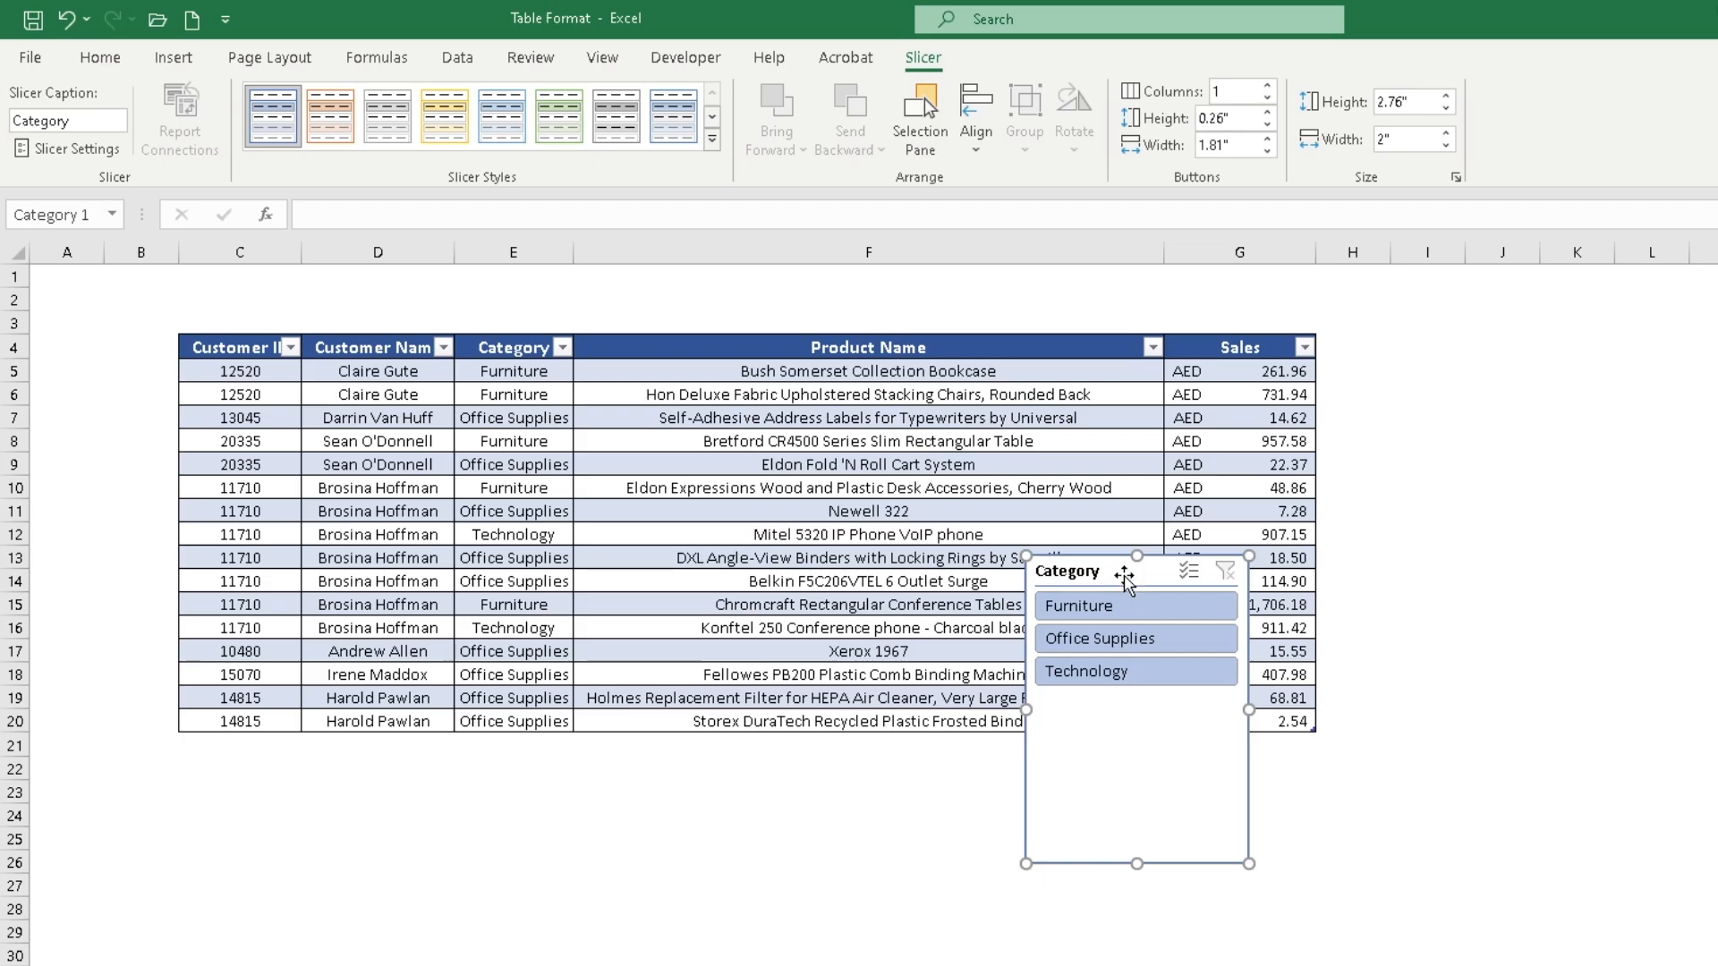
left_click_drag(1124, 568, 901, 280)
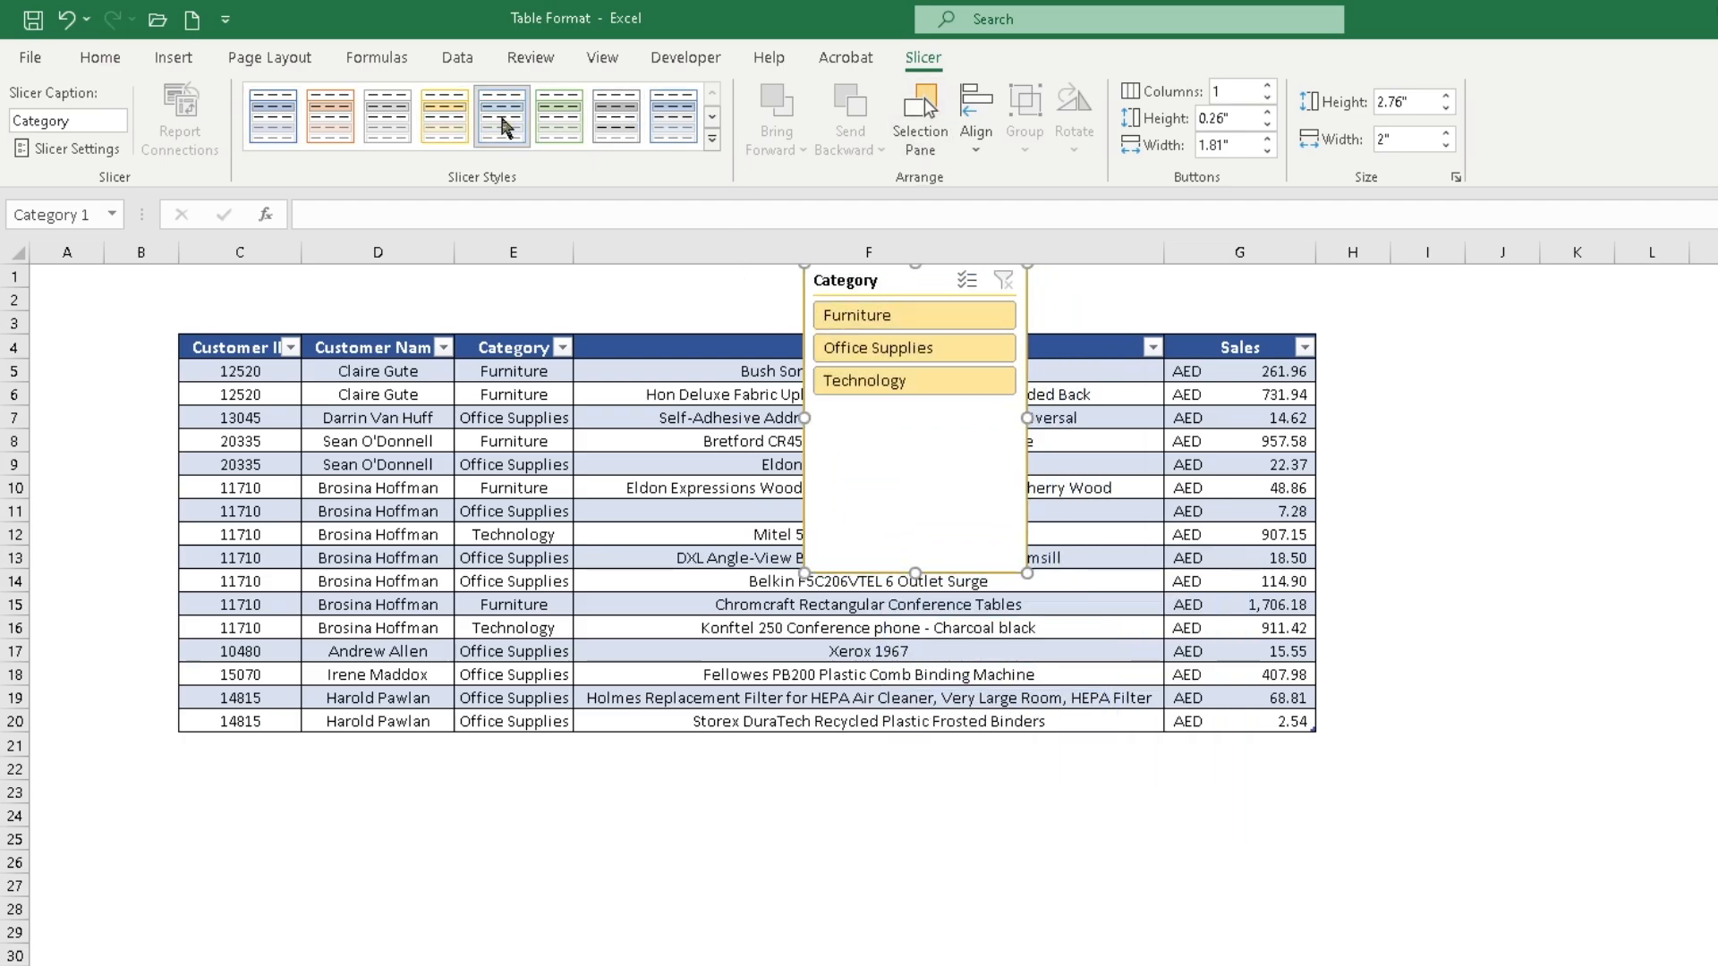
Apply the light grey style to the Category slicer and arrange its buttons in 3 columns.
left_click(384, 126)
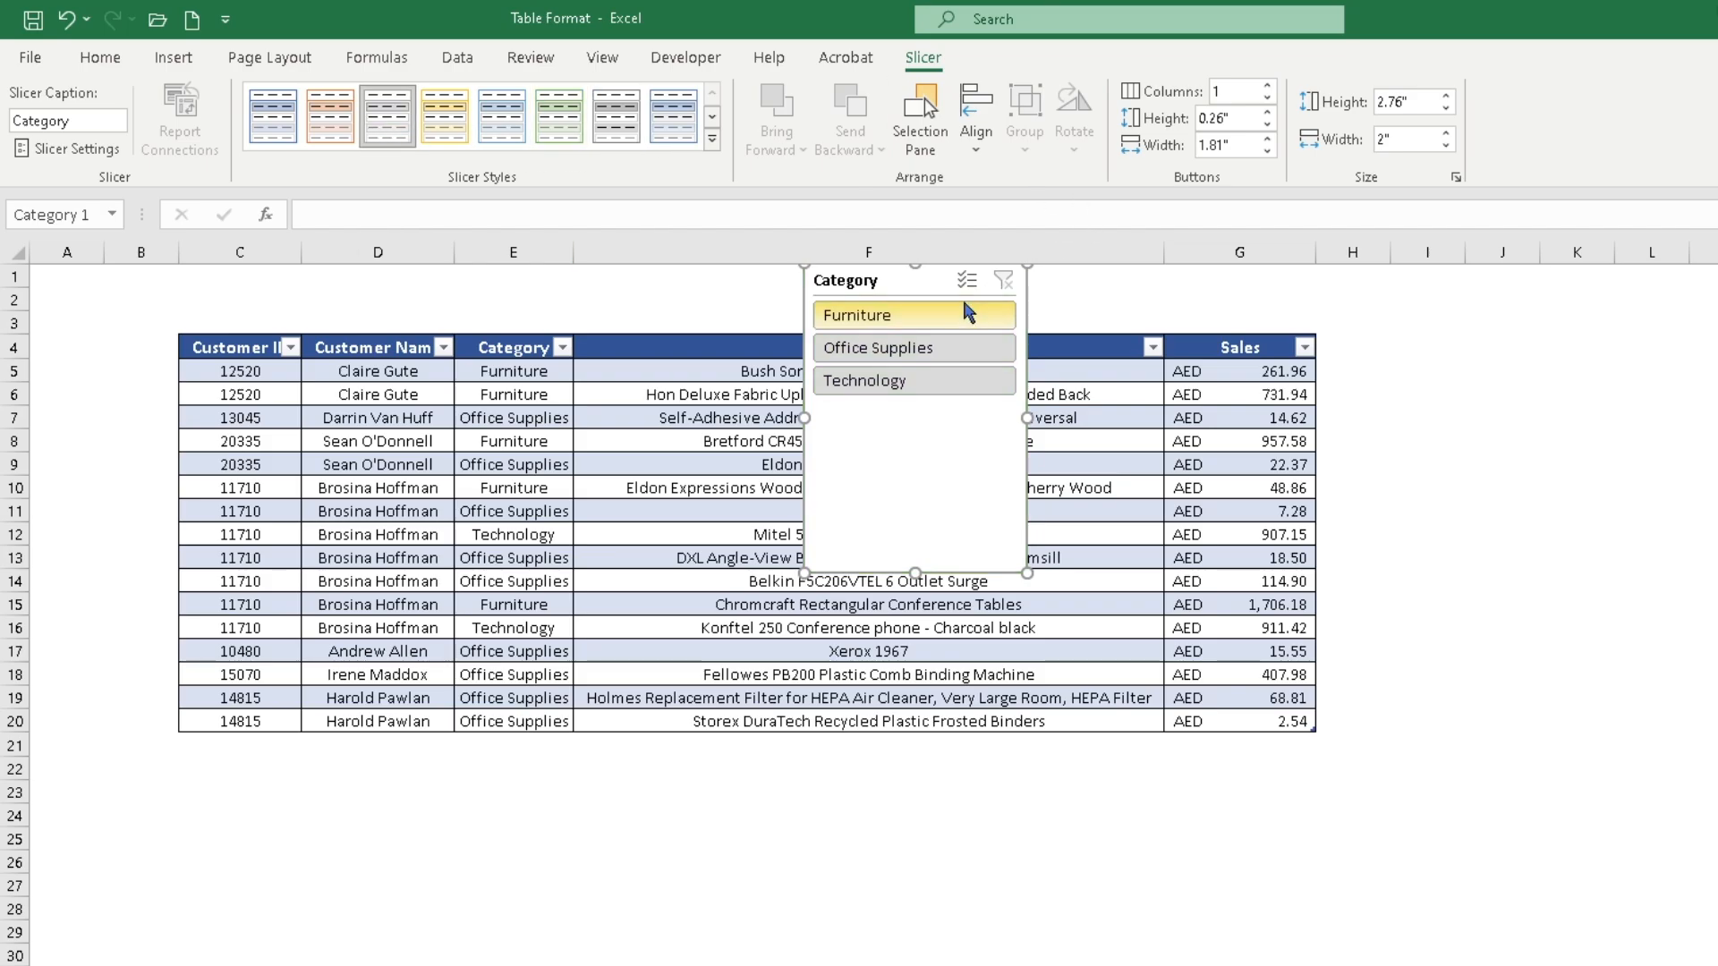
left_click(1267, 87)
left_click(1266, 87)
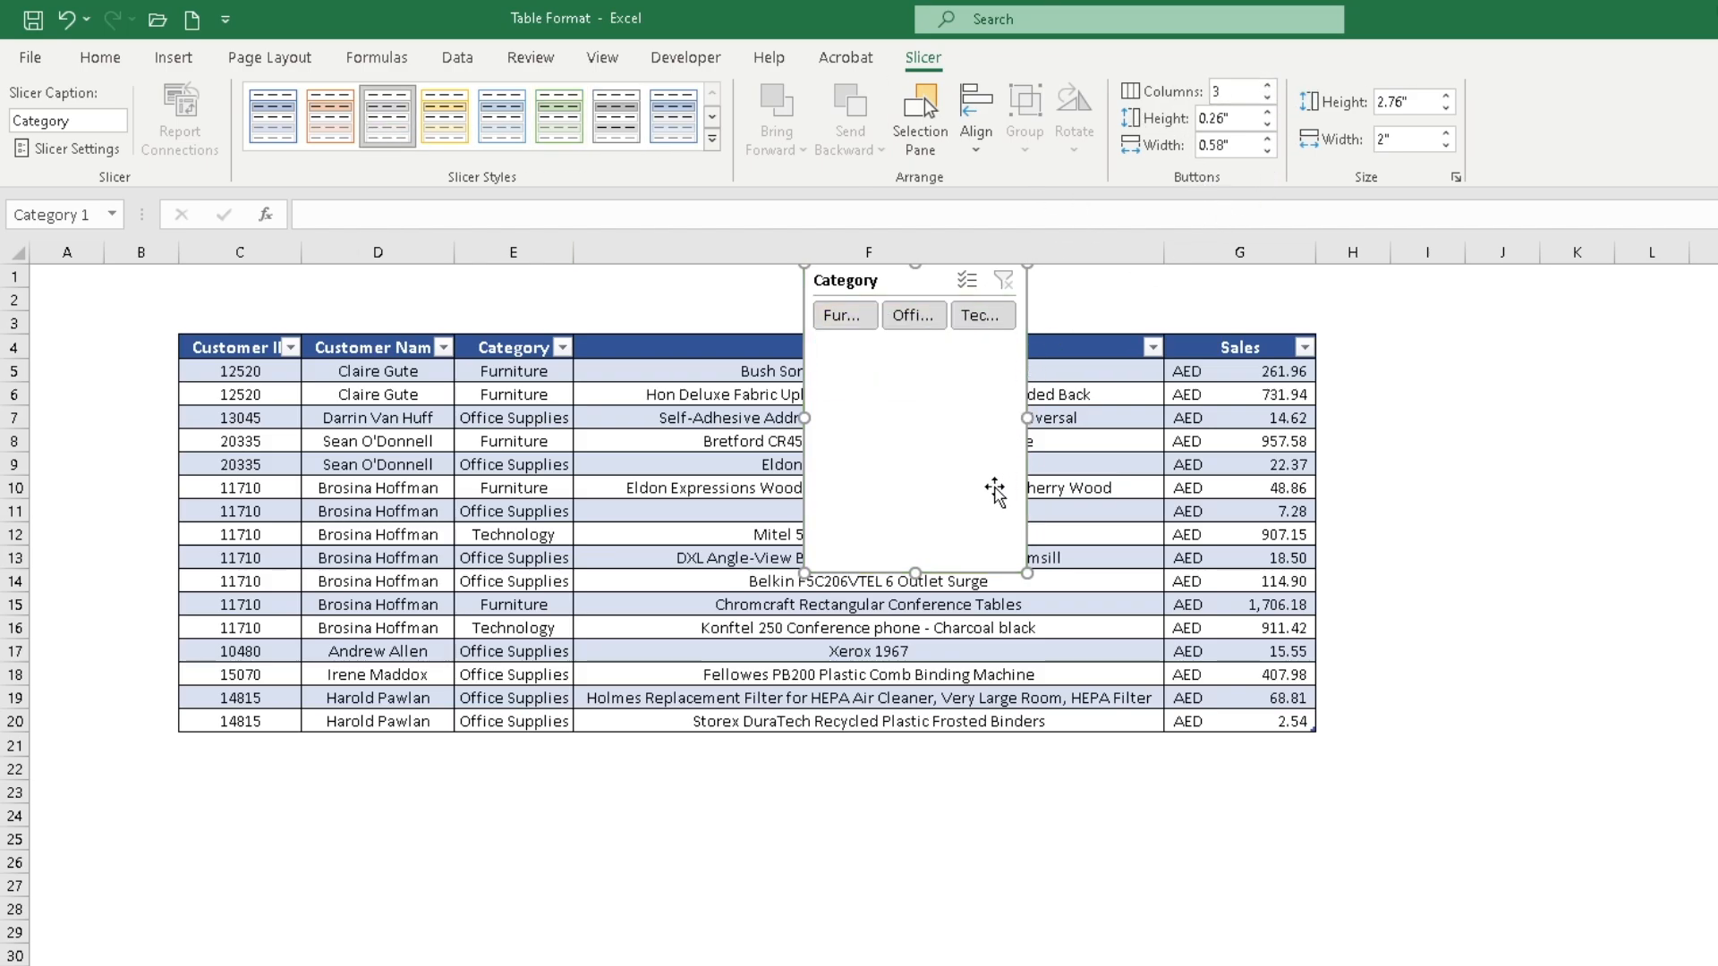
Shorten the Category slicer to a single row of buttons and insert a blank row at row 2 above the table.
left_click_drag(919, 566, 927, 338)
left_click_drag(913, 280, 805, 412)
left_click(13, 298)
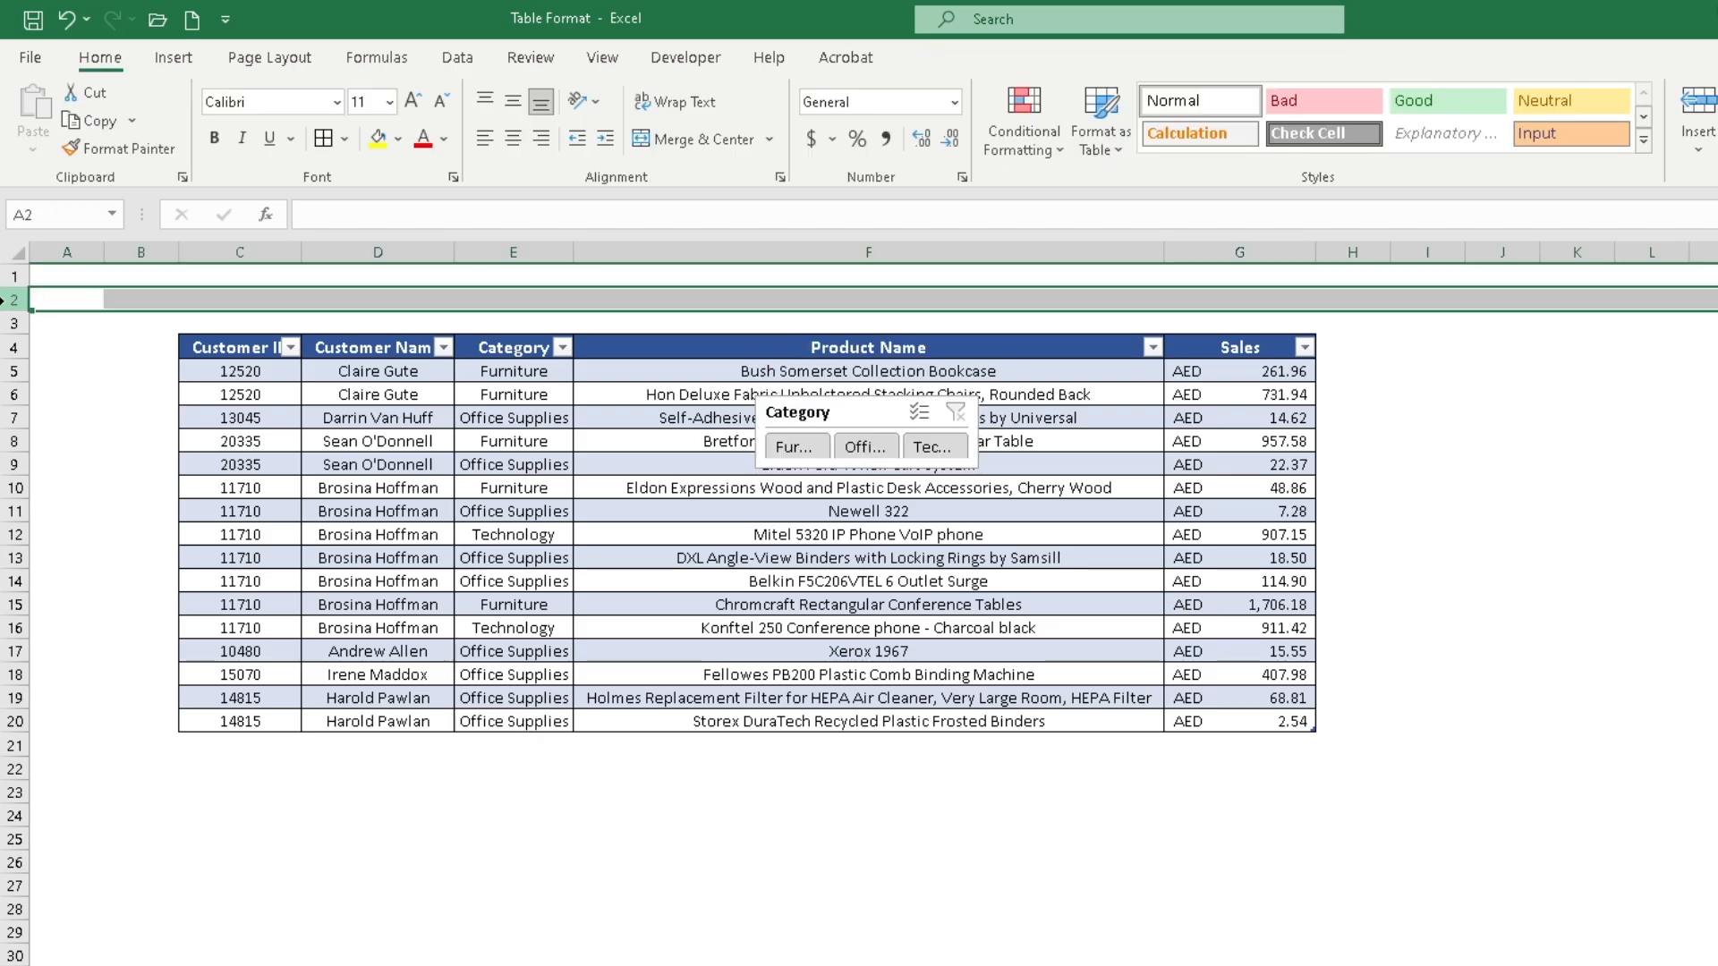
right_click(13, 300)
left_click(62, 492)
Place the Category slicer in the blank rows above the table and resize it to about 3.28" wide and 0.71" high.
left_click_drag(852, 423, 967, 302)
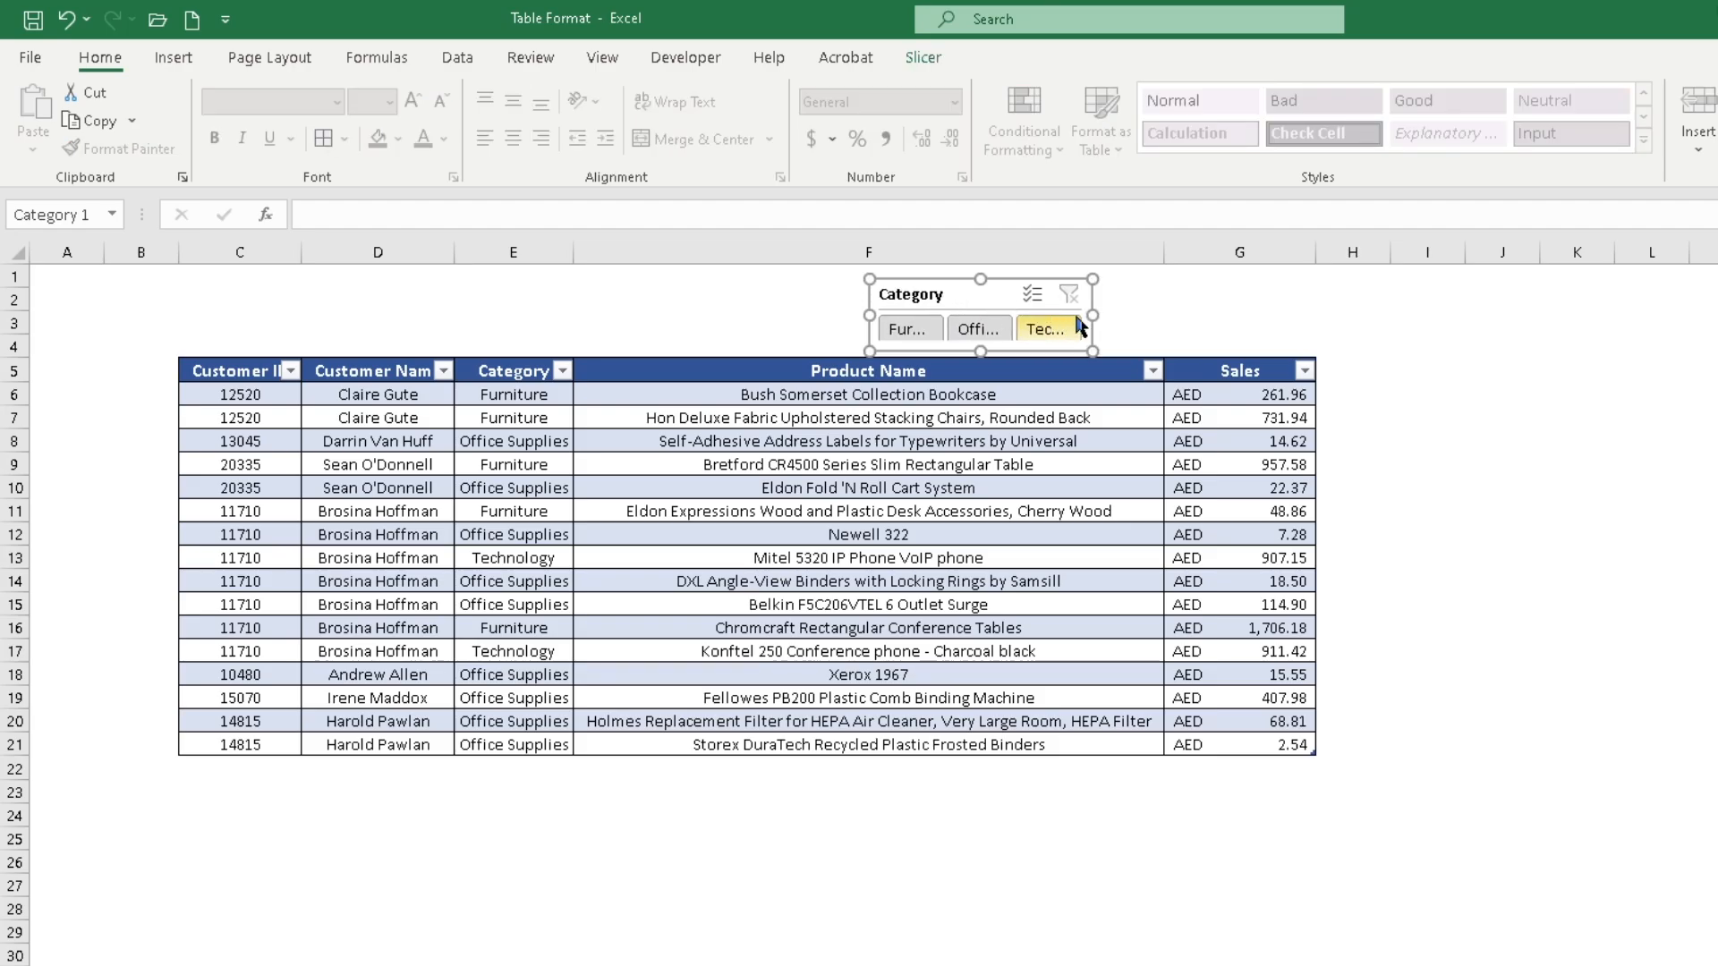
left_click_drag(1092, 315, 1235, 315)
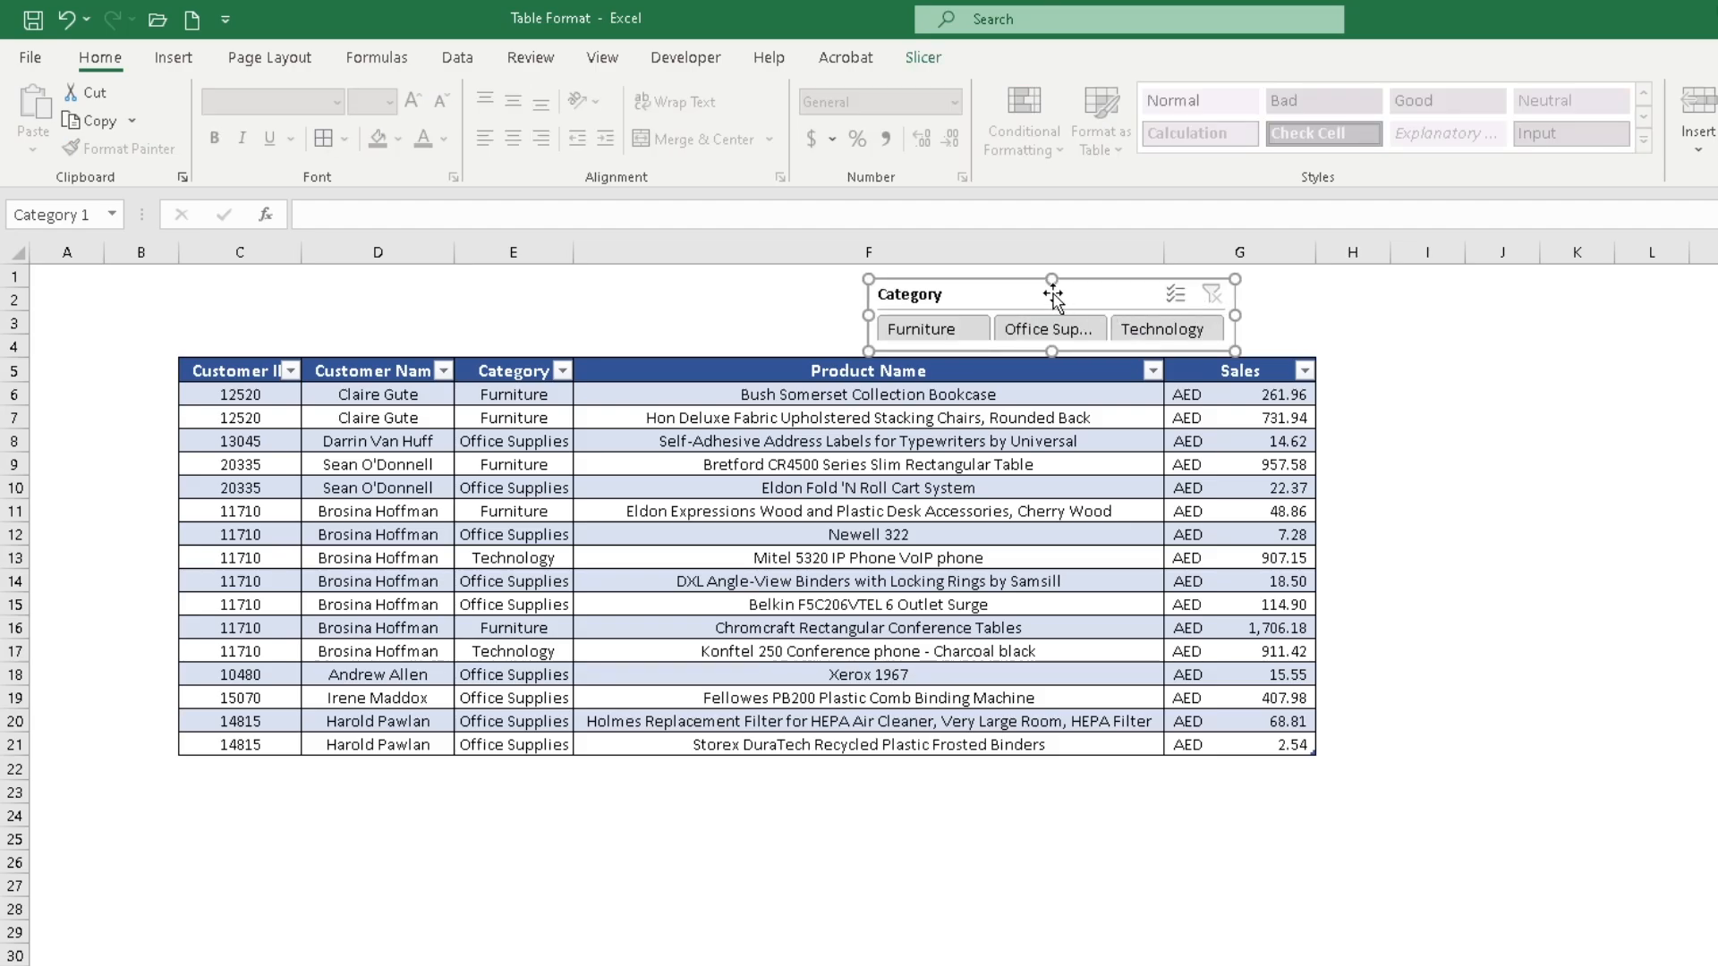
left_click_drag(1050, 279, 1051, 273)
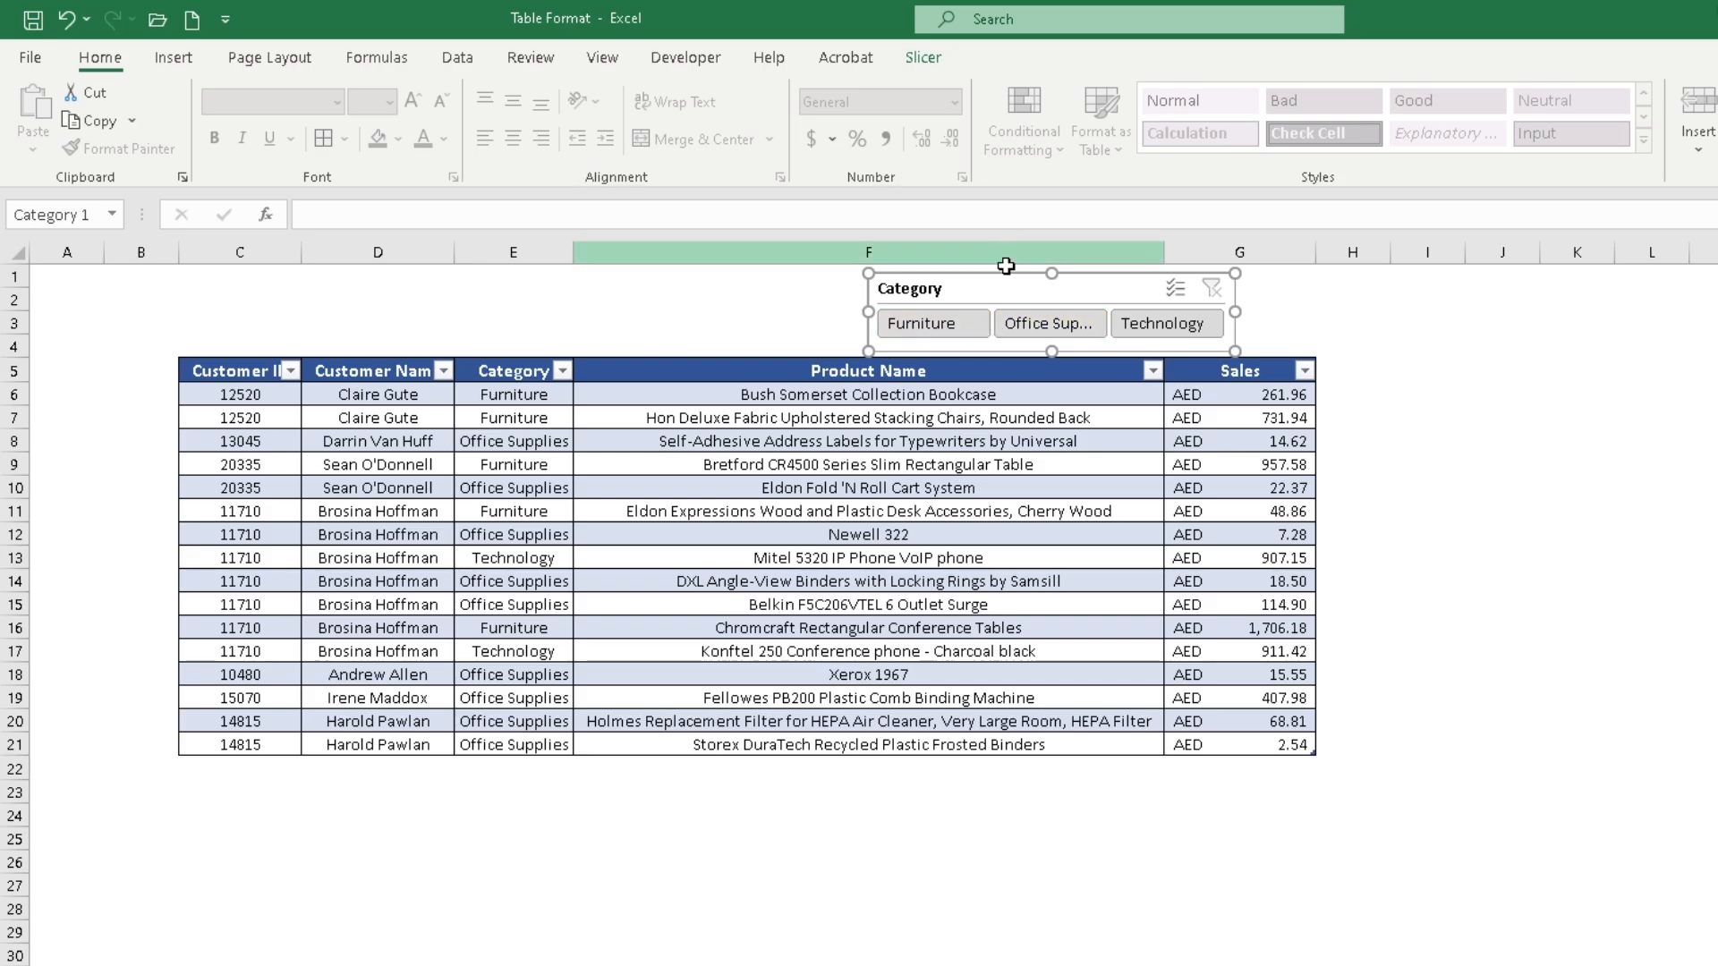
Change the Category slicer to the dark orange slicer style.
left_click(923, 59)
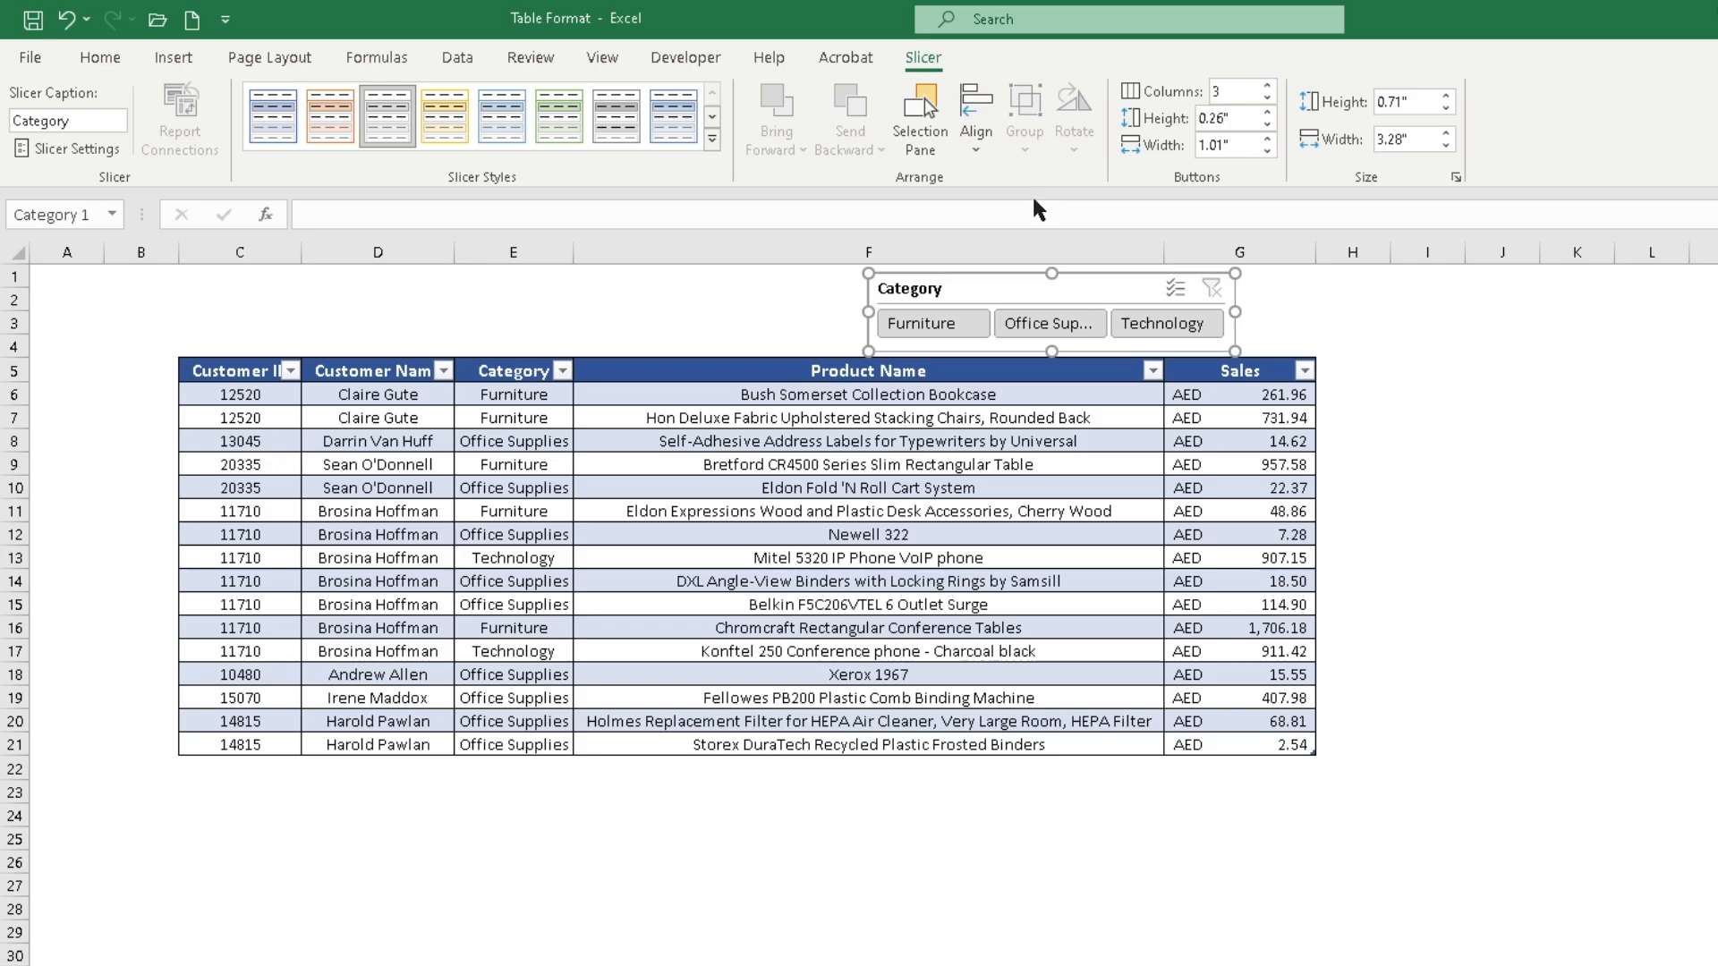
left_click(713, 139)
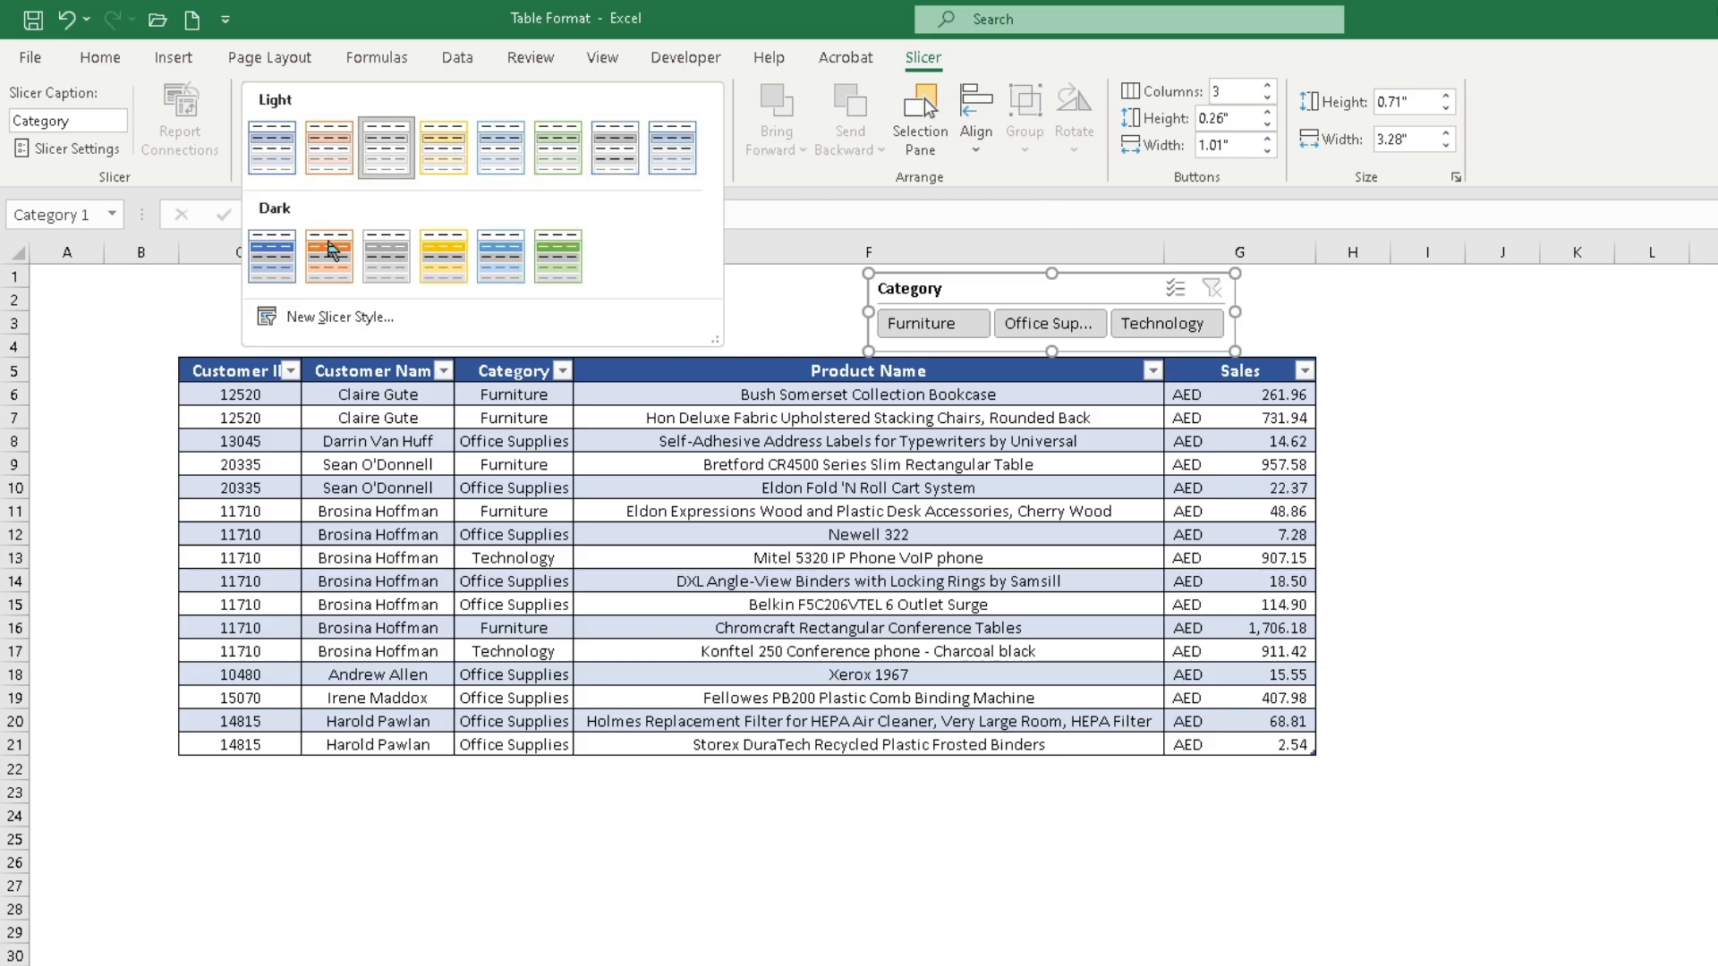
left_click(330, 254)
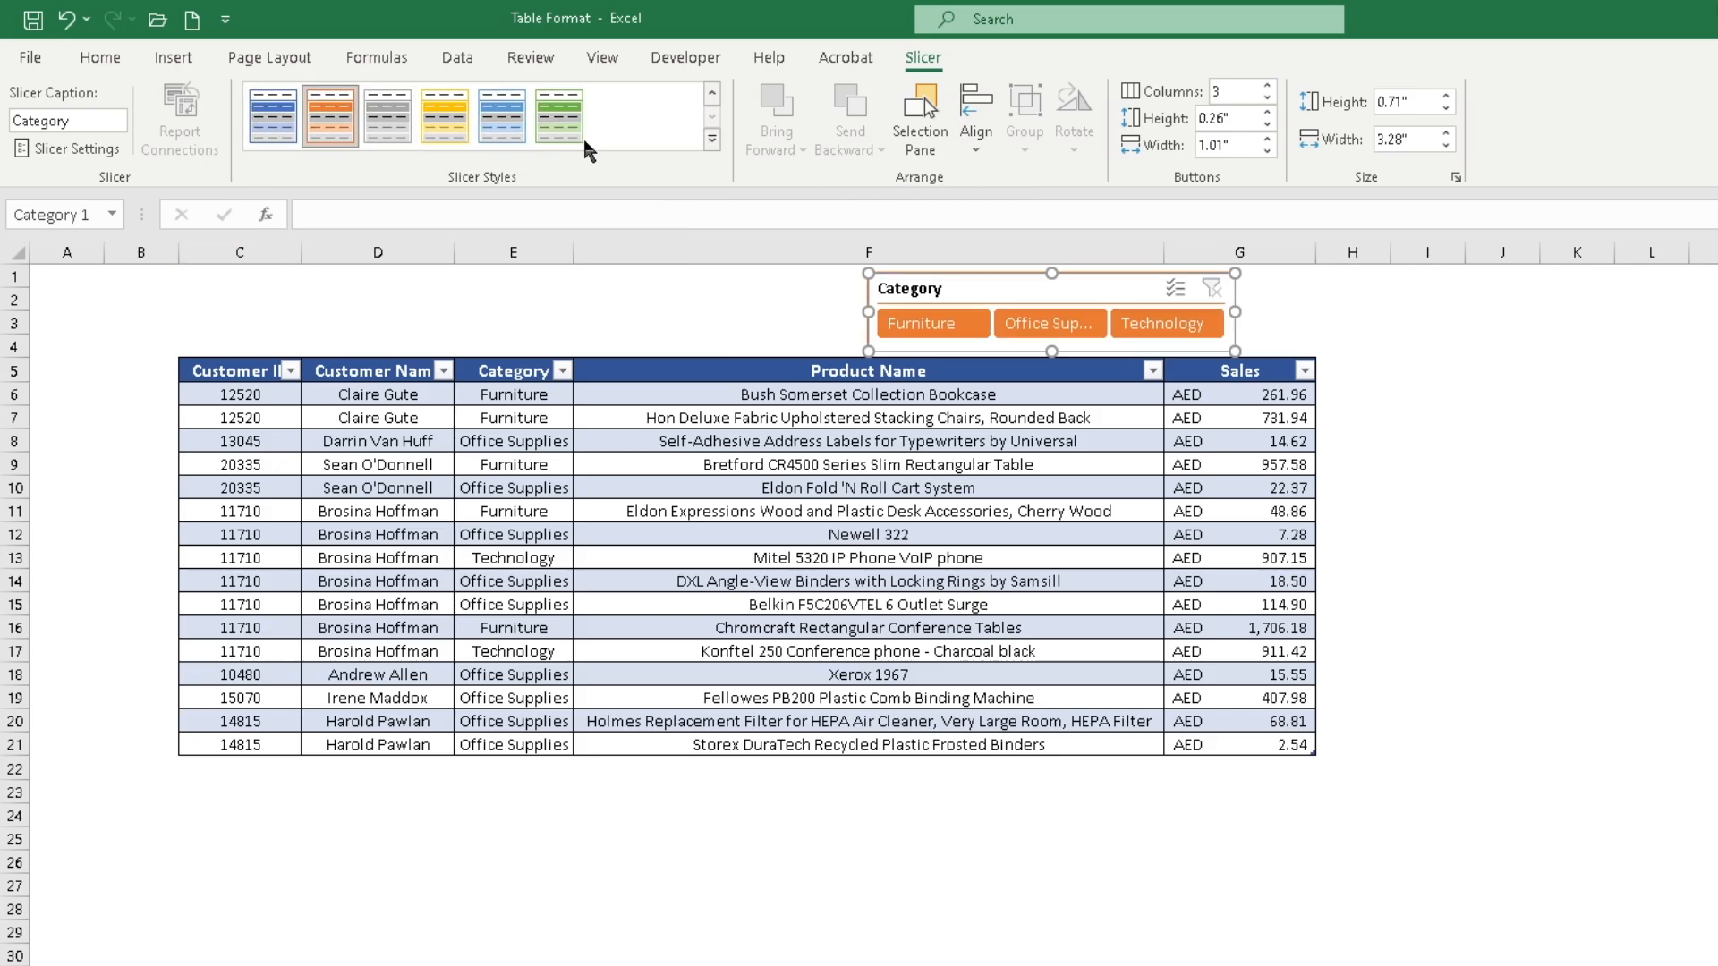
Filter the table by Furniture, Office Supplies and Technology in turn, widening the slicer to about 3.82" along the way, and clear the filter.
left_click(950, 331)
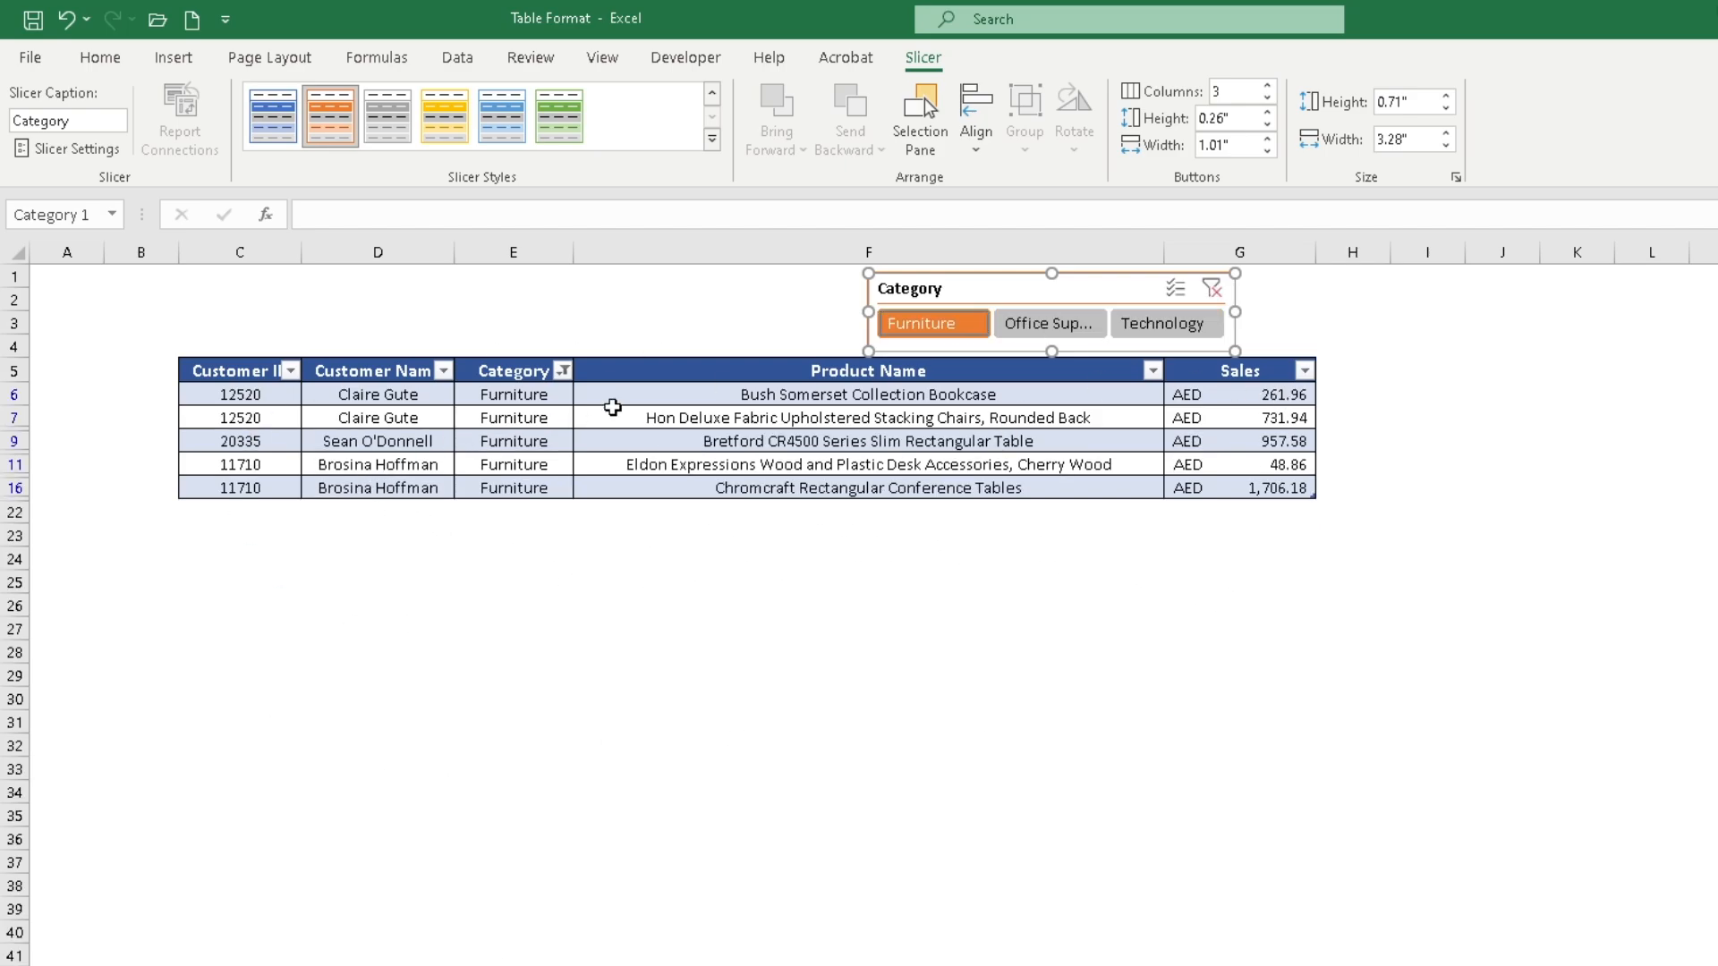
left_click(1055, 335)
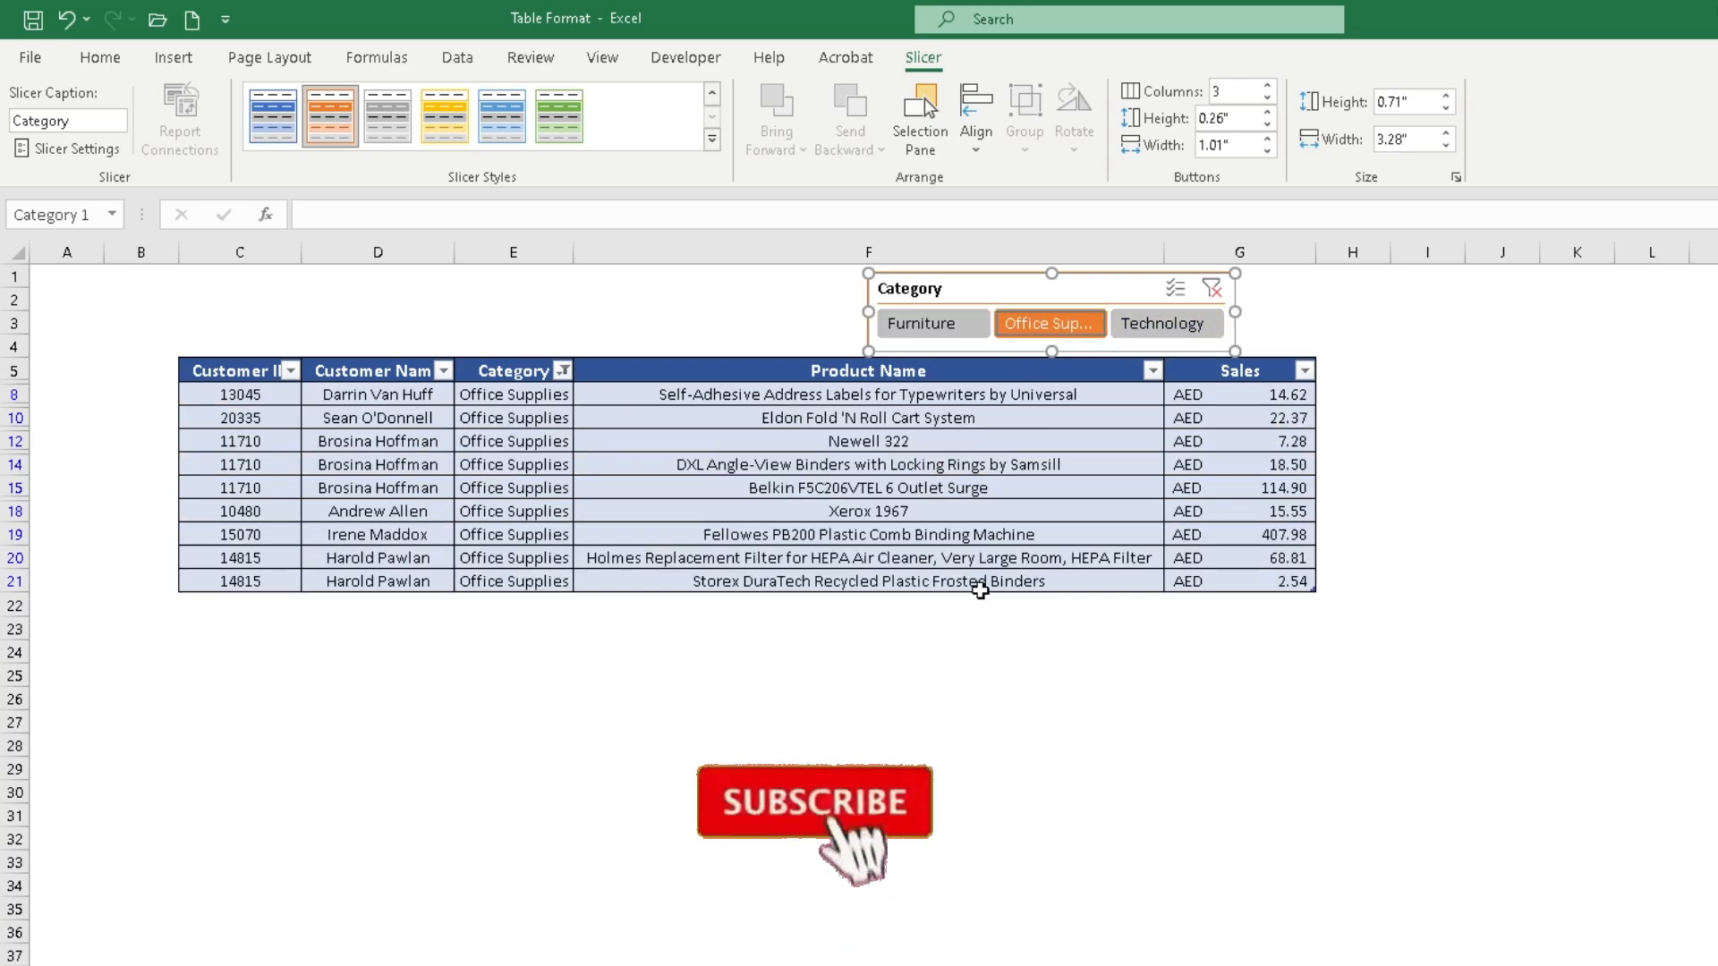
left_click_drag(1238, 312, 1296, 312)
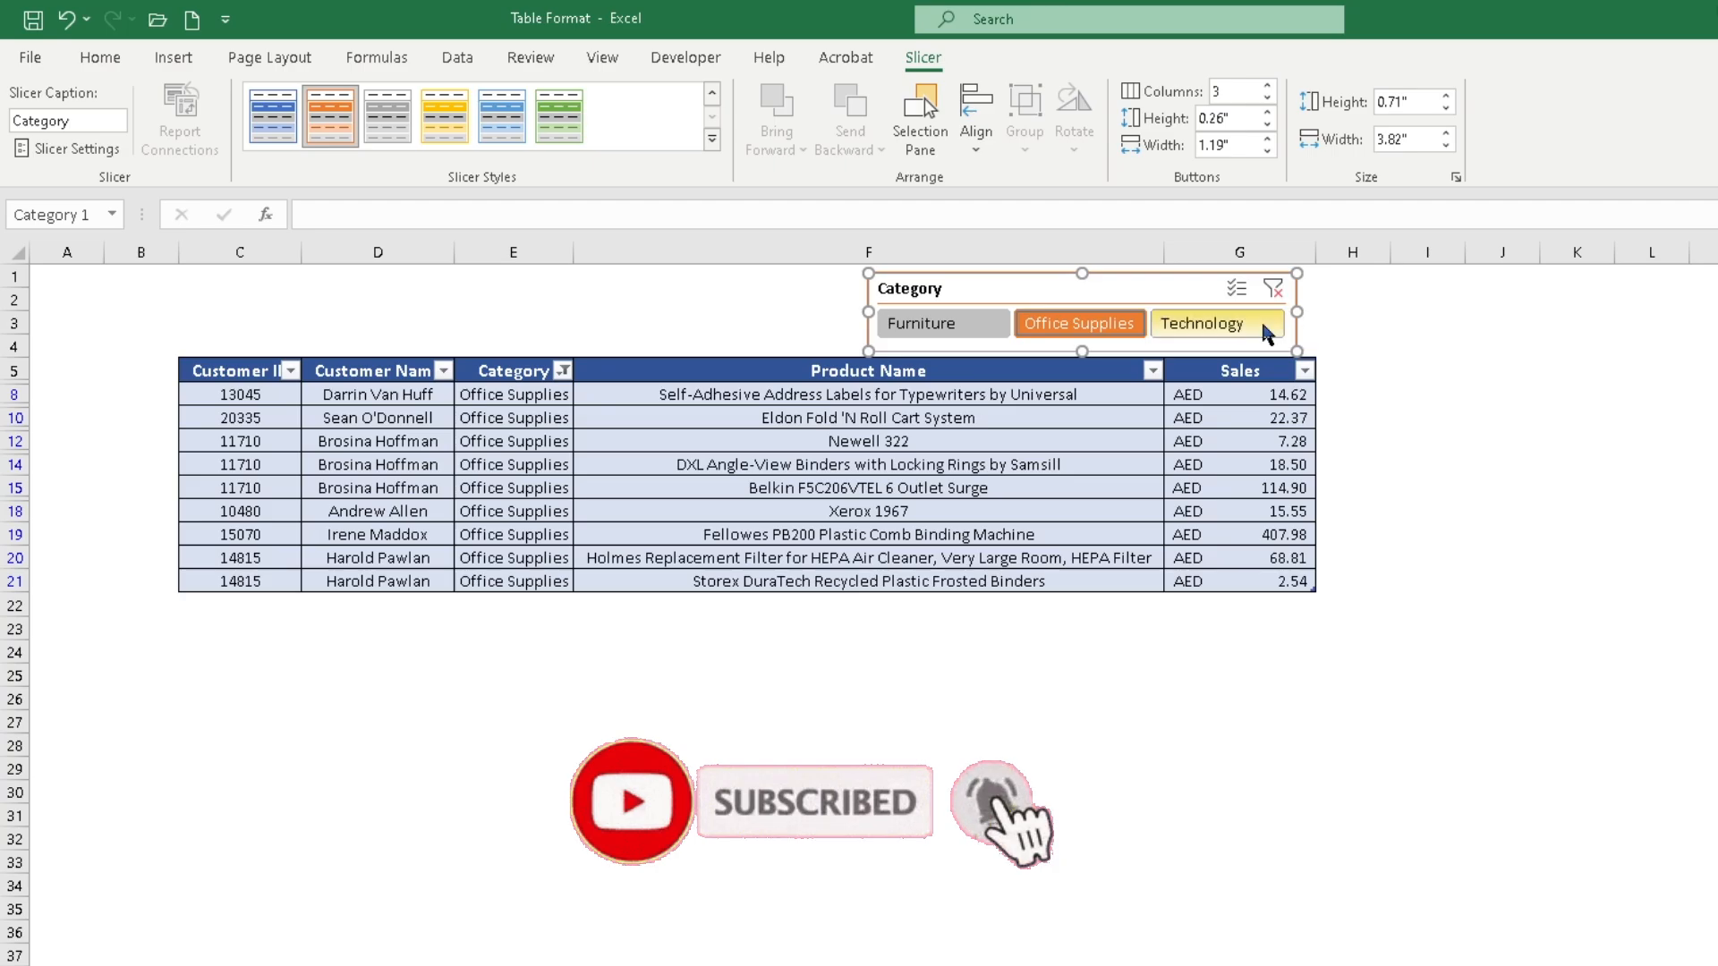
left_click(1213, 323)
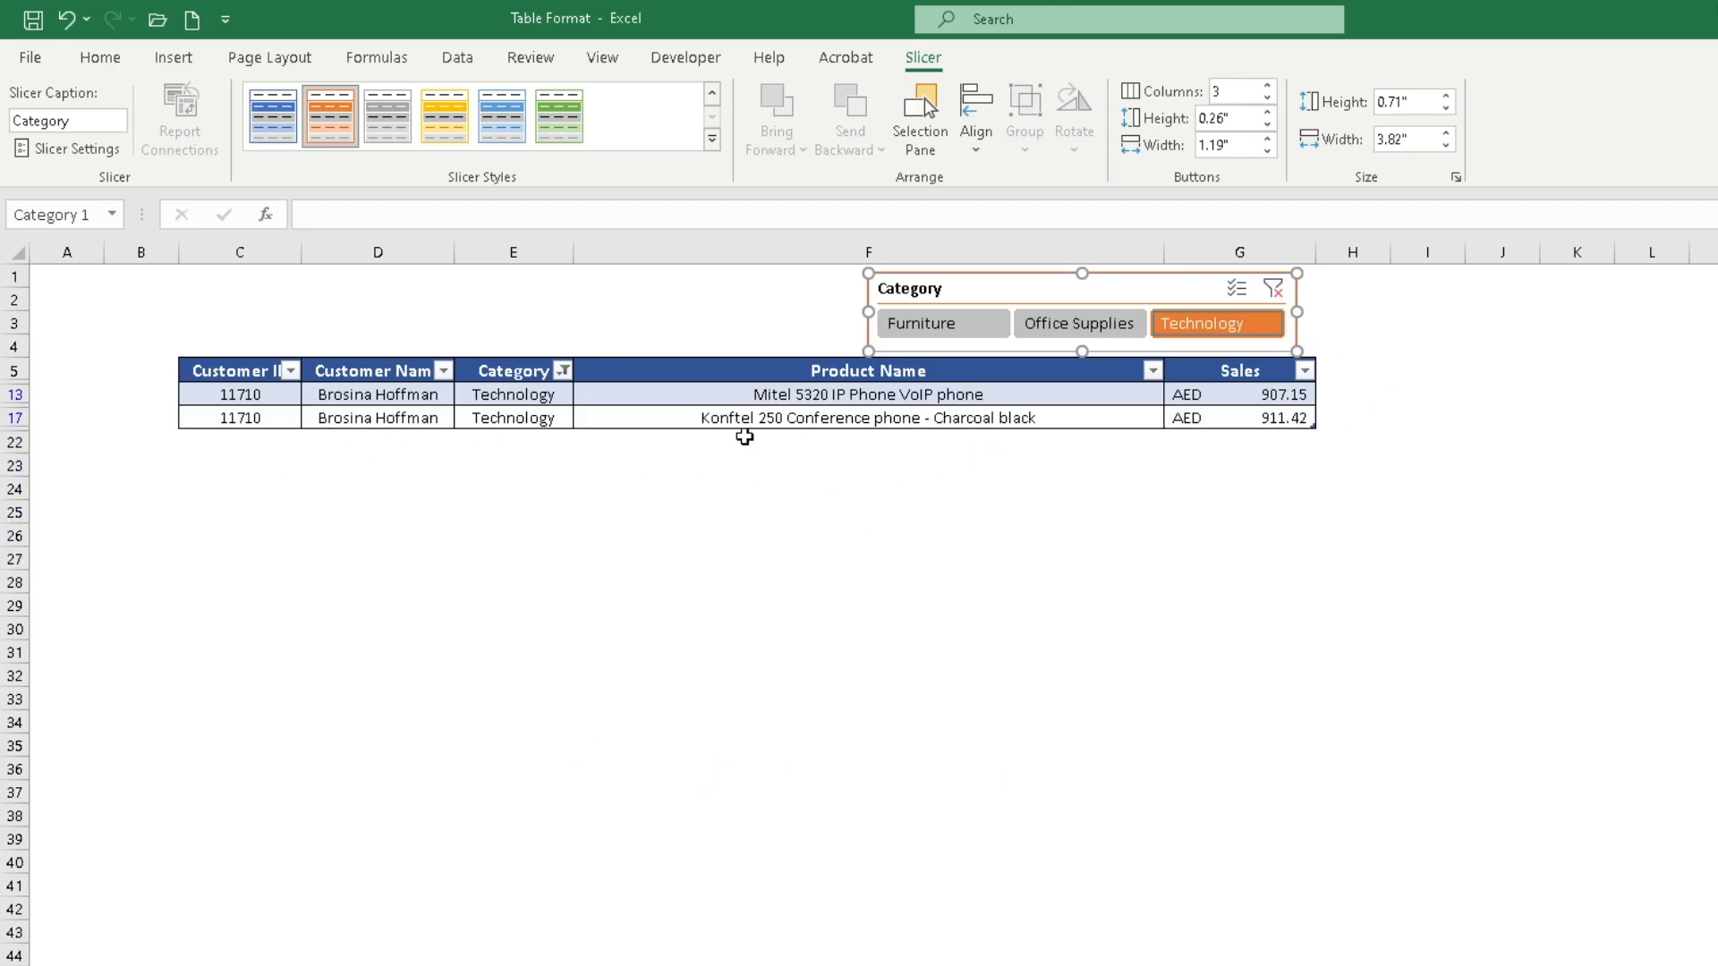
left_click(1273, 289)
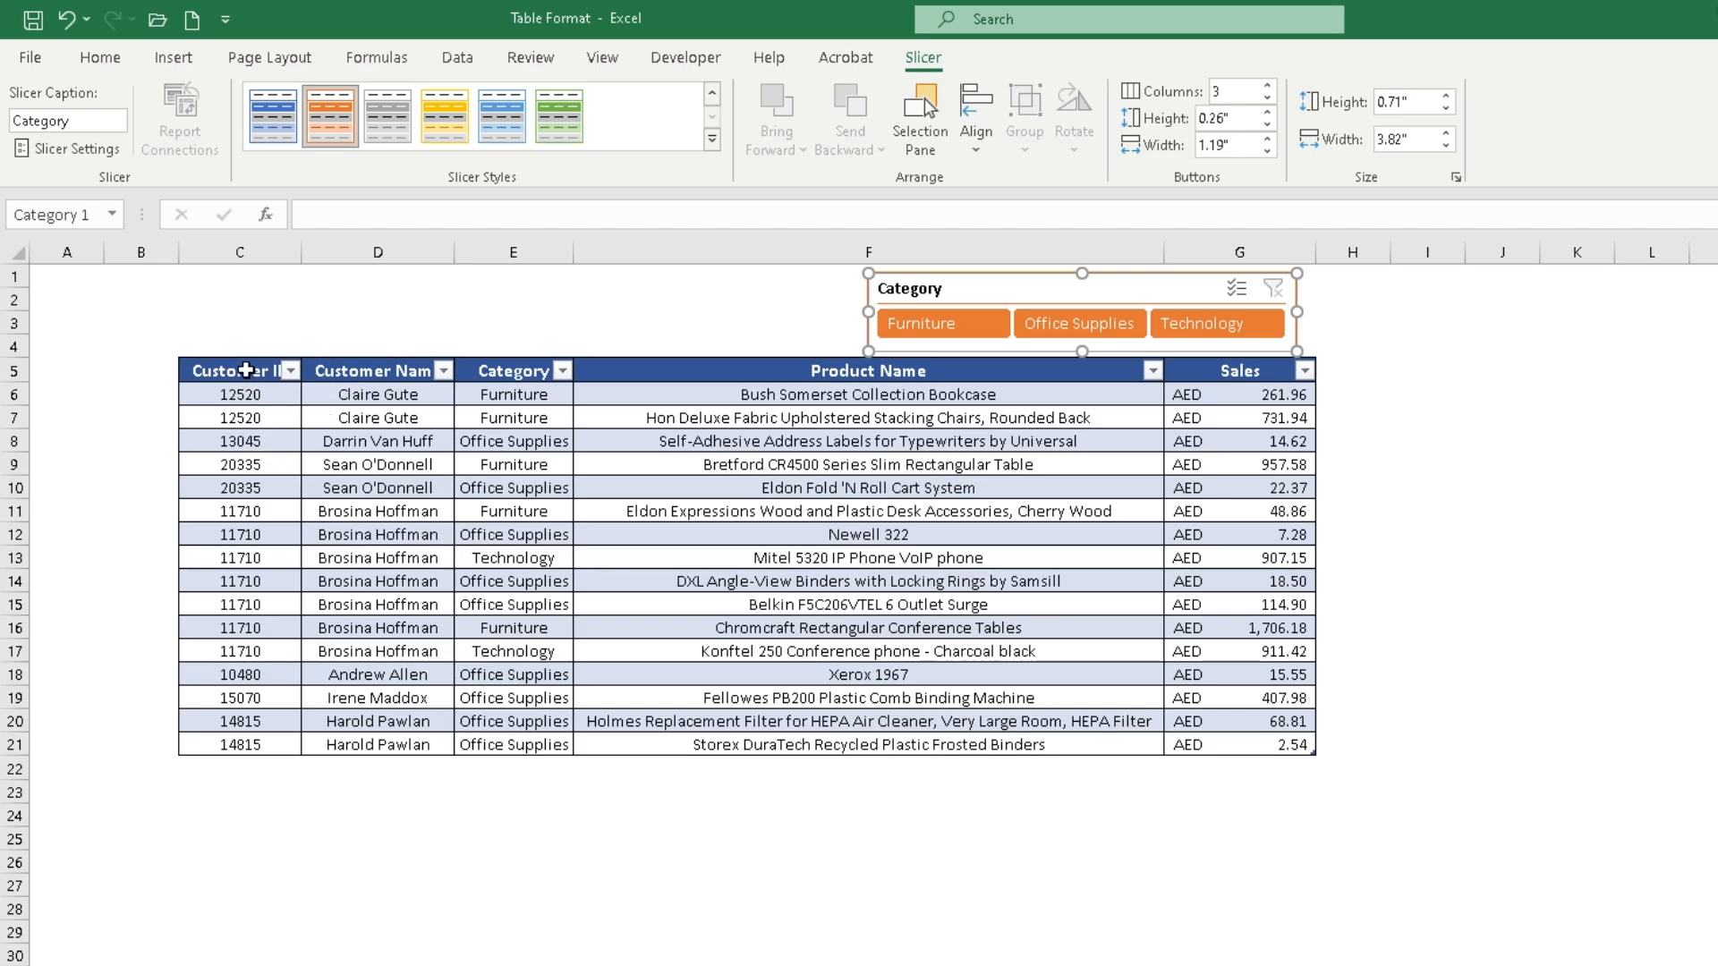
Draw a rounded rectangle in rows 3 and 4 above the Customer ID and Customer Name columns.
left_click(172, 57)
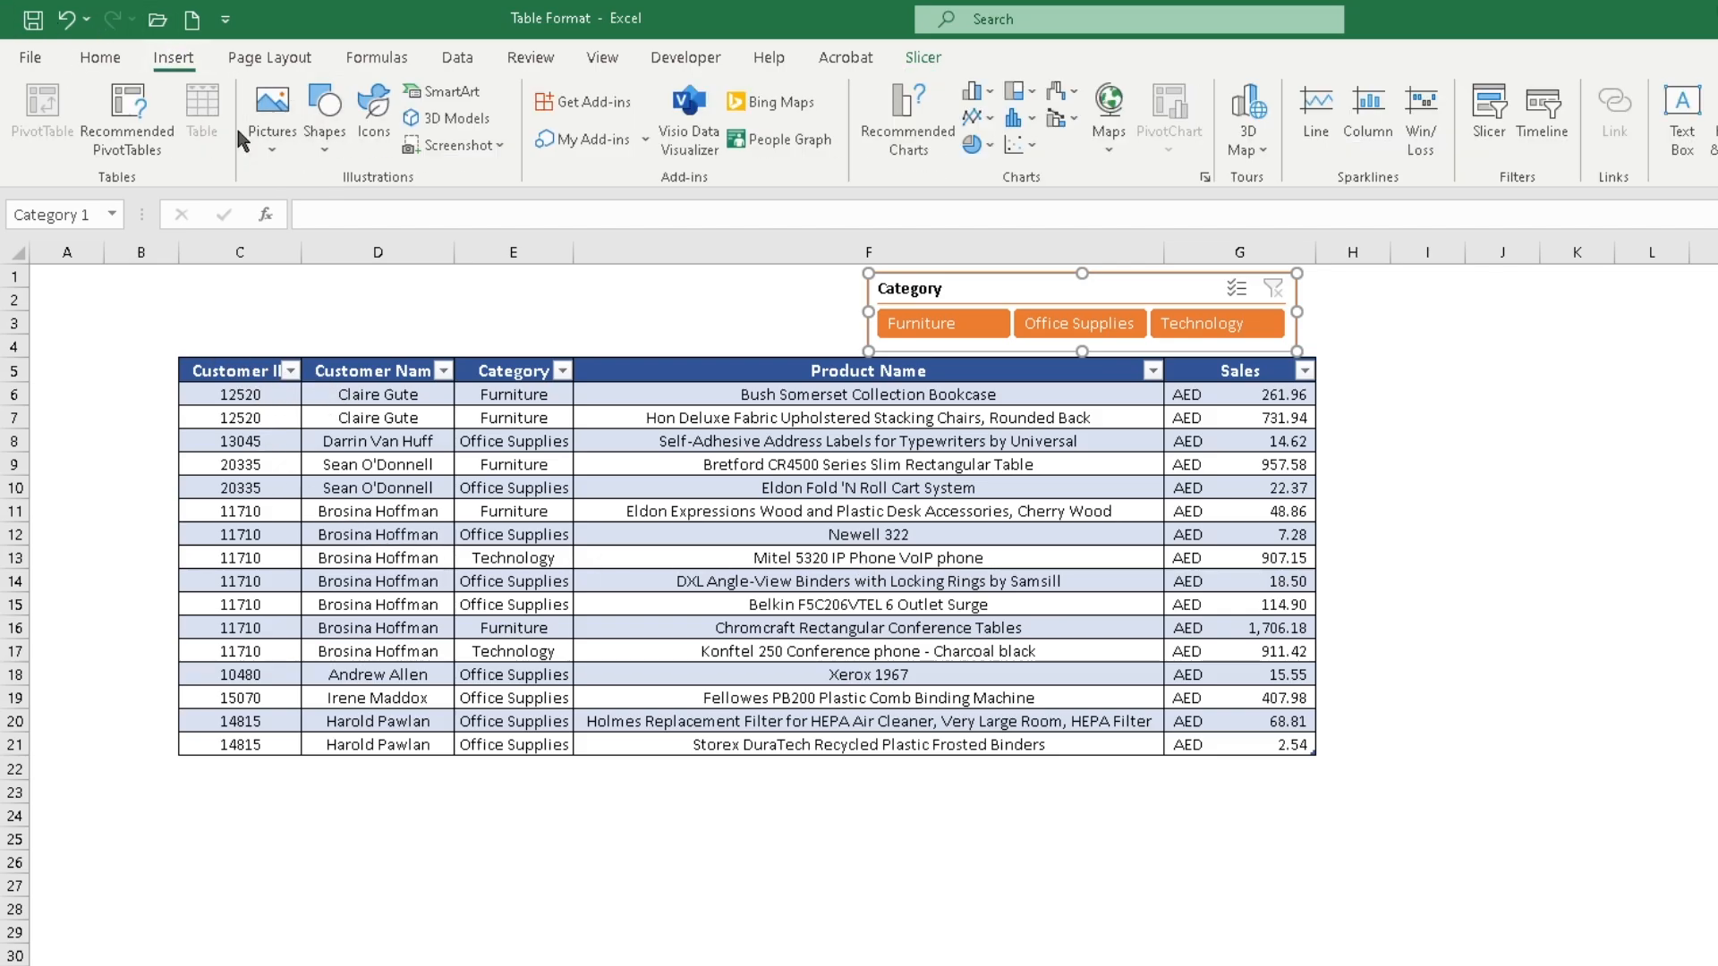
left_click(324, 116)
left_click(431, 211)
mouse_move(202, 313)
left_mouse_down()
mouse_move(364, 328)
mouse_move(378, 347)
mouse_move(347, 295)
mouse_move(347, 317)
mouse_move(420, 315)
left_mouse_up()
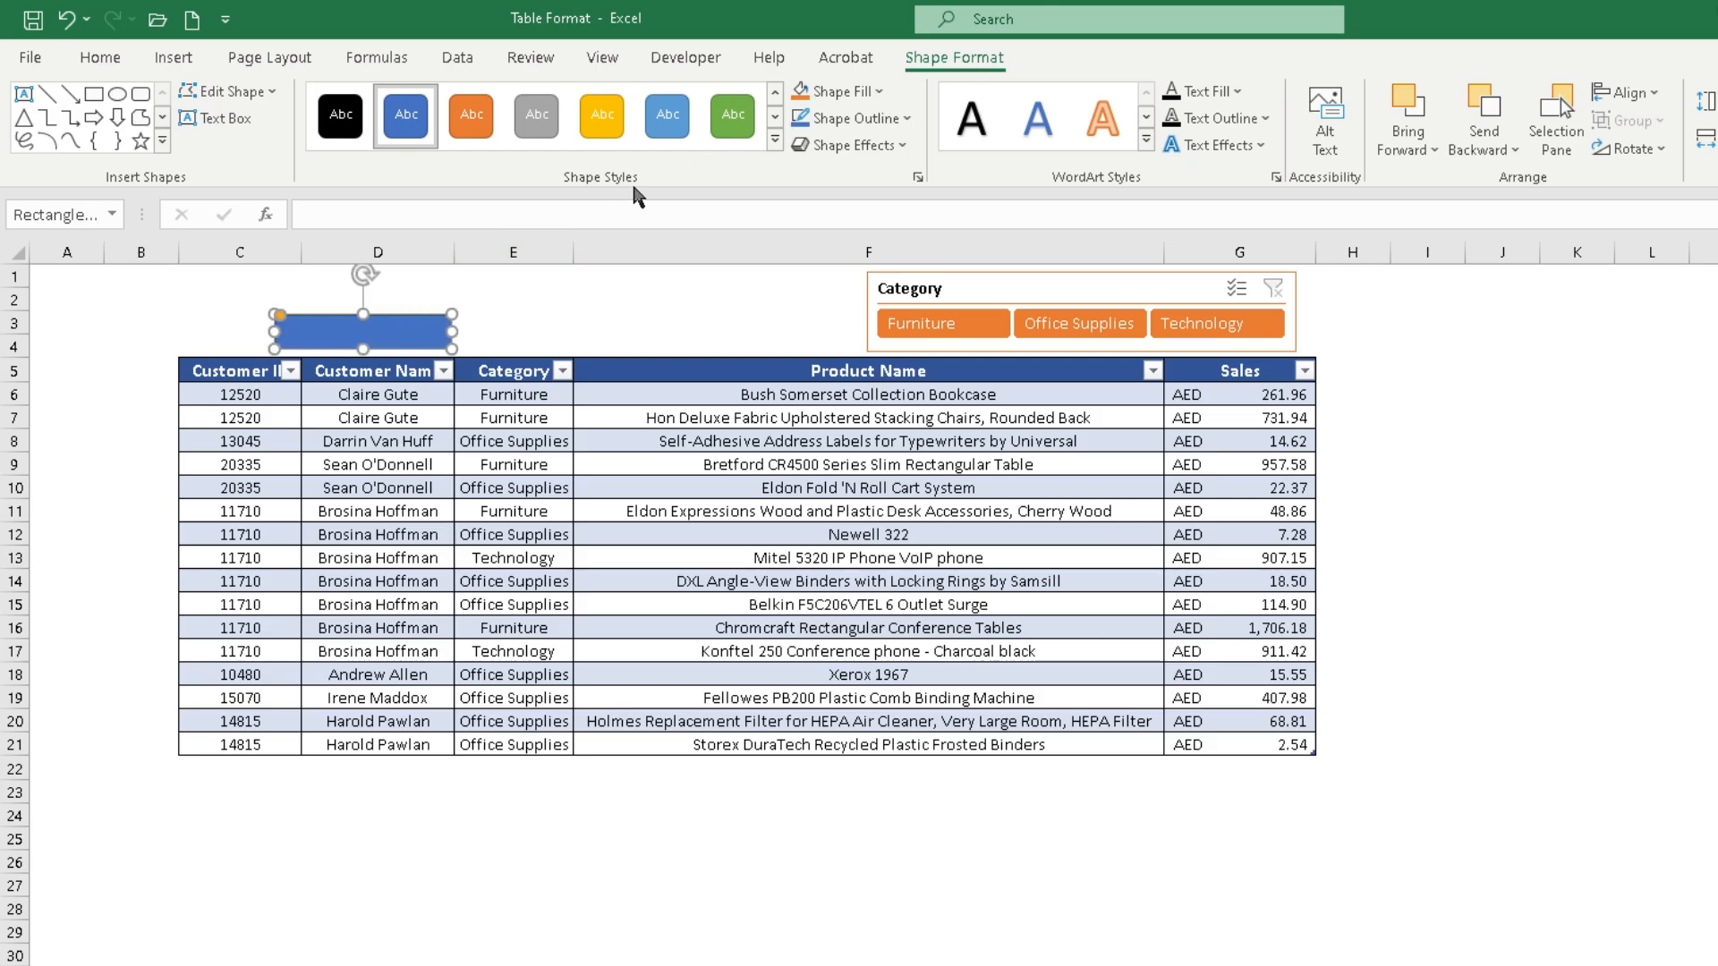
Apply the gold style from the last row of theme styles to the rounded rectangle and shift it slightly towards column E.
left_click(819, 123)
left_click(775, 139)
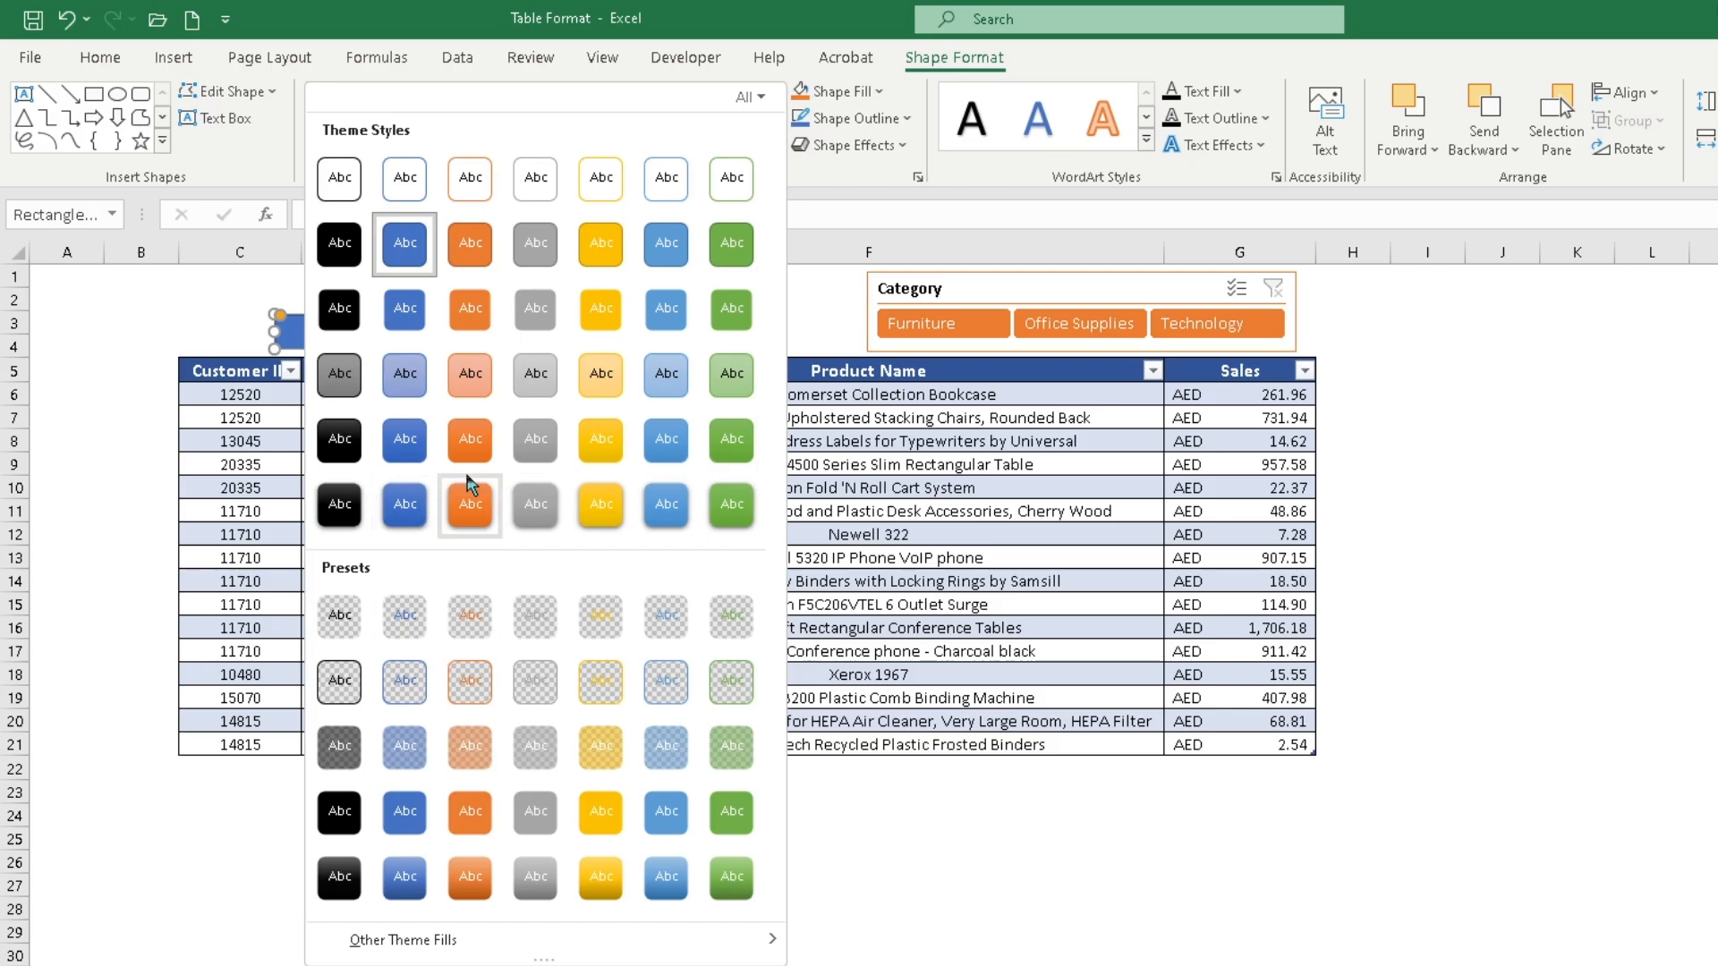
left_click(598, 500)
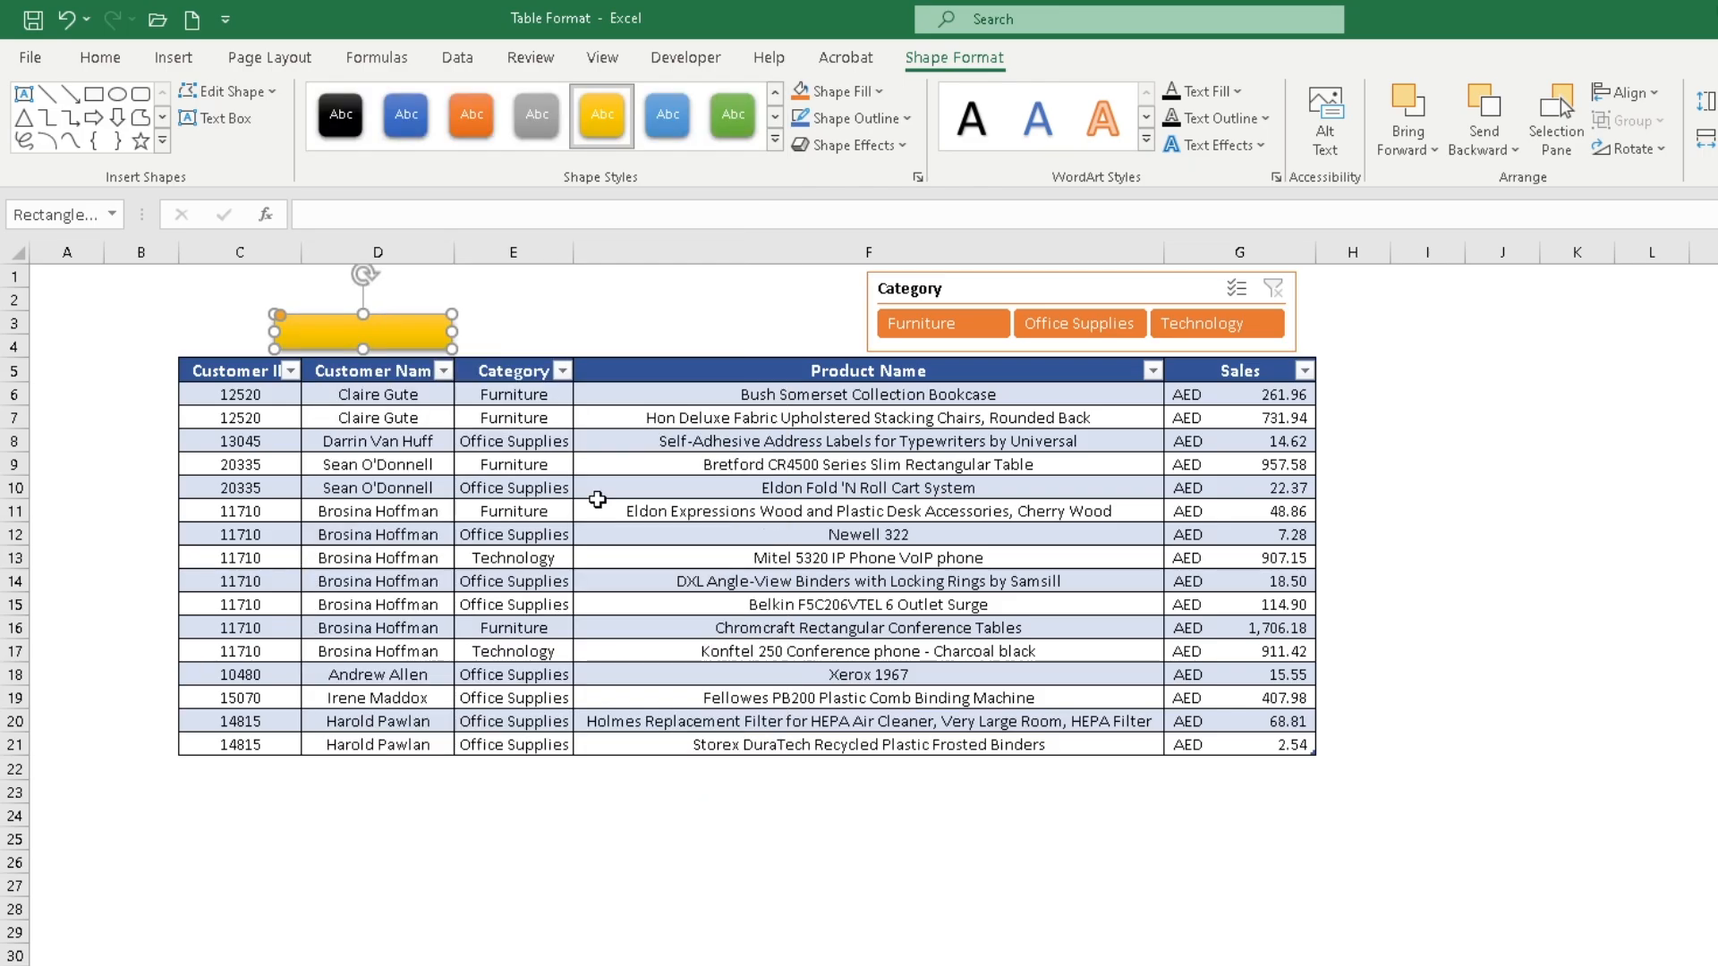
left_click(513, 324)
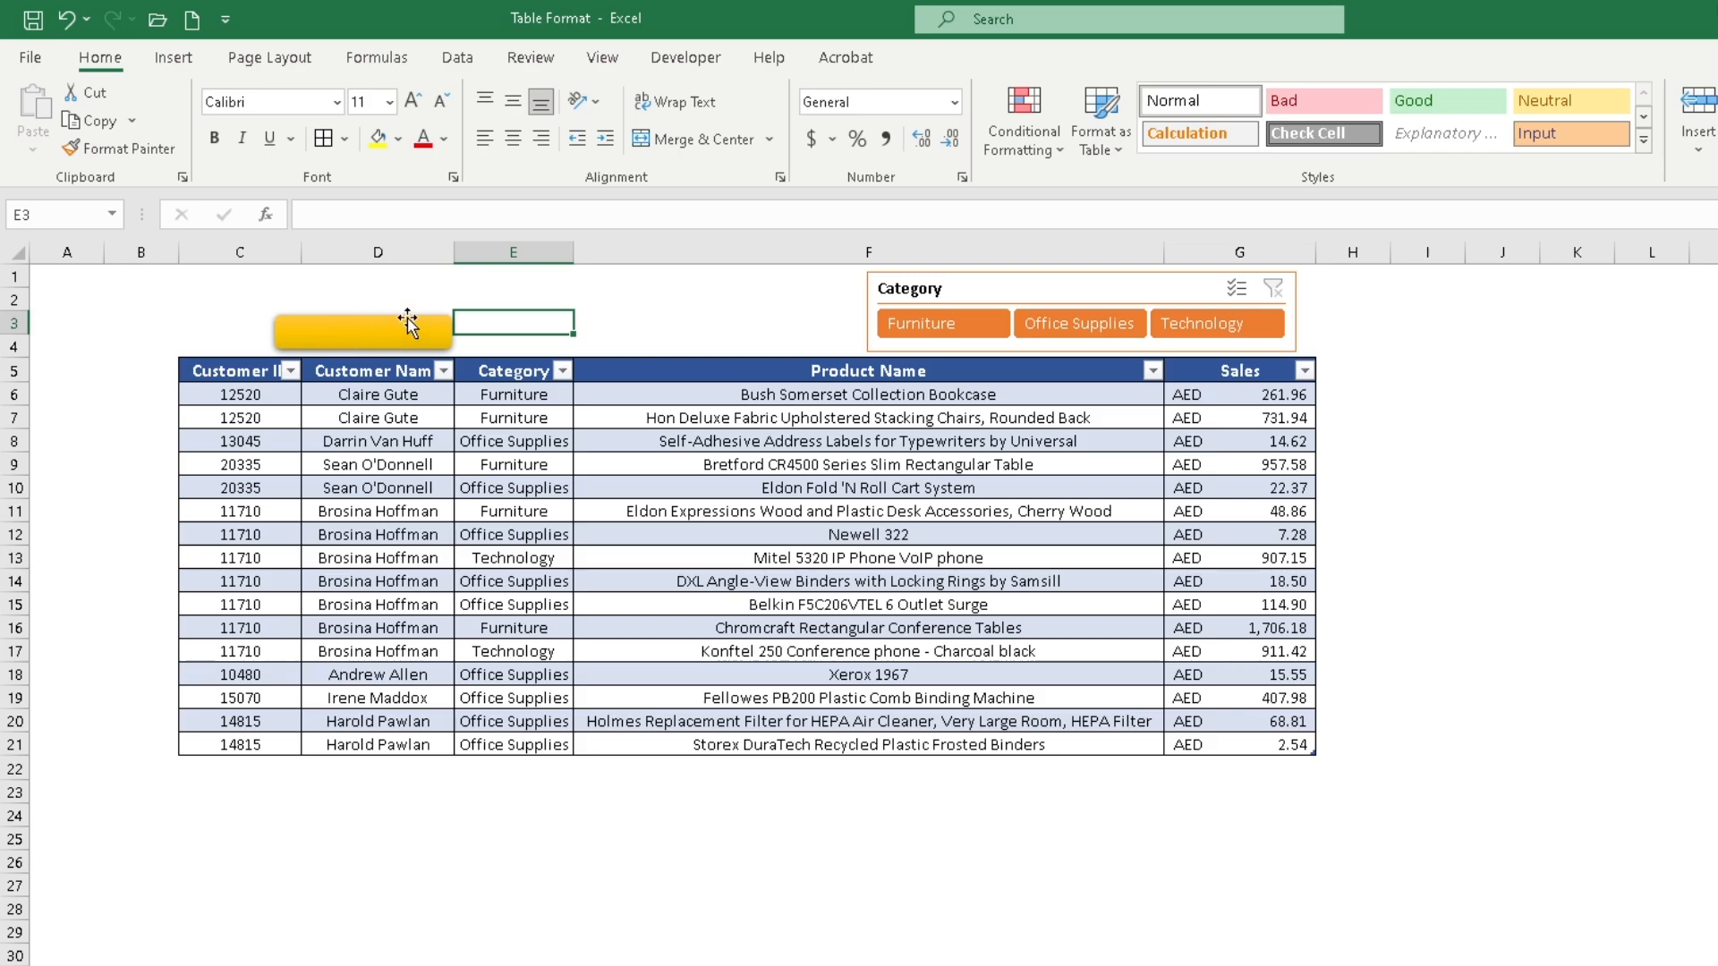
mouse_move(410, 322)
left_mouse_down()
mouse_move(358, 315)
mouse_move(426, 315)
left_mouse_up()
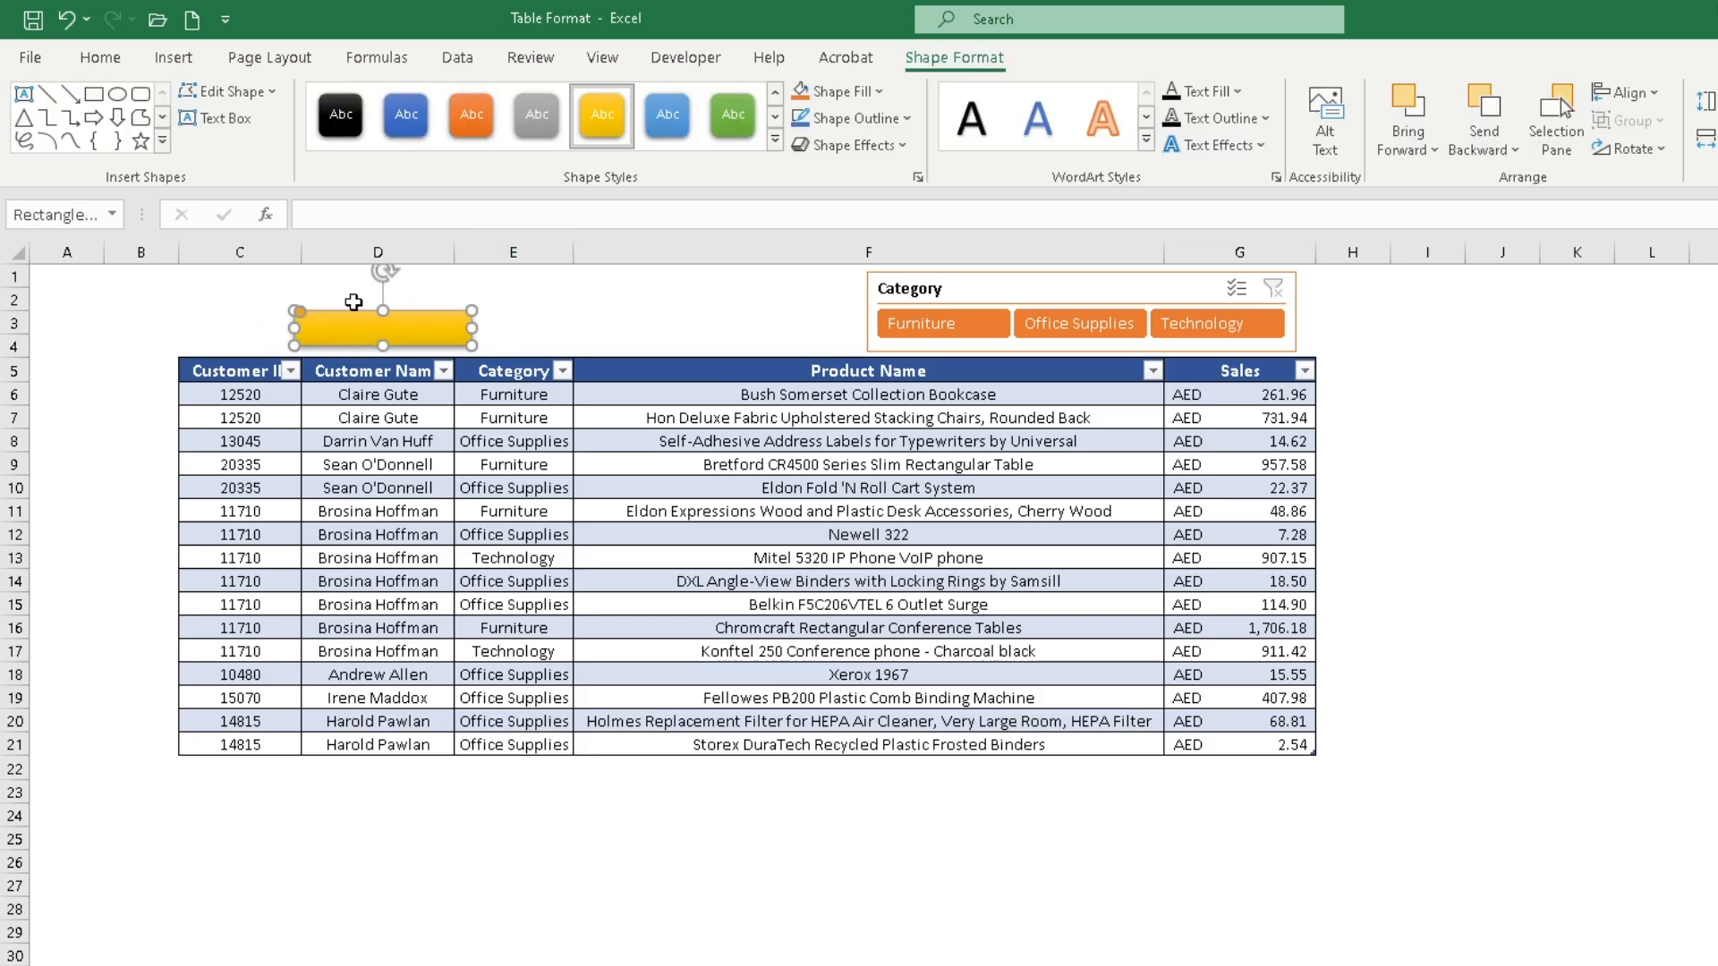
Draw a second rounded rectangle in row 2 directly above the gold one and enter the text "Total Sales" in it.
left_click(172, 61)
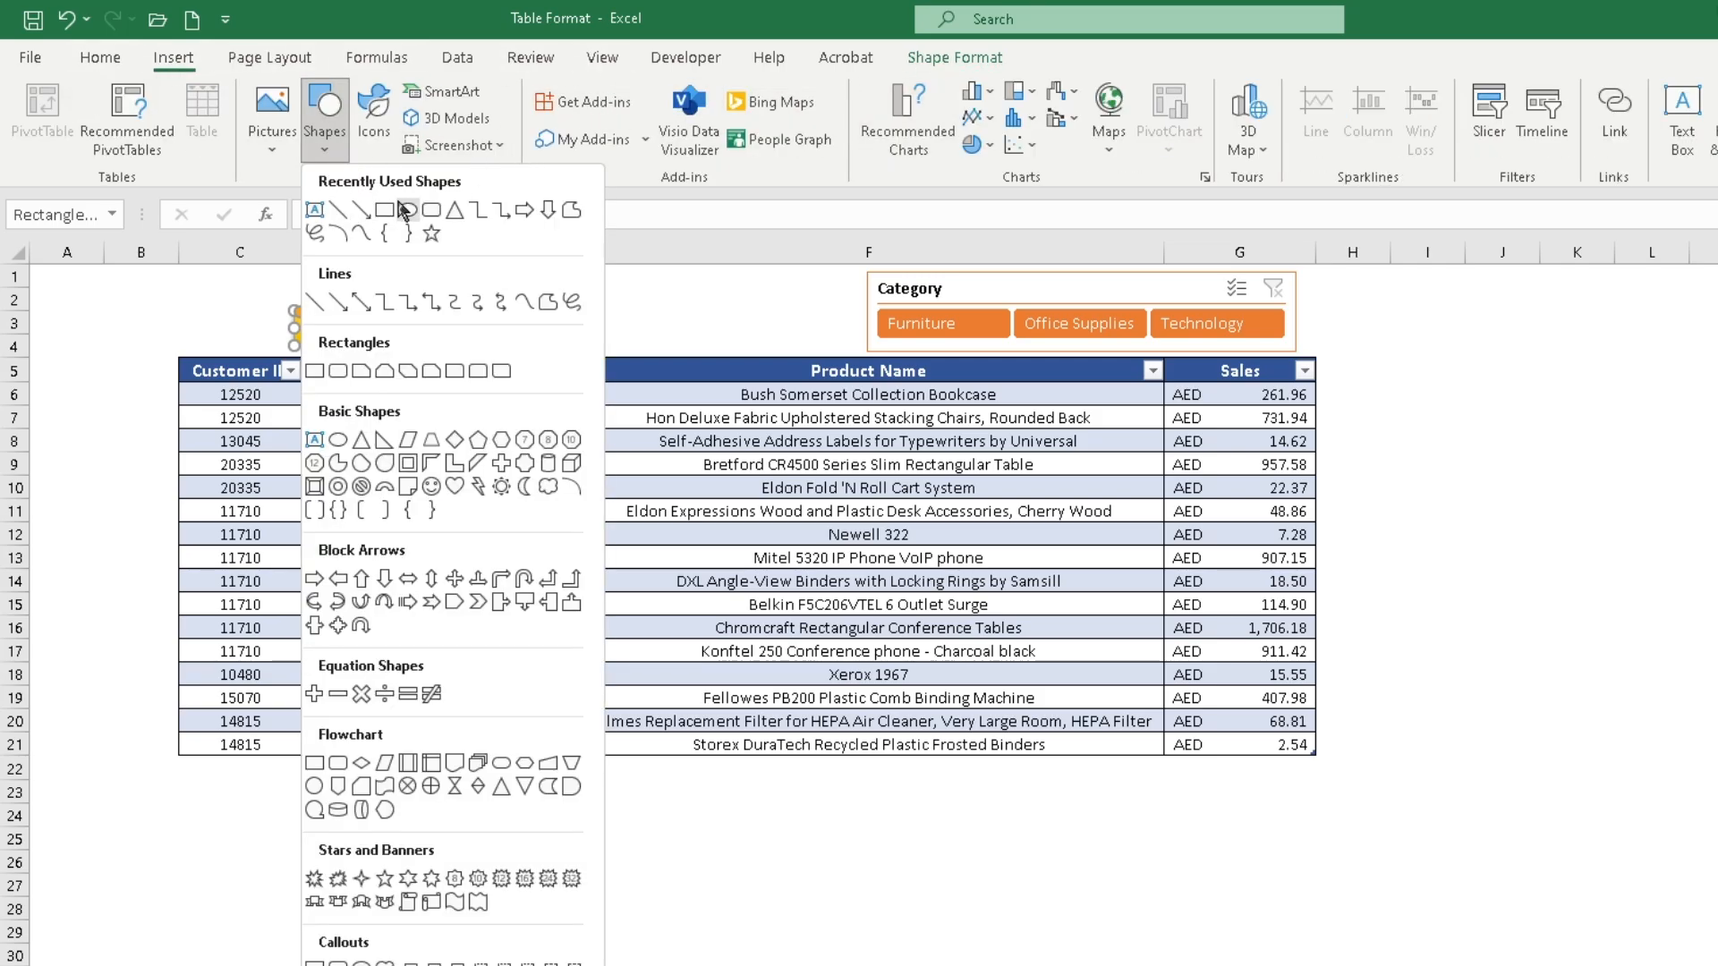
left_click(431, 211)
left_click_drag(295, 308, 482, 284)
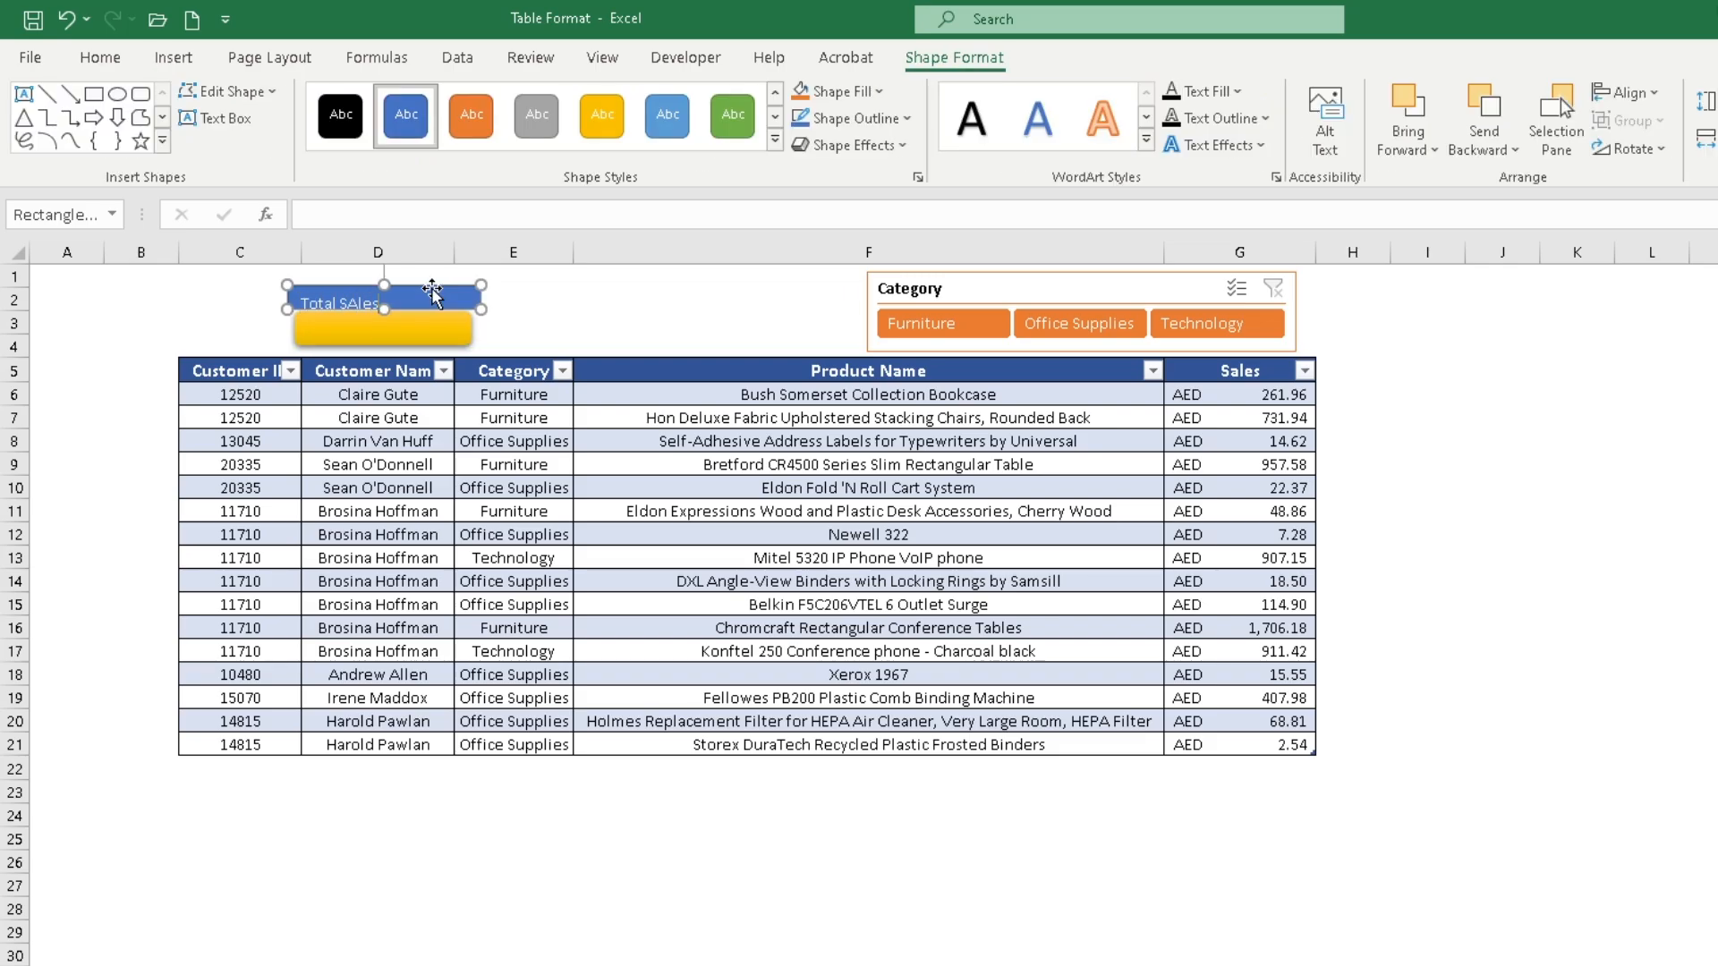
type("Total Sales")
Centre the Total Sales text, make it bold at size 18, and make its shape slightly taller to fit.
key("ctrl+a")
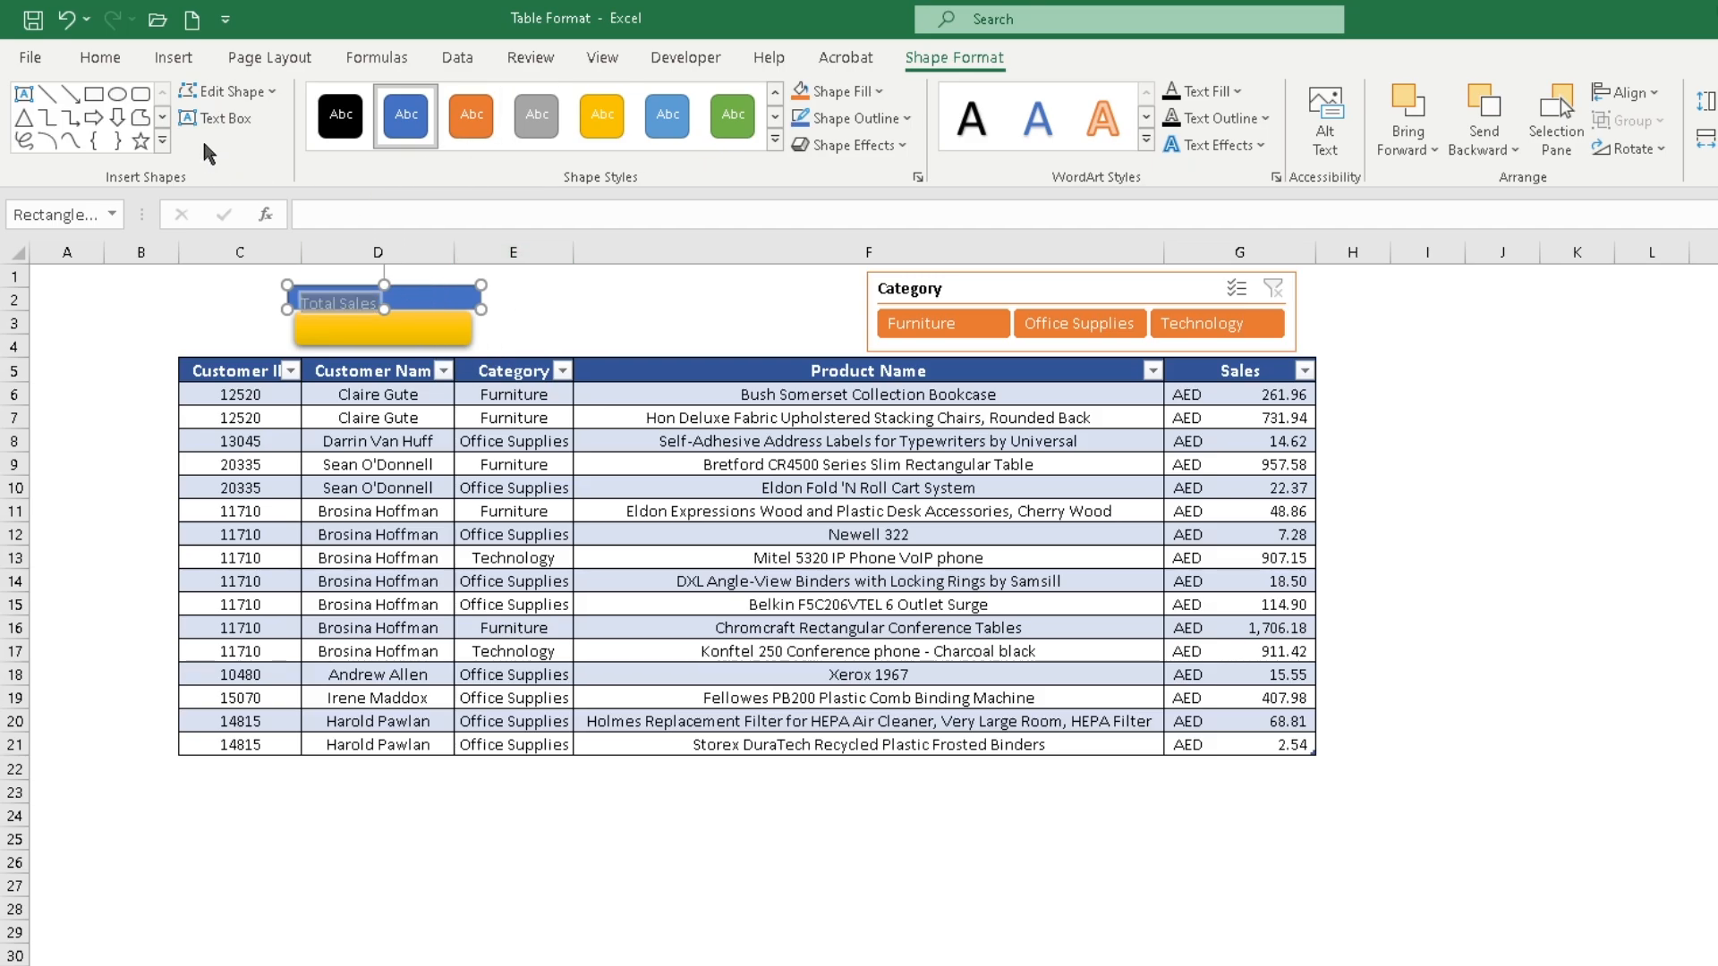
left_click(100, 57)
left_click(512, 140)
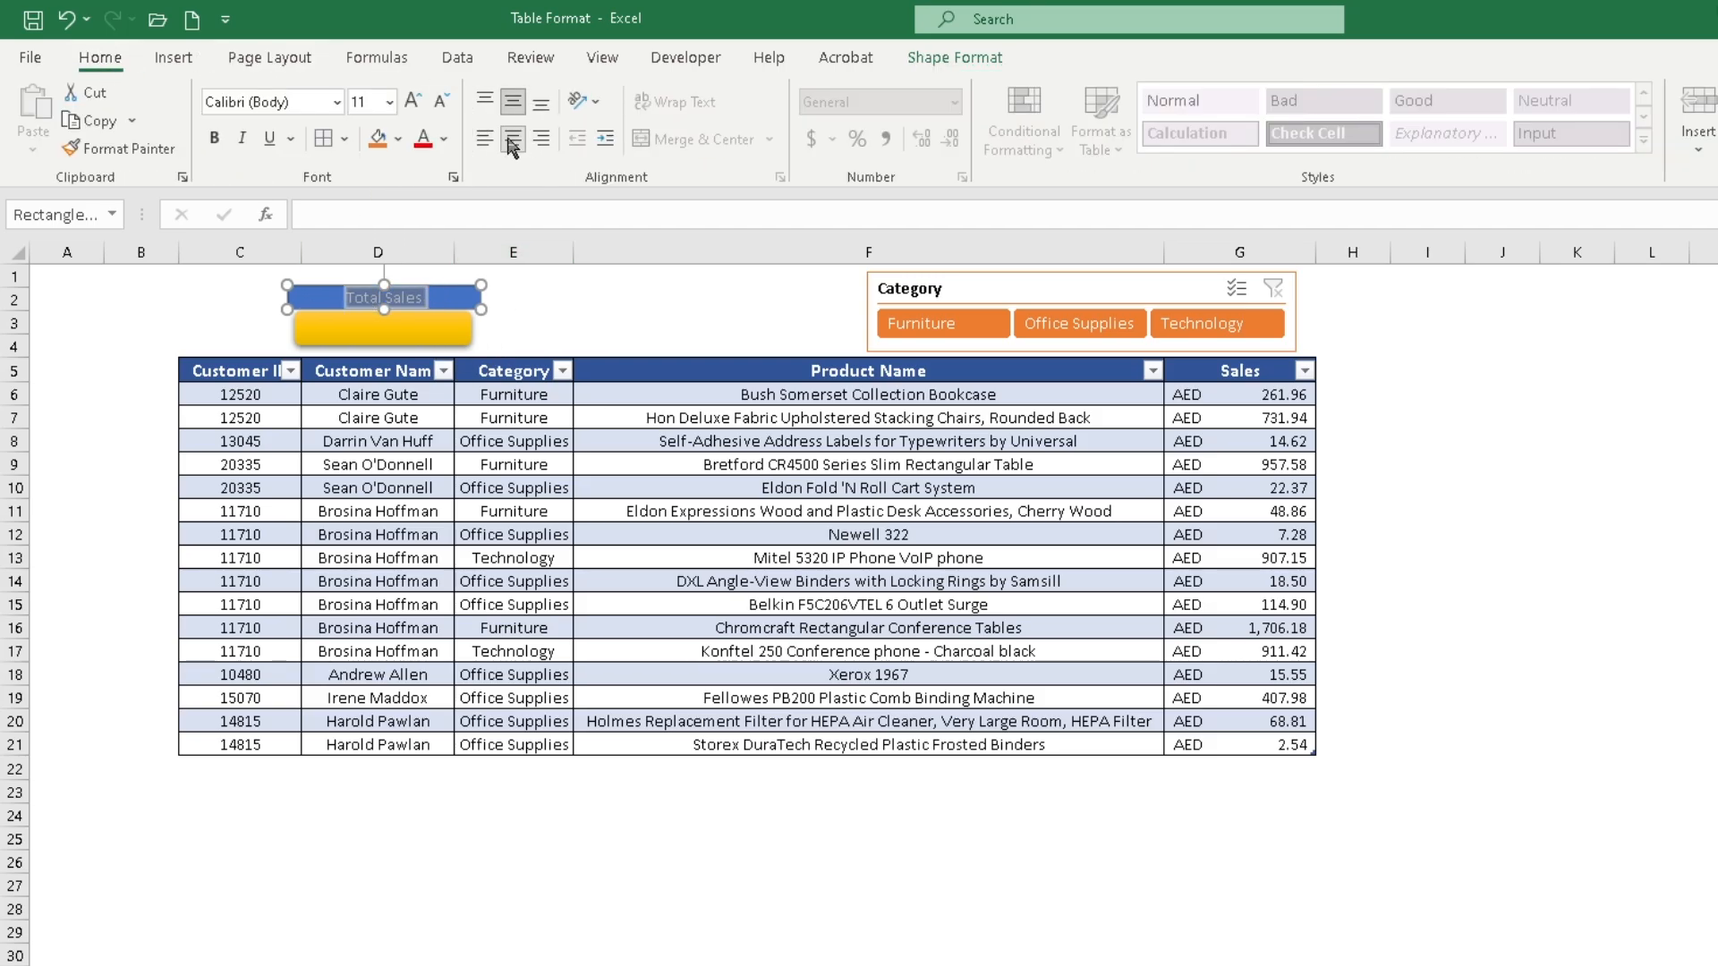
left_click(412, 100)
left_click(413, 100)
left_click(412, 100)
left_click(413, 100)
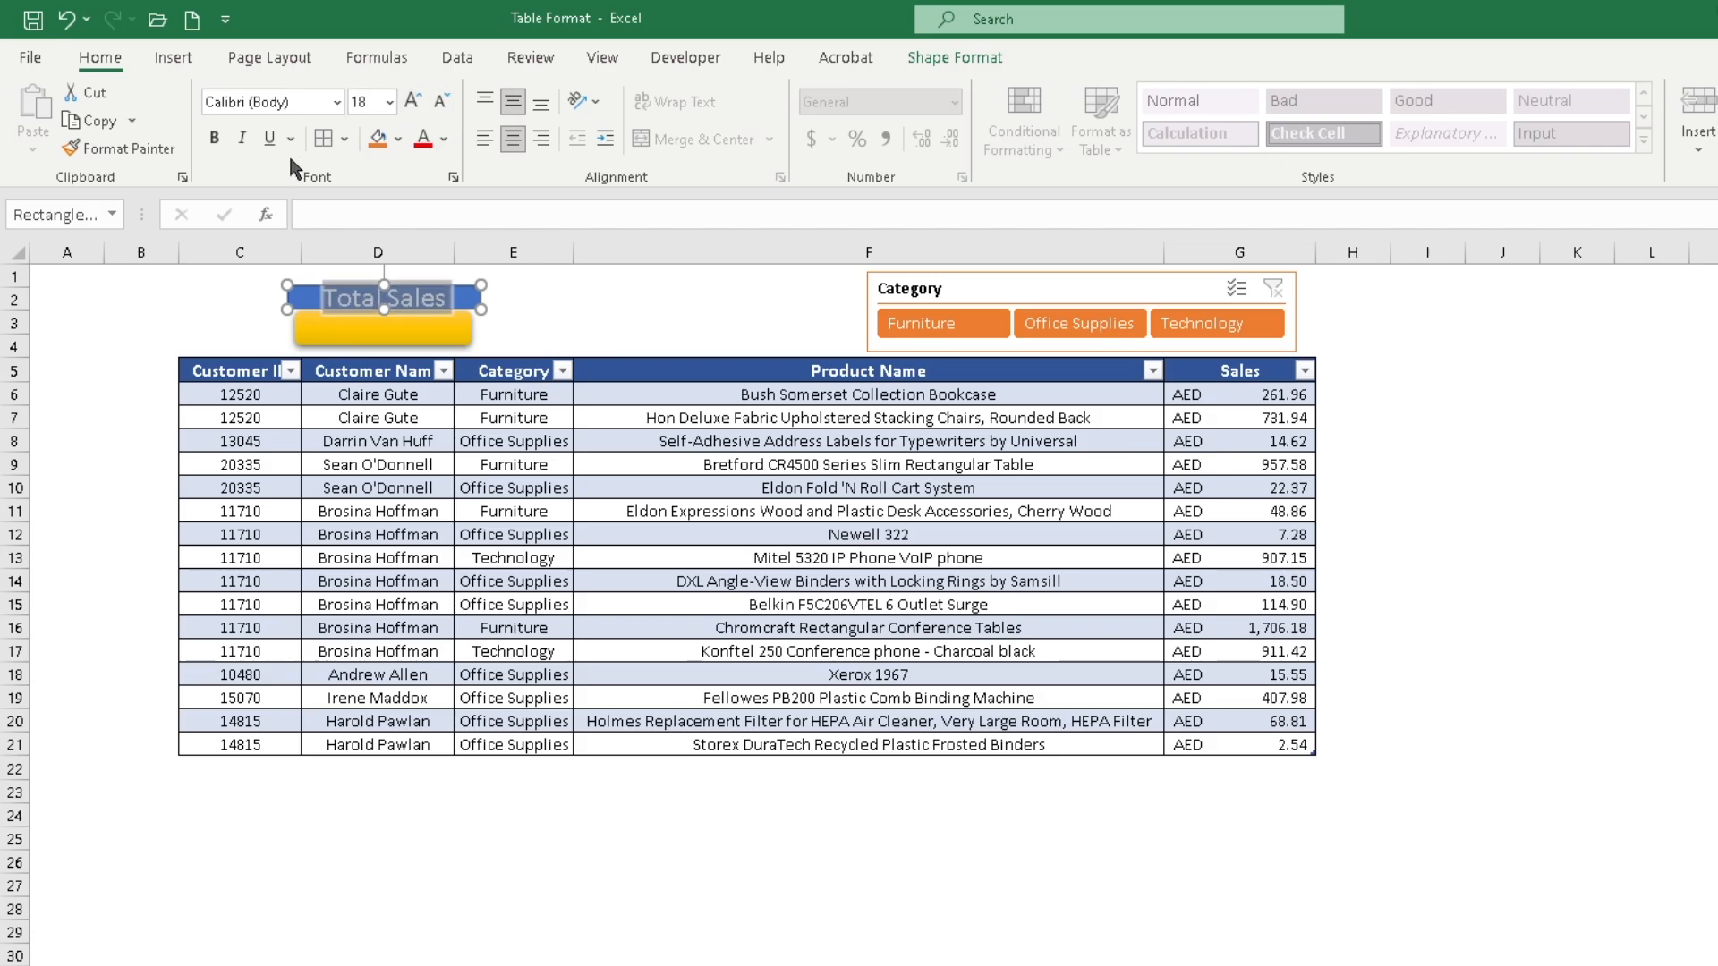
left_click(214, 138)
left_click(505, 296)
left_click(387, 304)
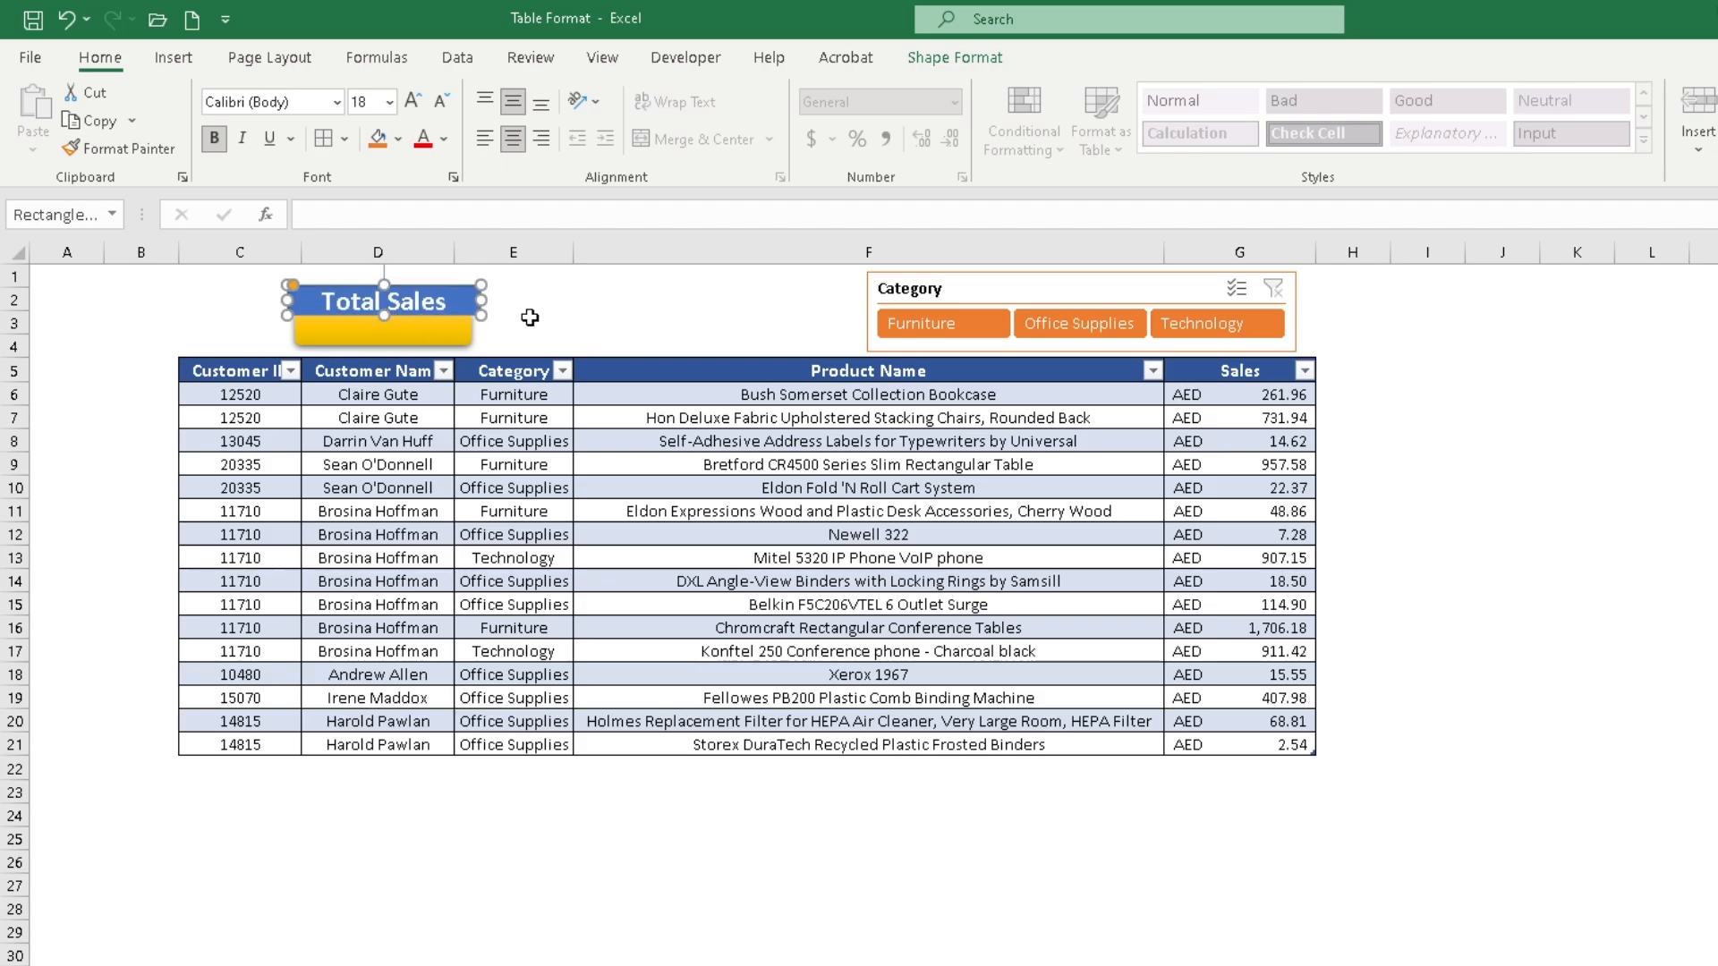
Extend the gold rectangle slightly downward so its lower edge meets the table header.
left_click(526, 320)
left_click(417, 335)
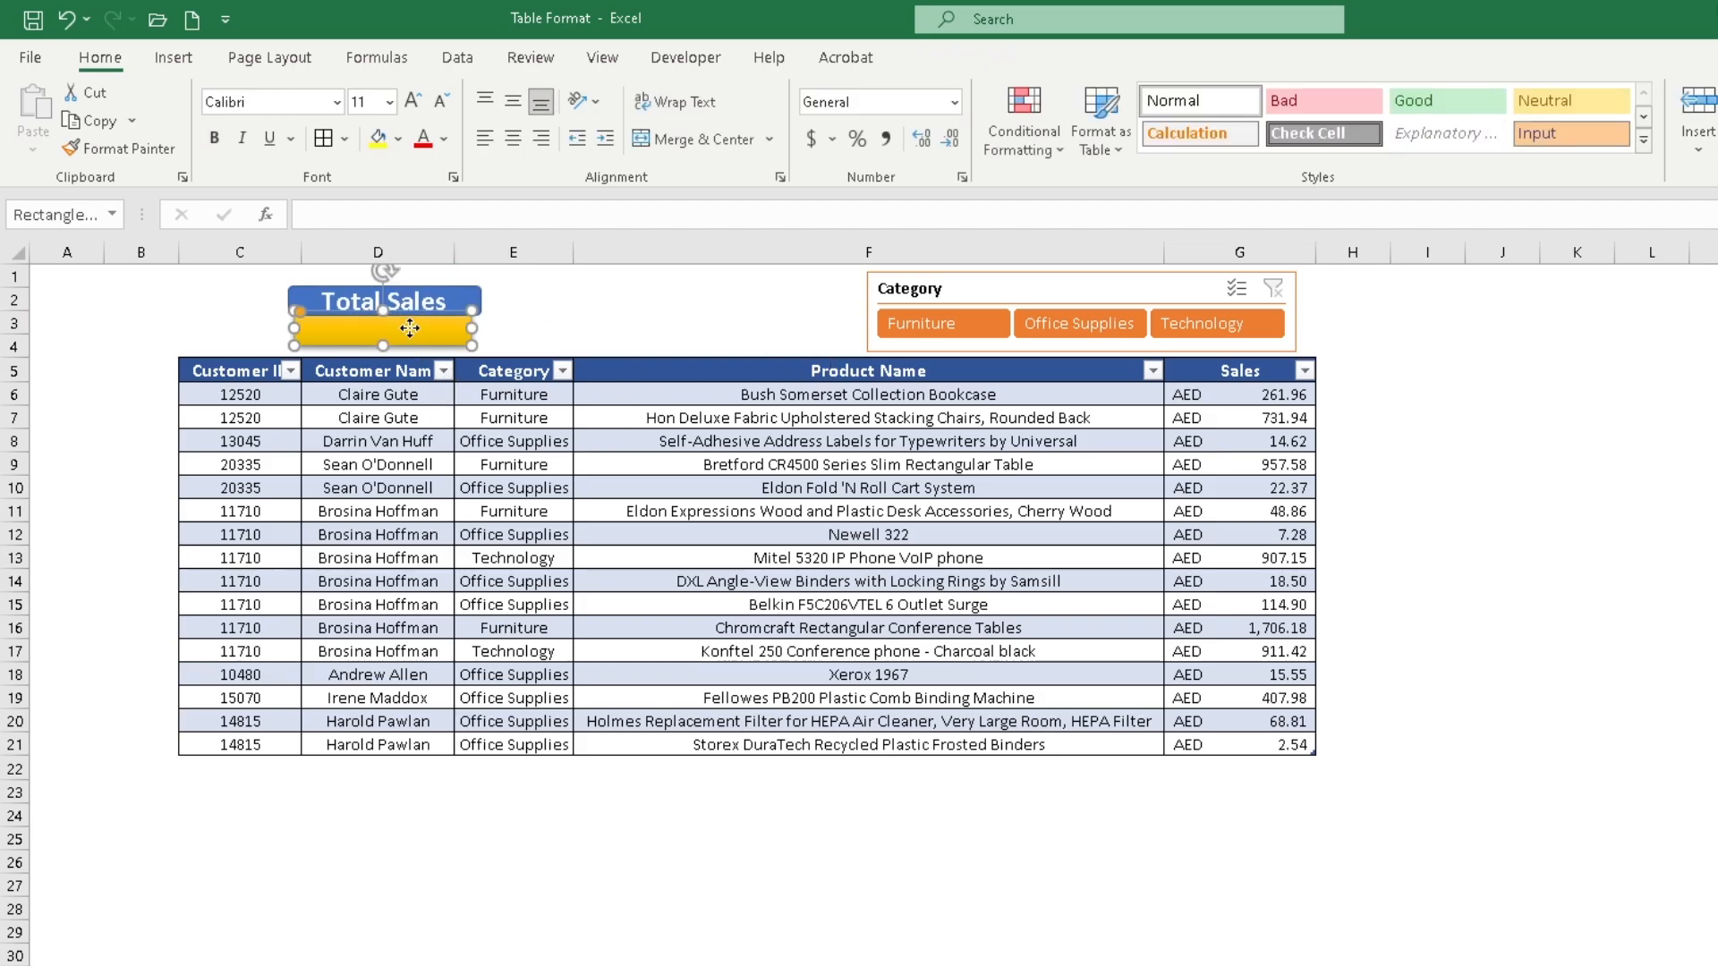
left_click_drag(382, 349, 383, 354)
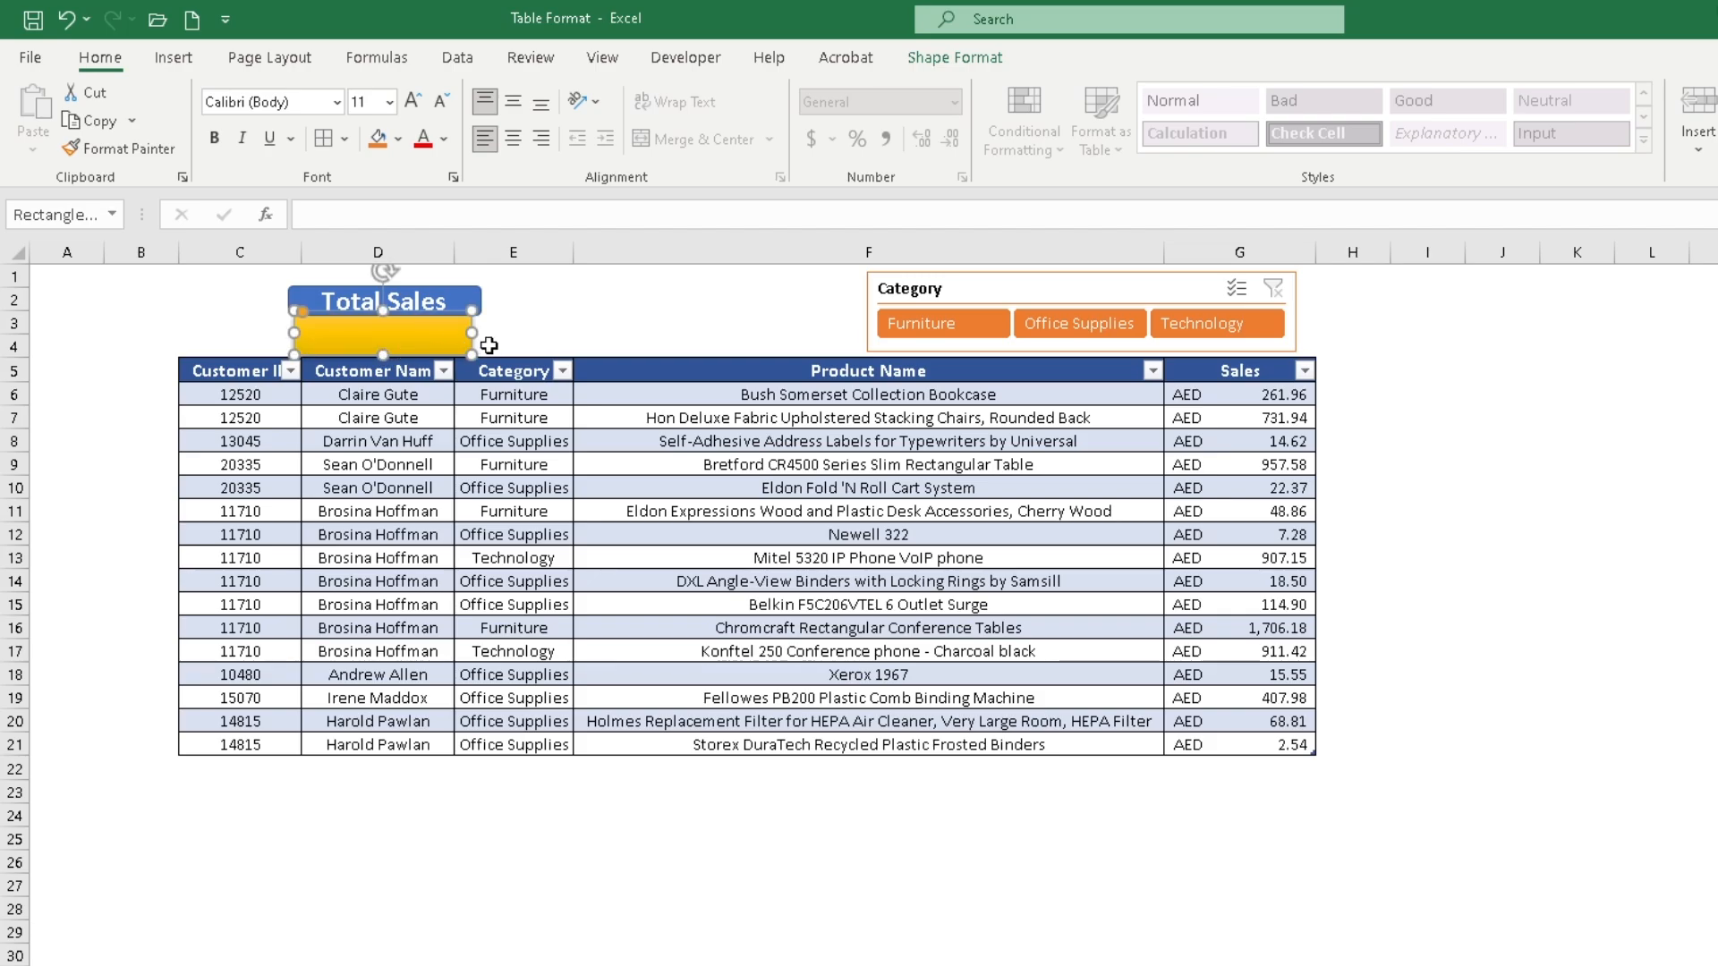
Enter the formula =SUBTOTAL(109,Table2[Sales]) in cell I4 to sum the visible rows of the Sales column.
left_click(1385, 324)
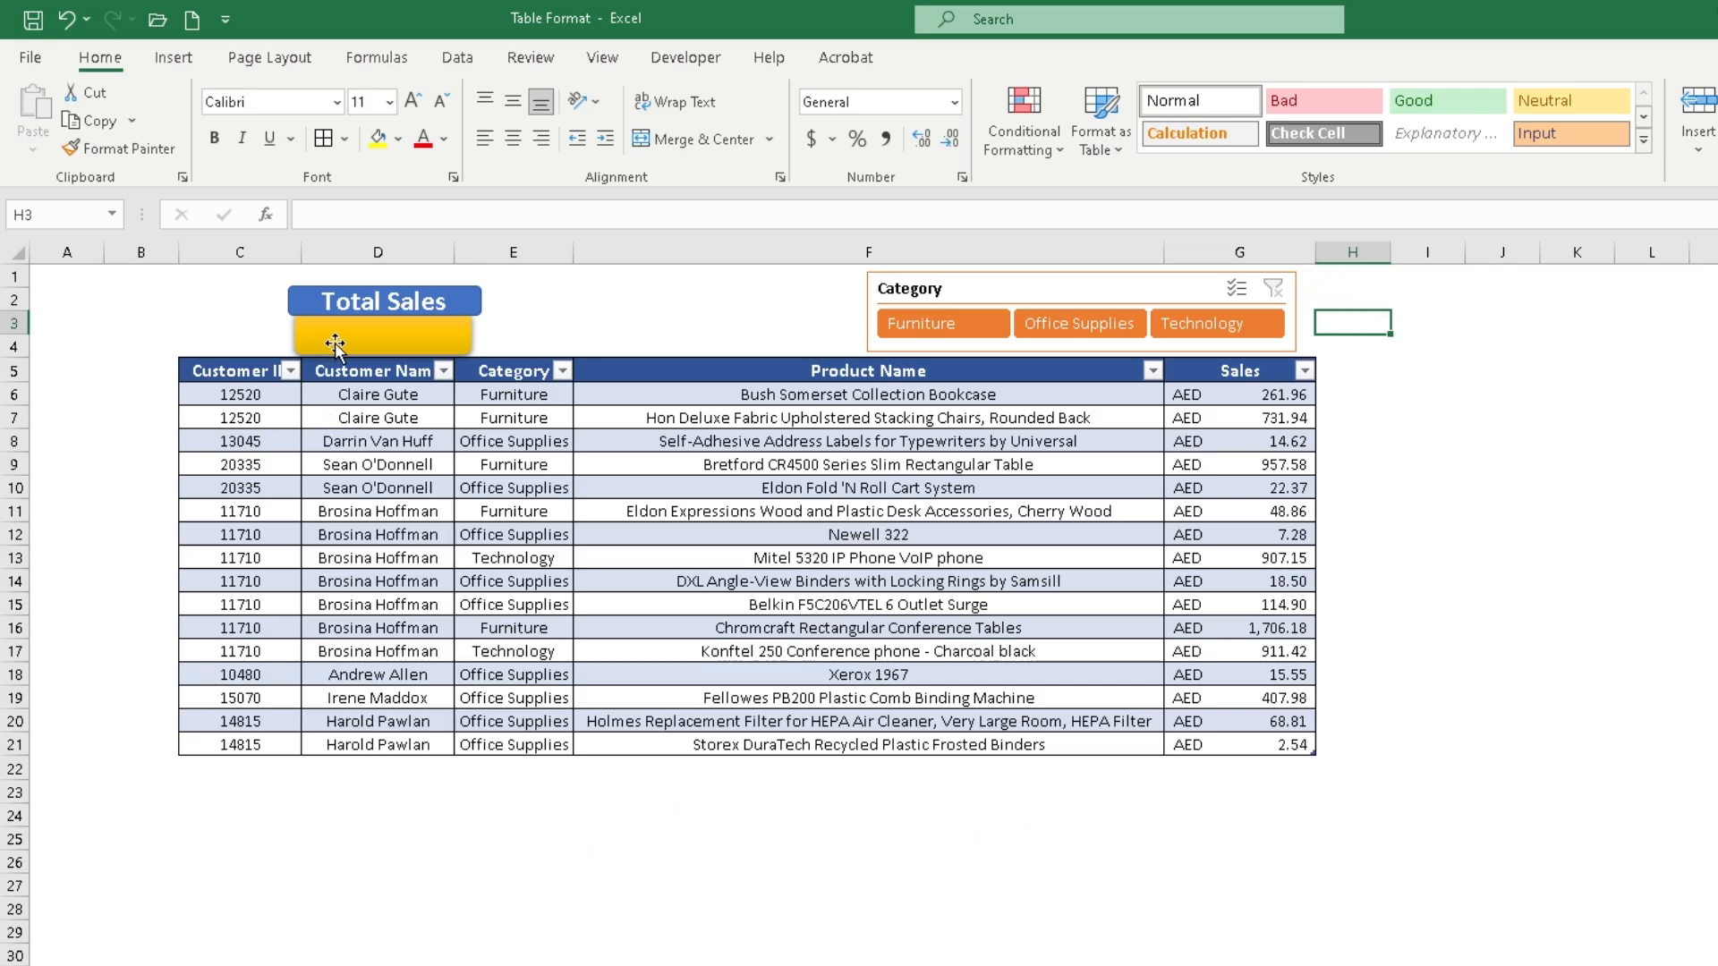
type("=")
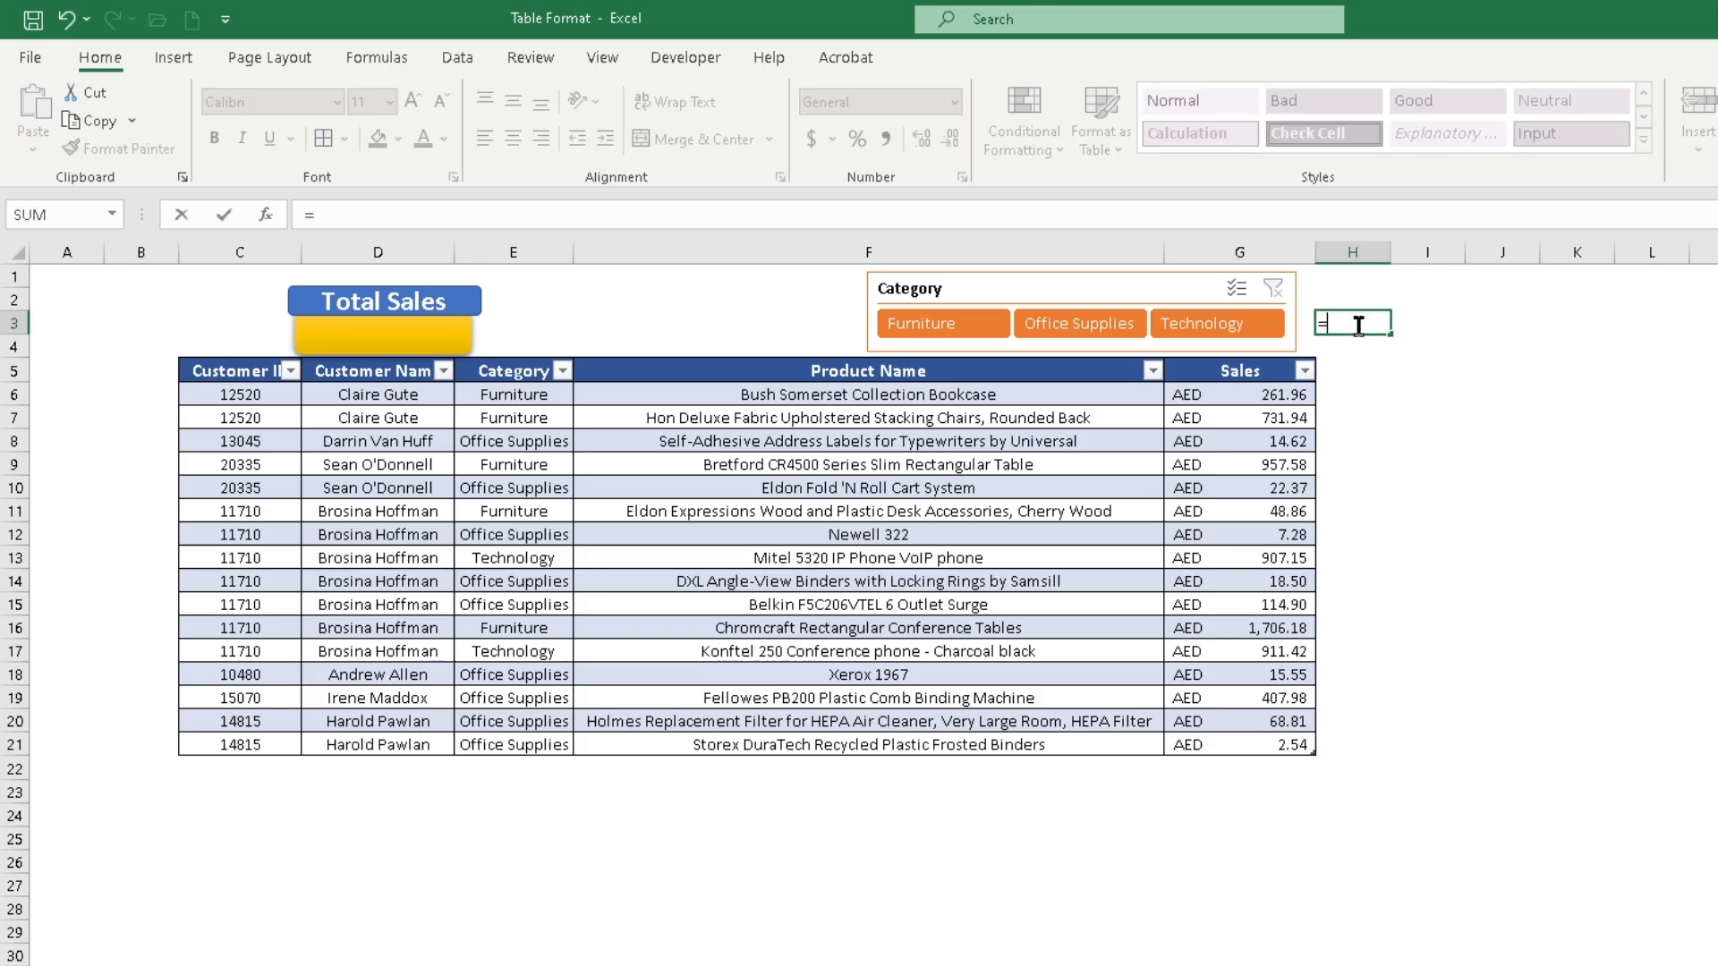
type("sub")
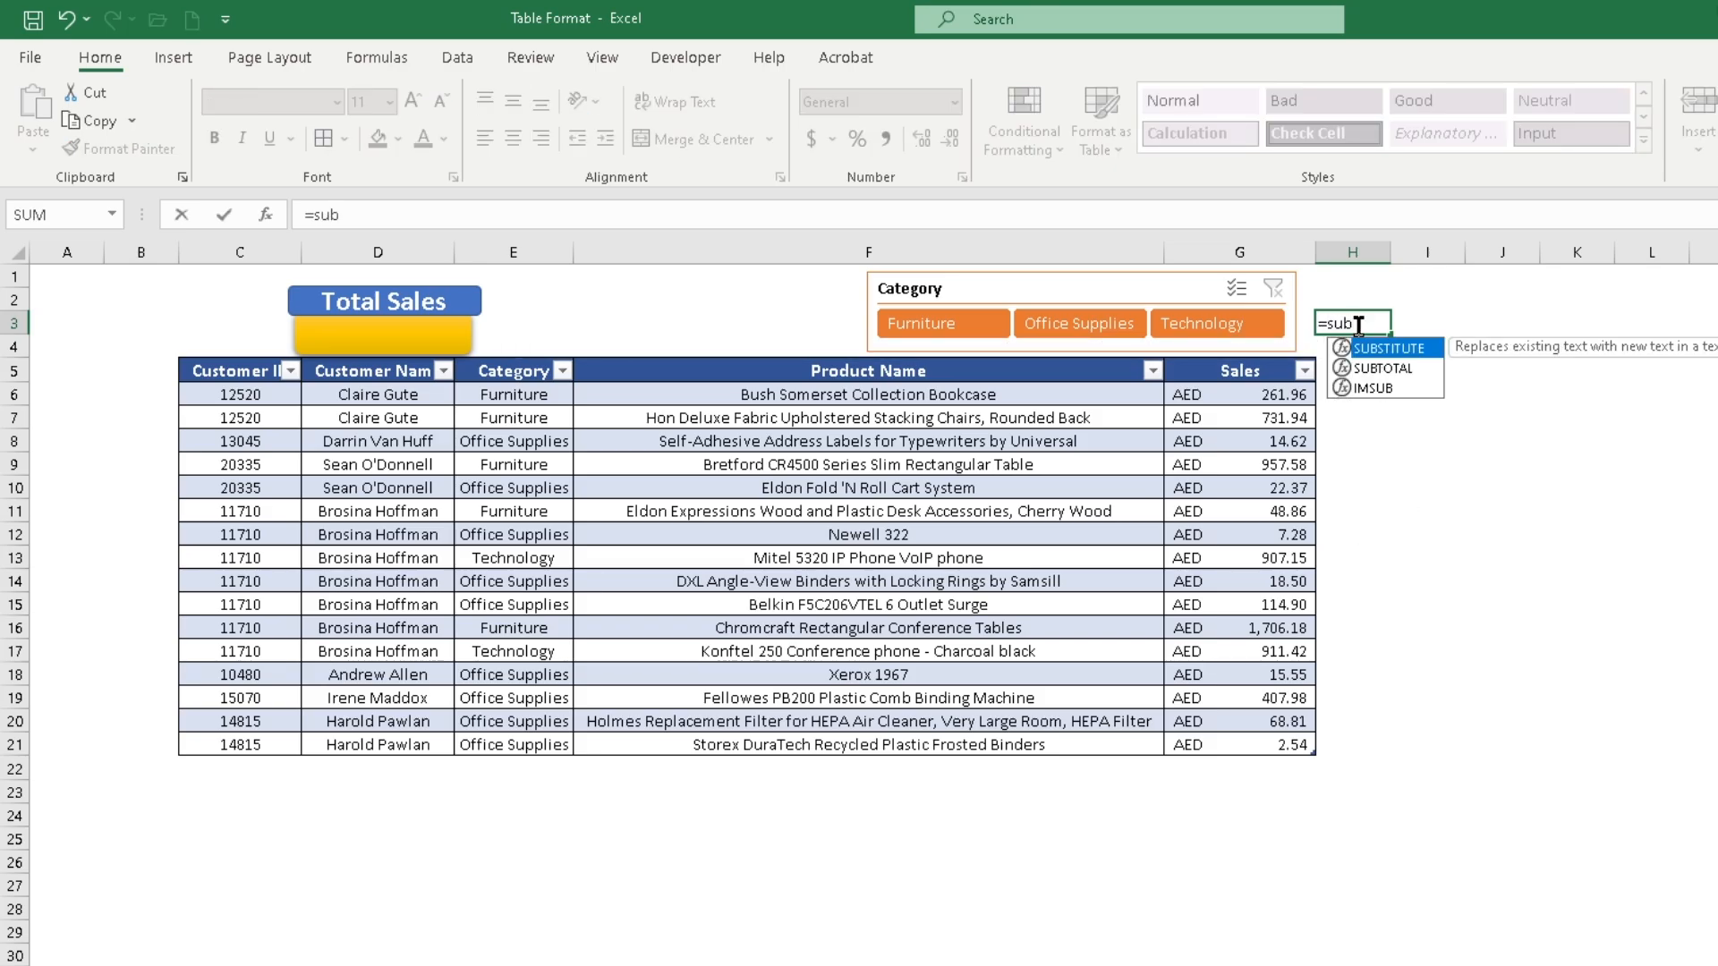
double_click(1383, 368)
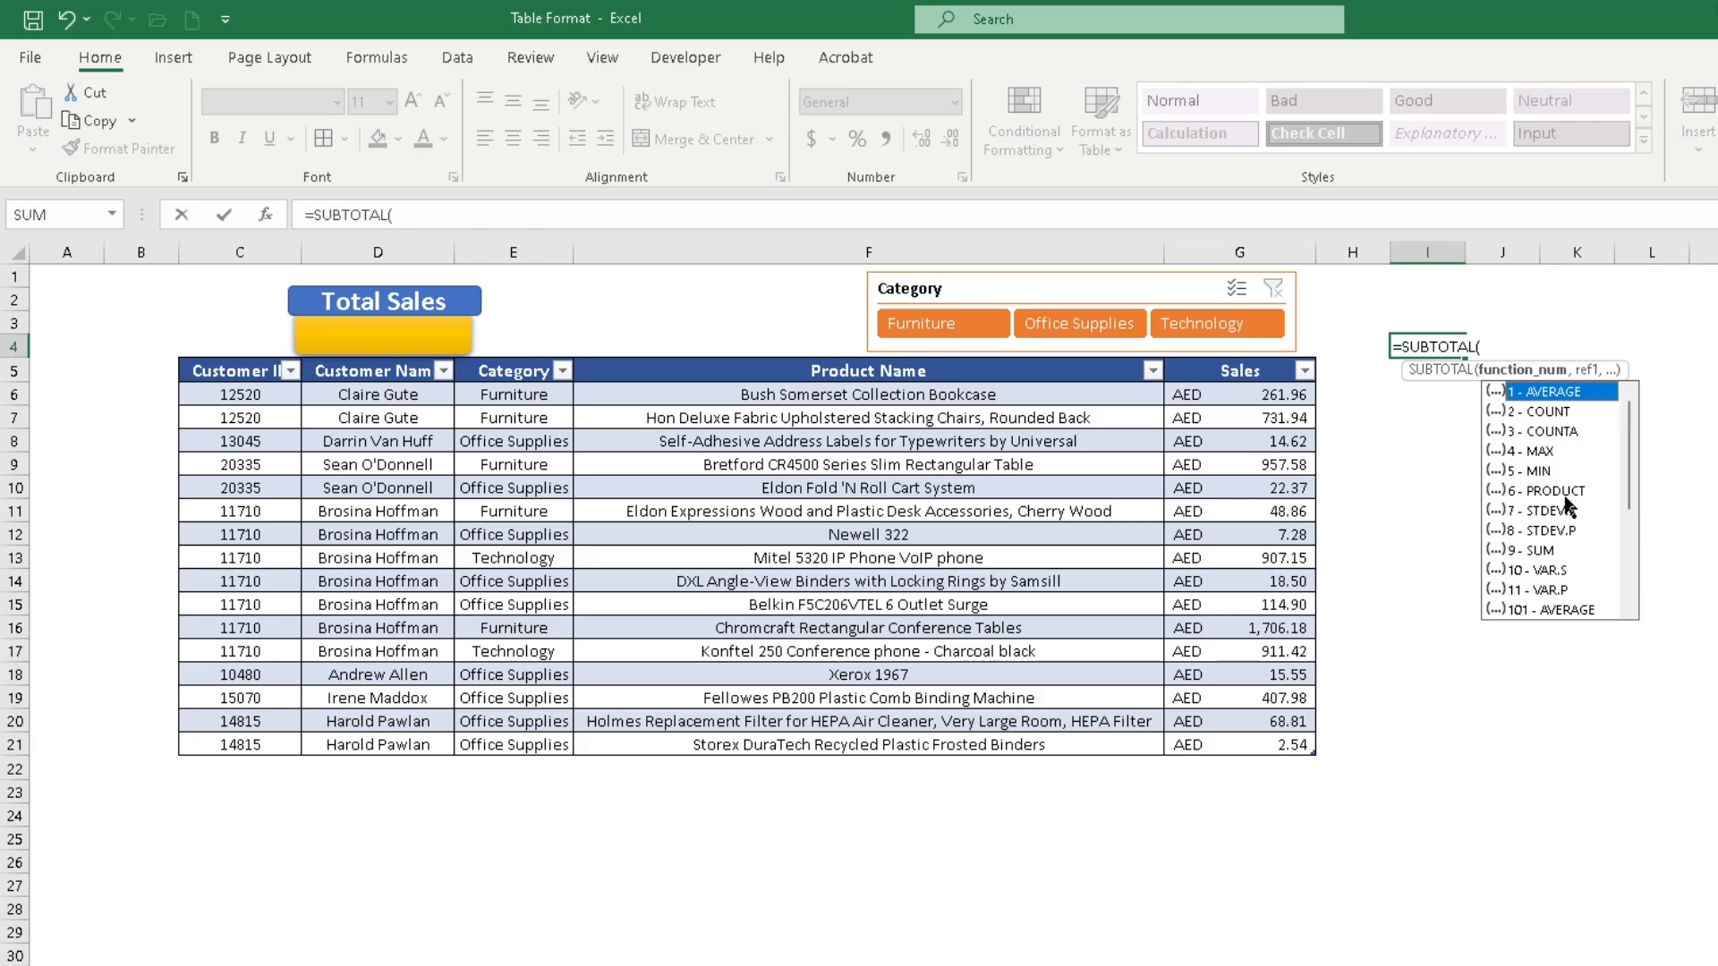
left_click_drag(1632, 501, 1639, 581)
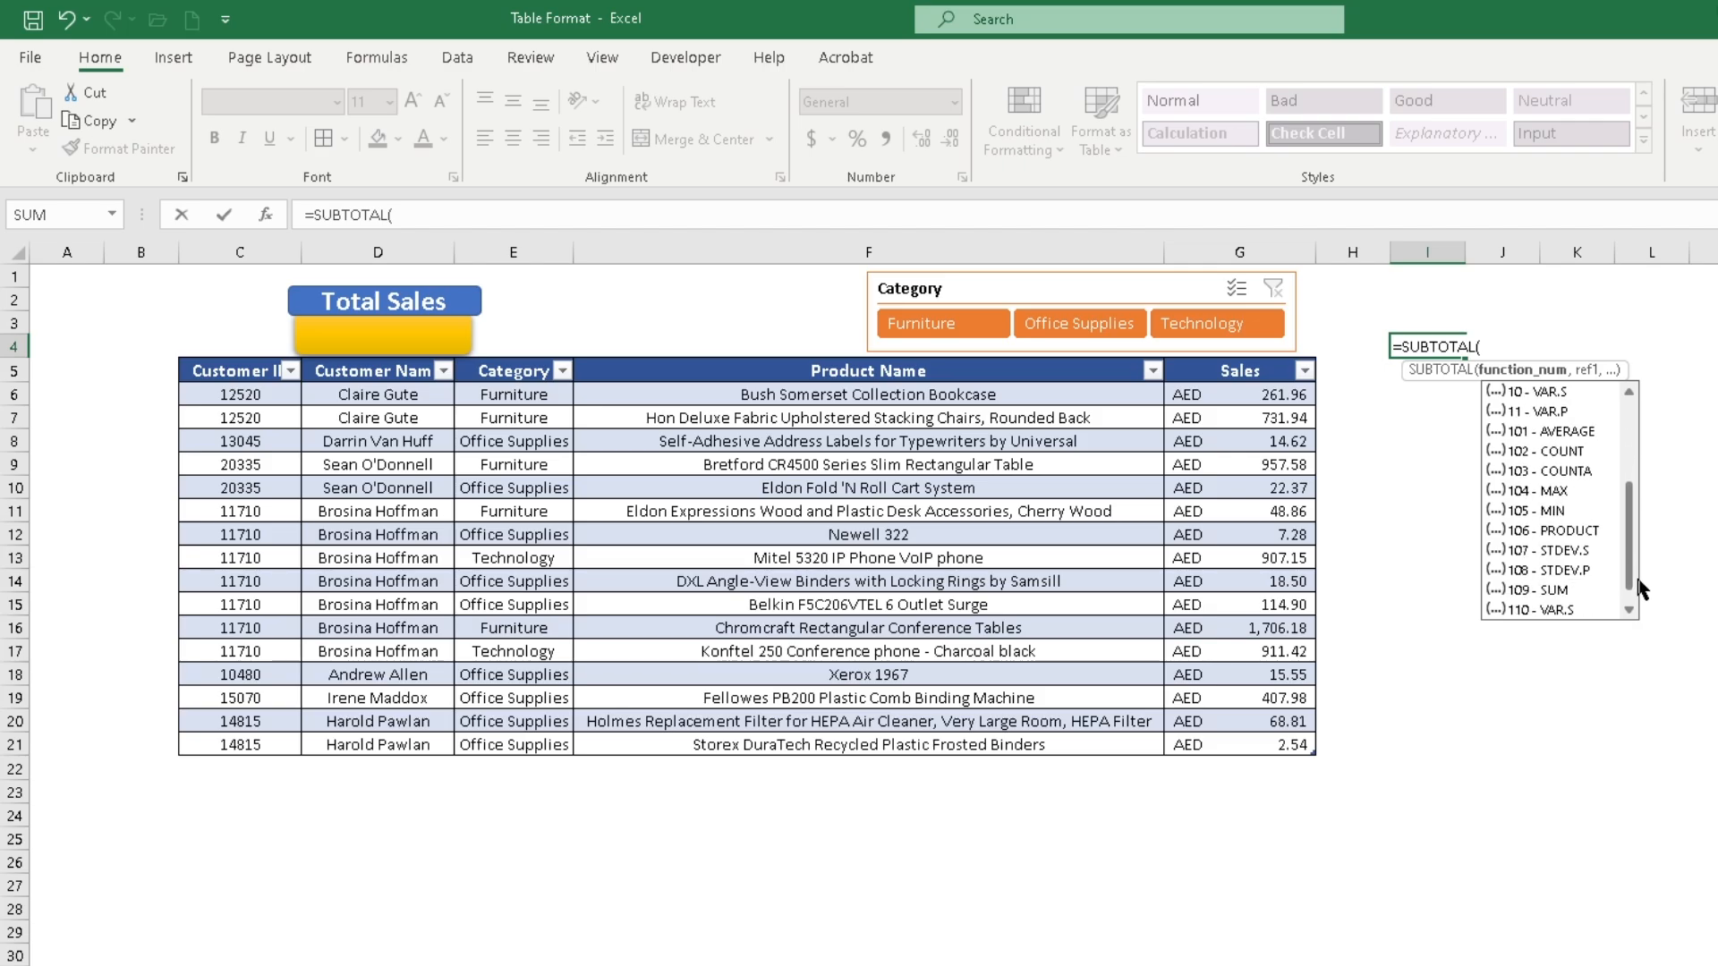
left_click(1539, 591)
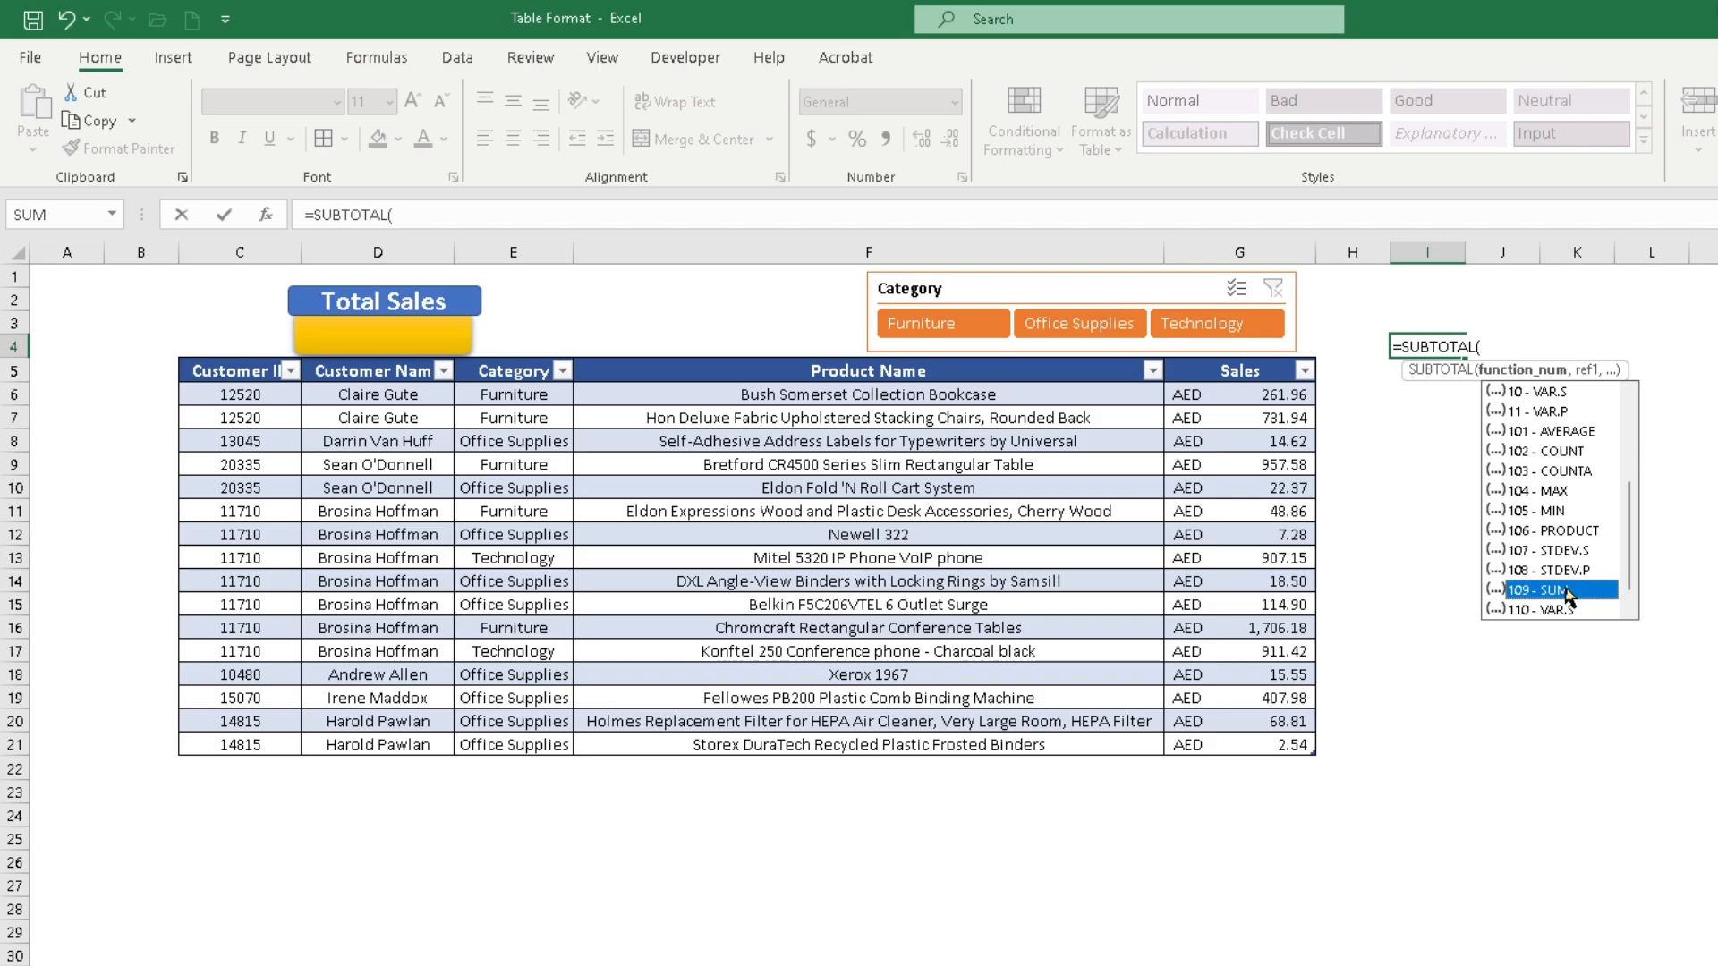
double_click(1566, 591)
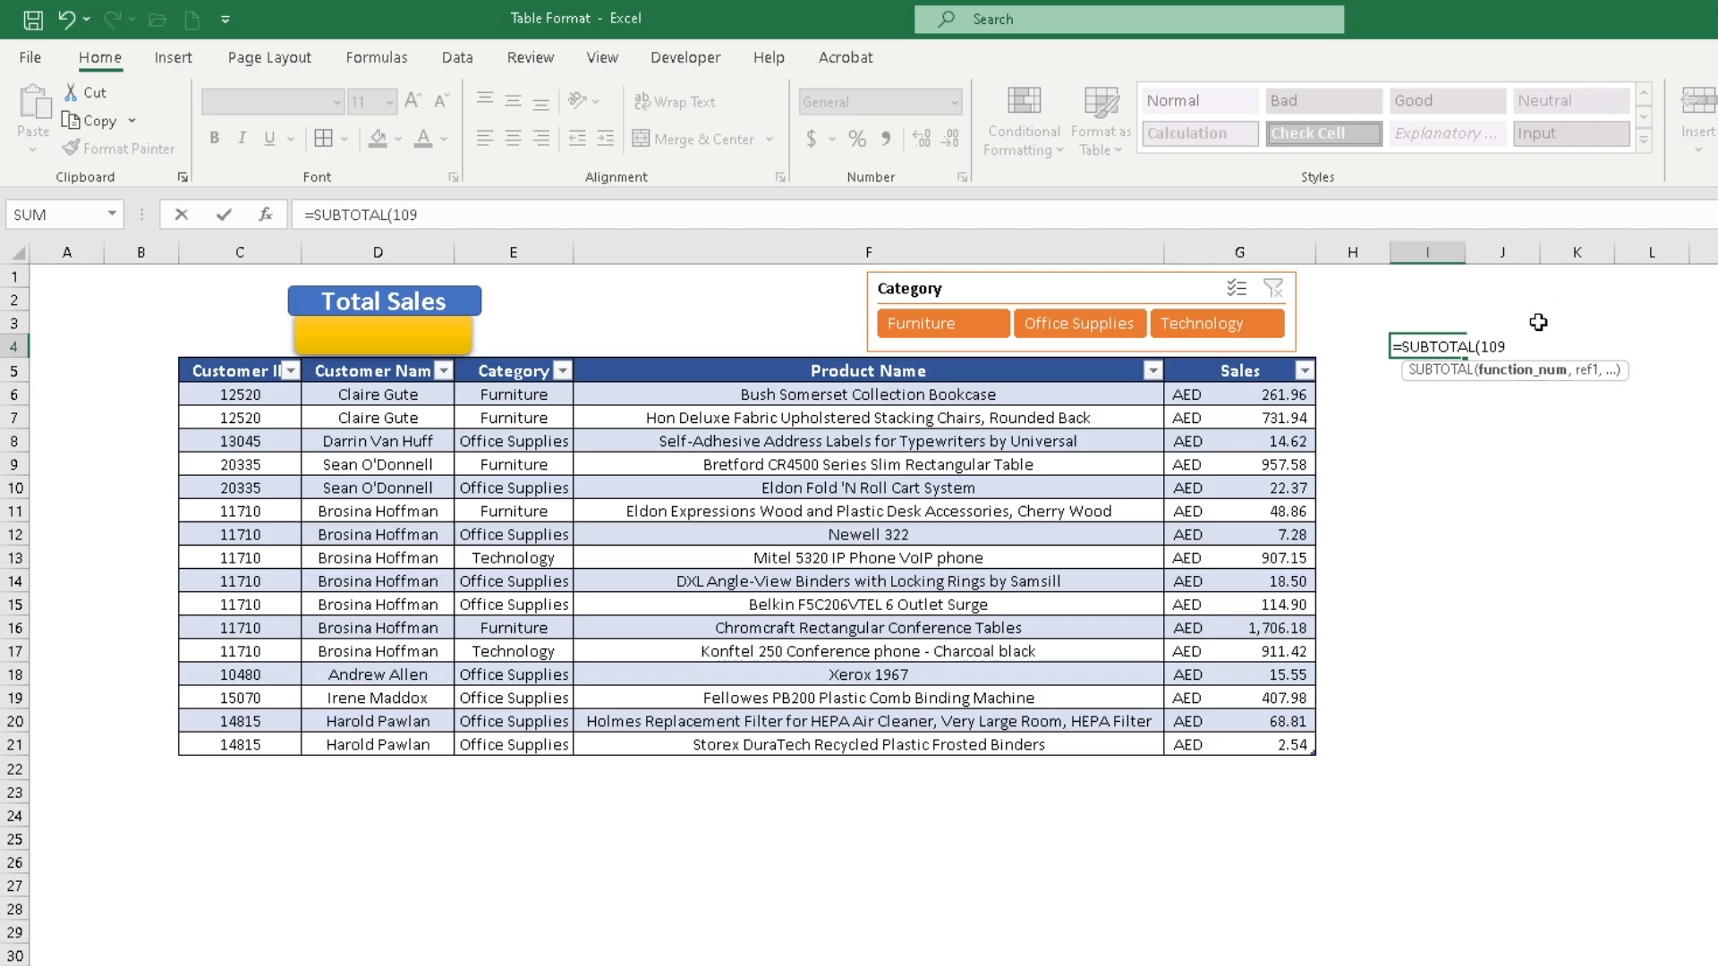
type(",")
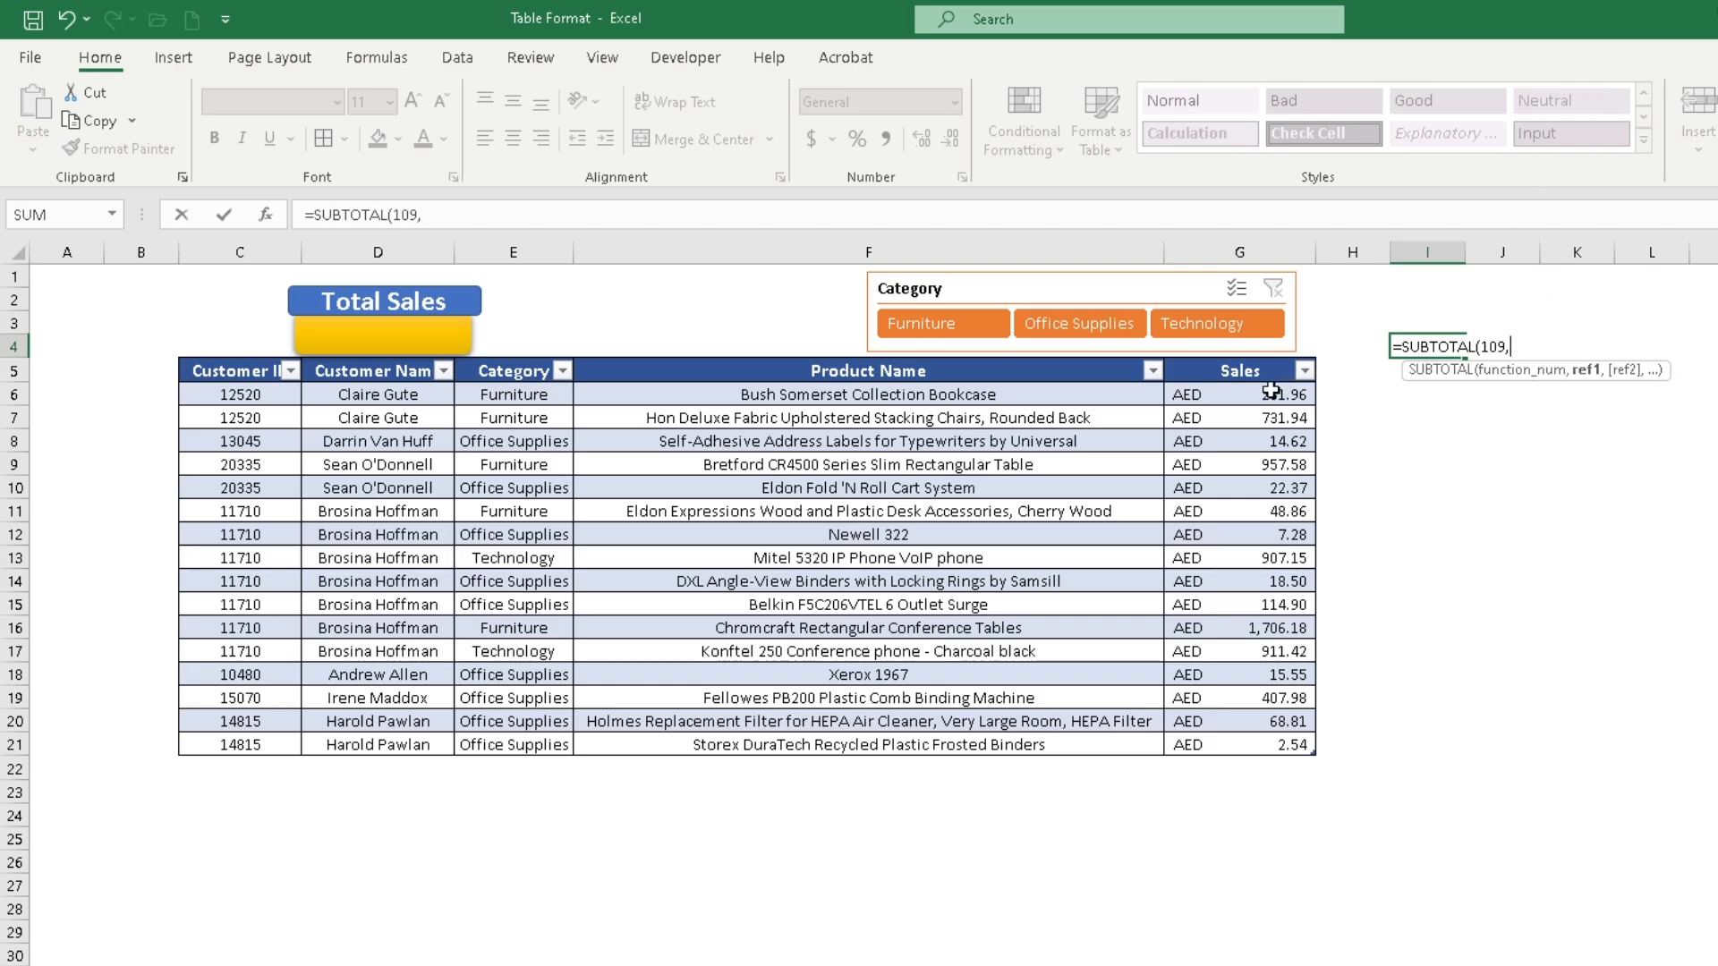
left_click_drag(1270, 394, 1260, 746)
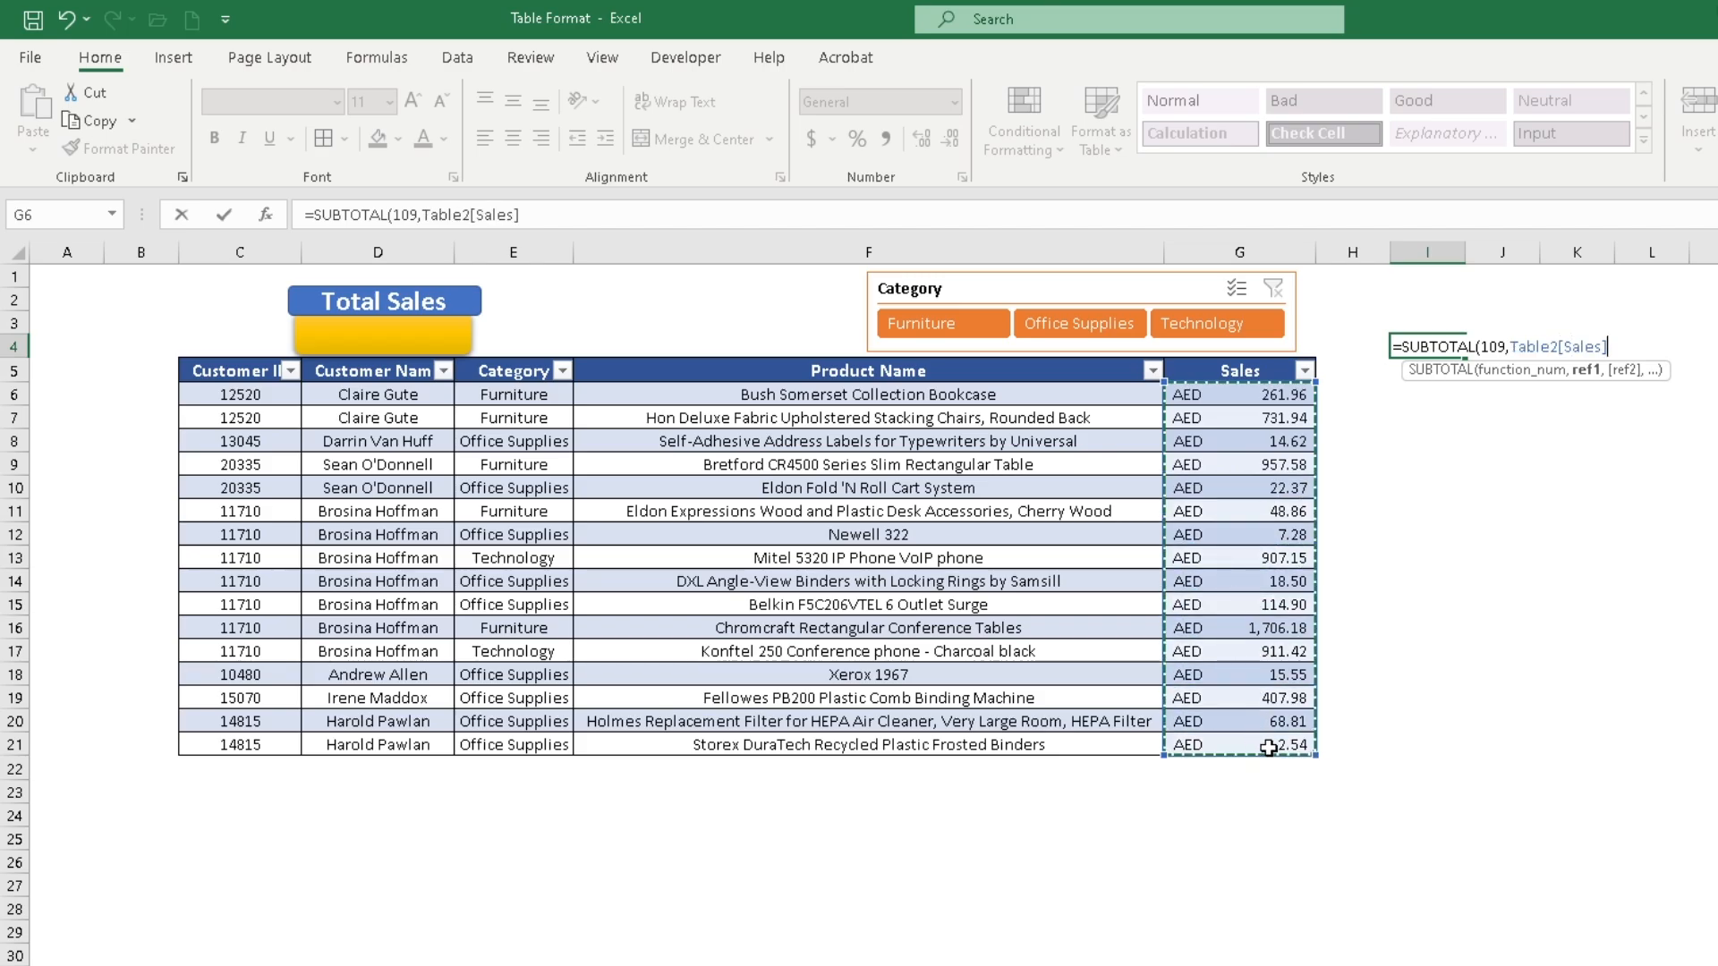
type(")")
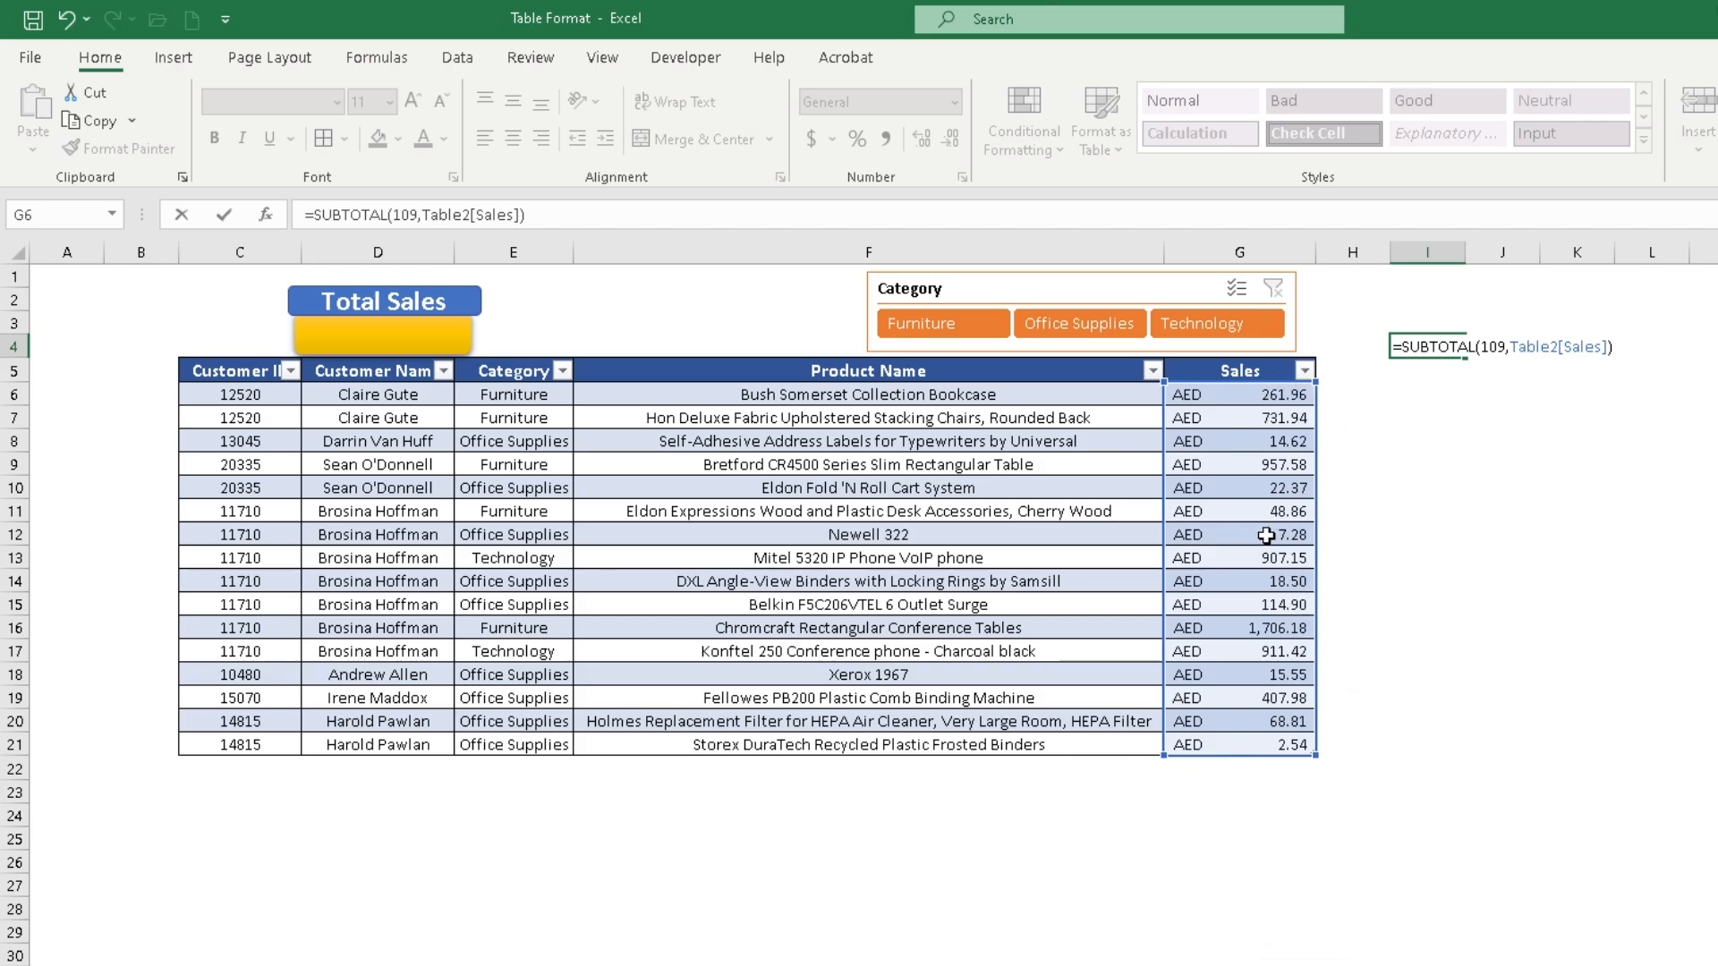
key("Return")
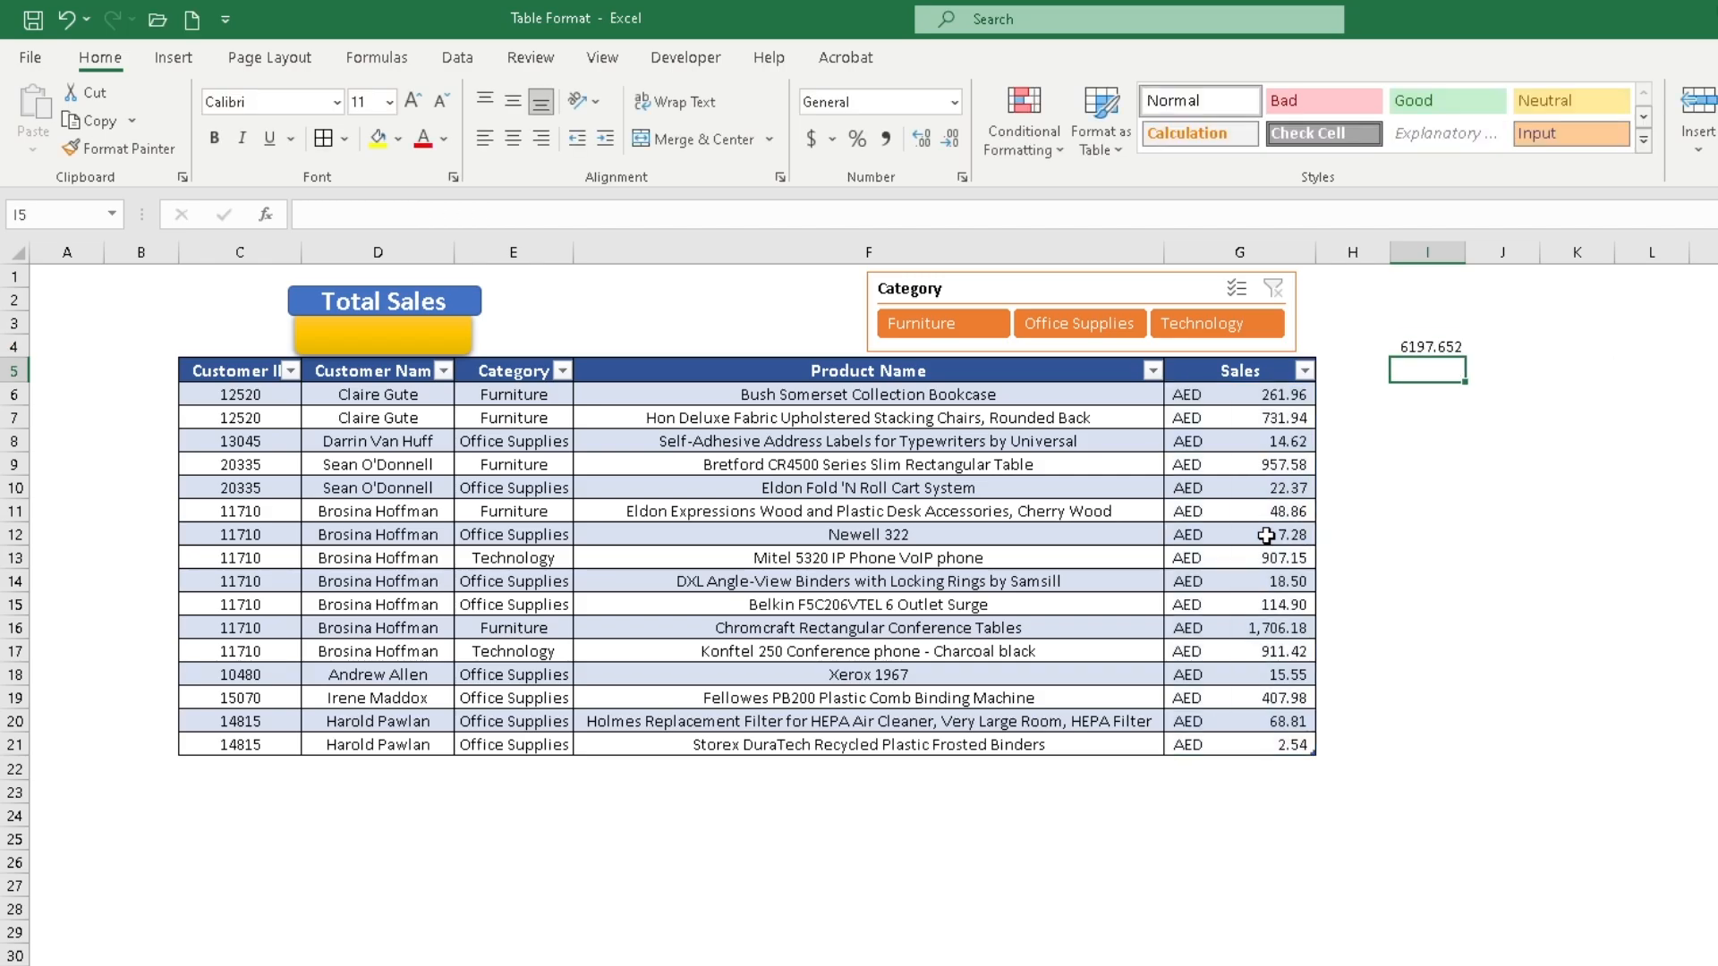
left_click(1436, 351)
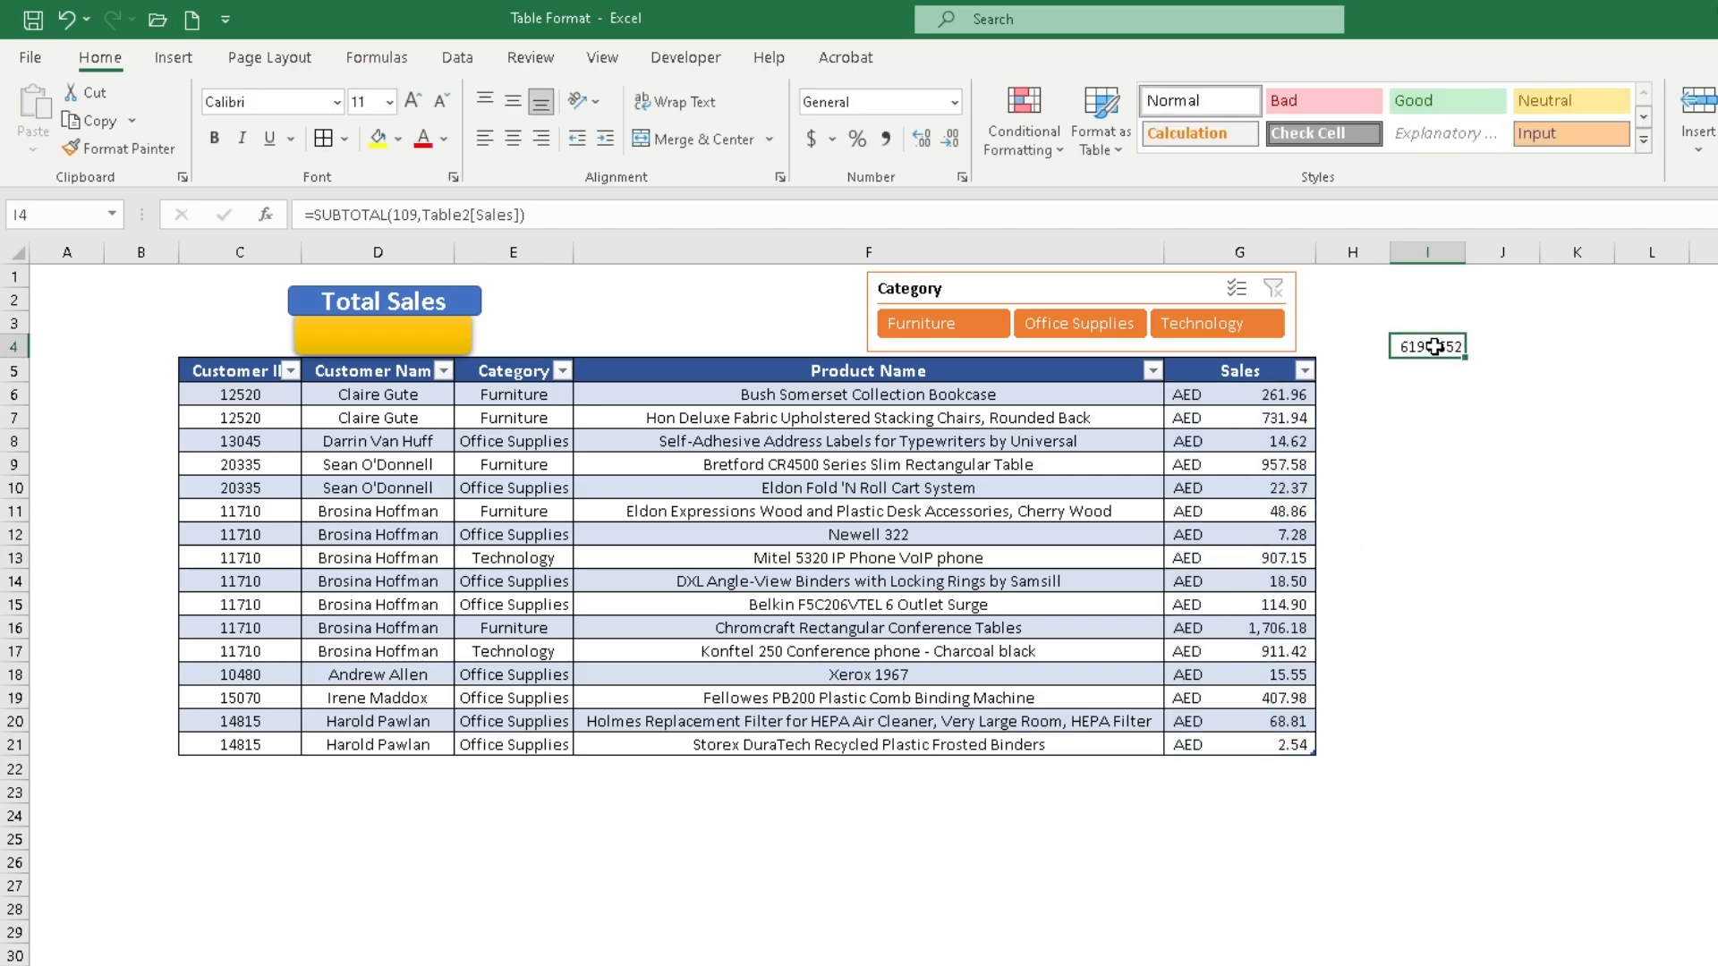
left_click(367, 337)
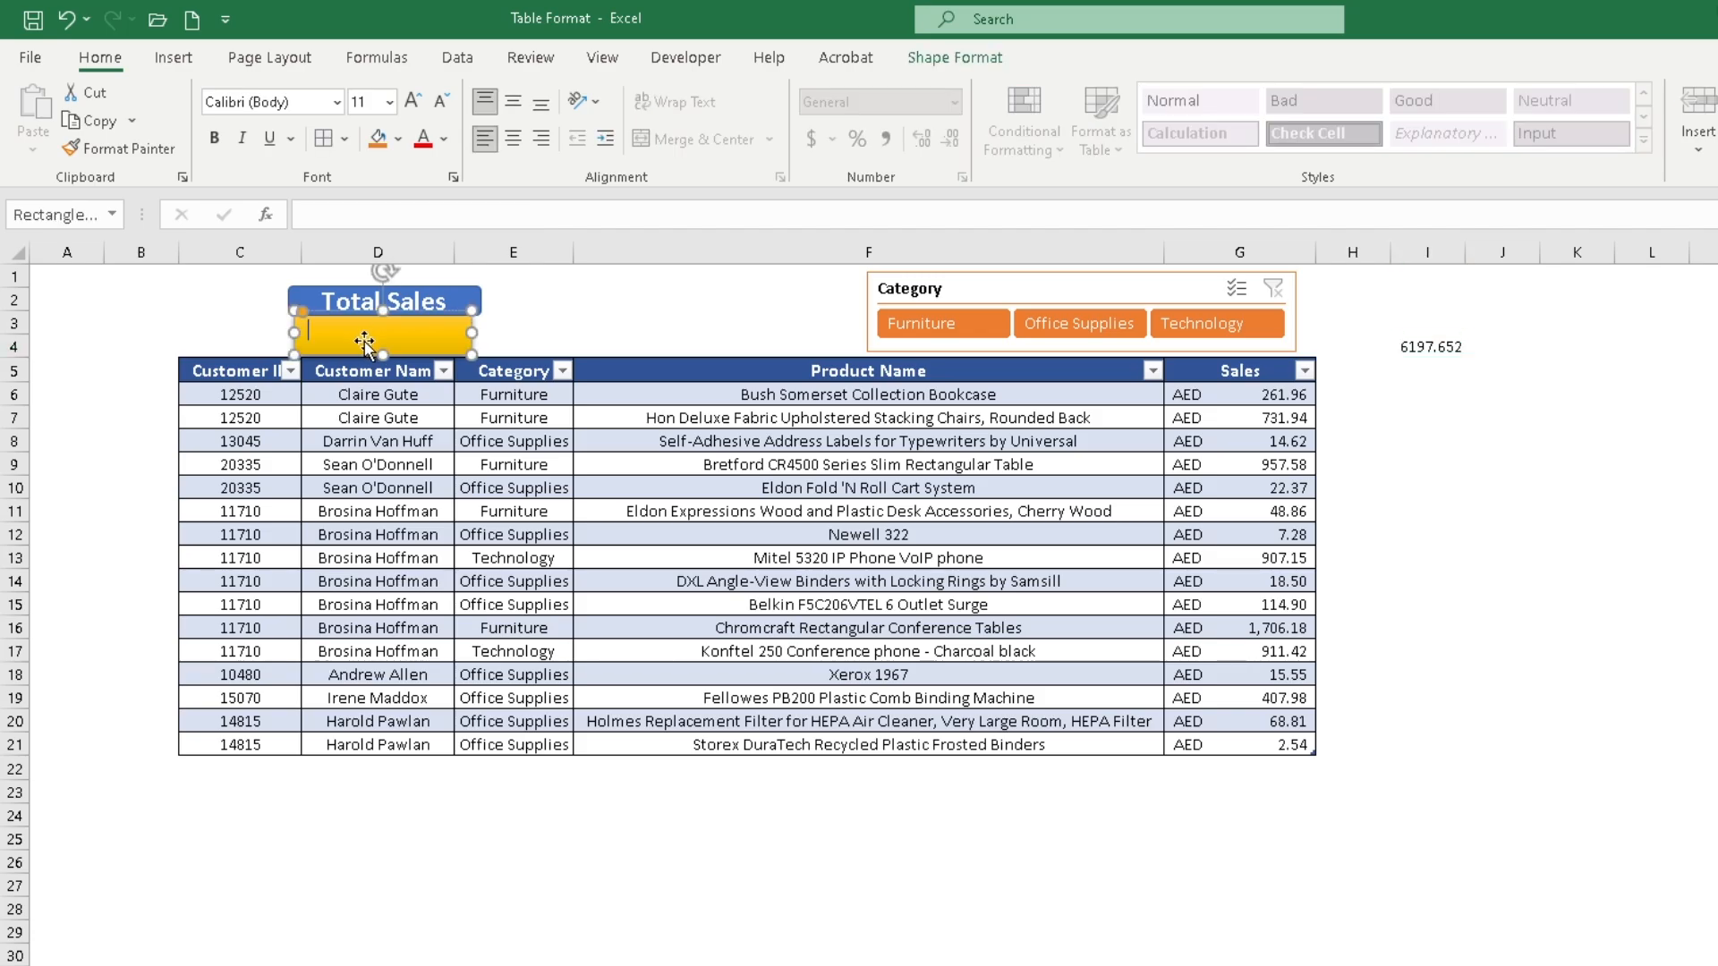
type("=")
left_click(1420, 349)
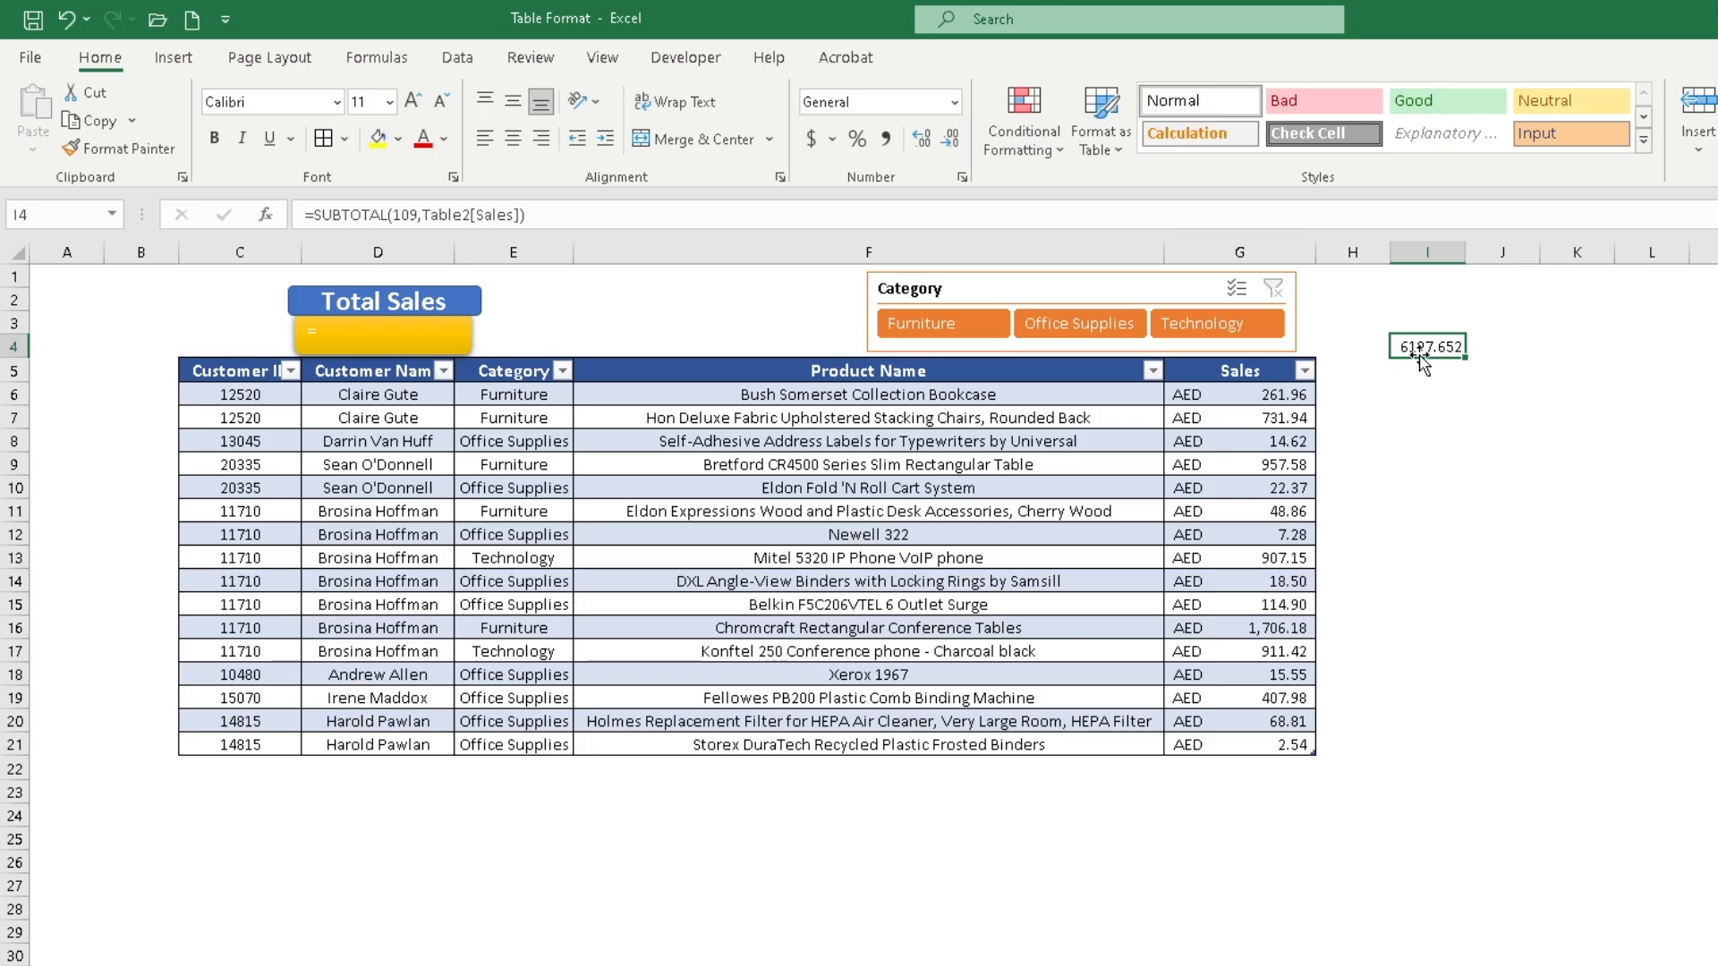
key("Down")
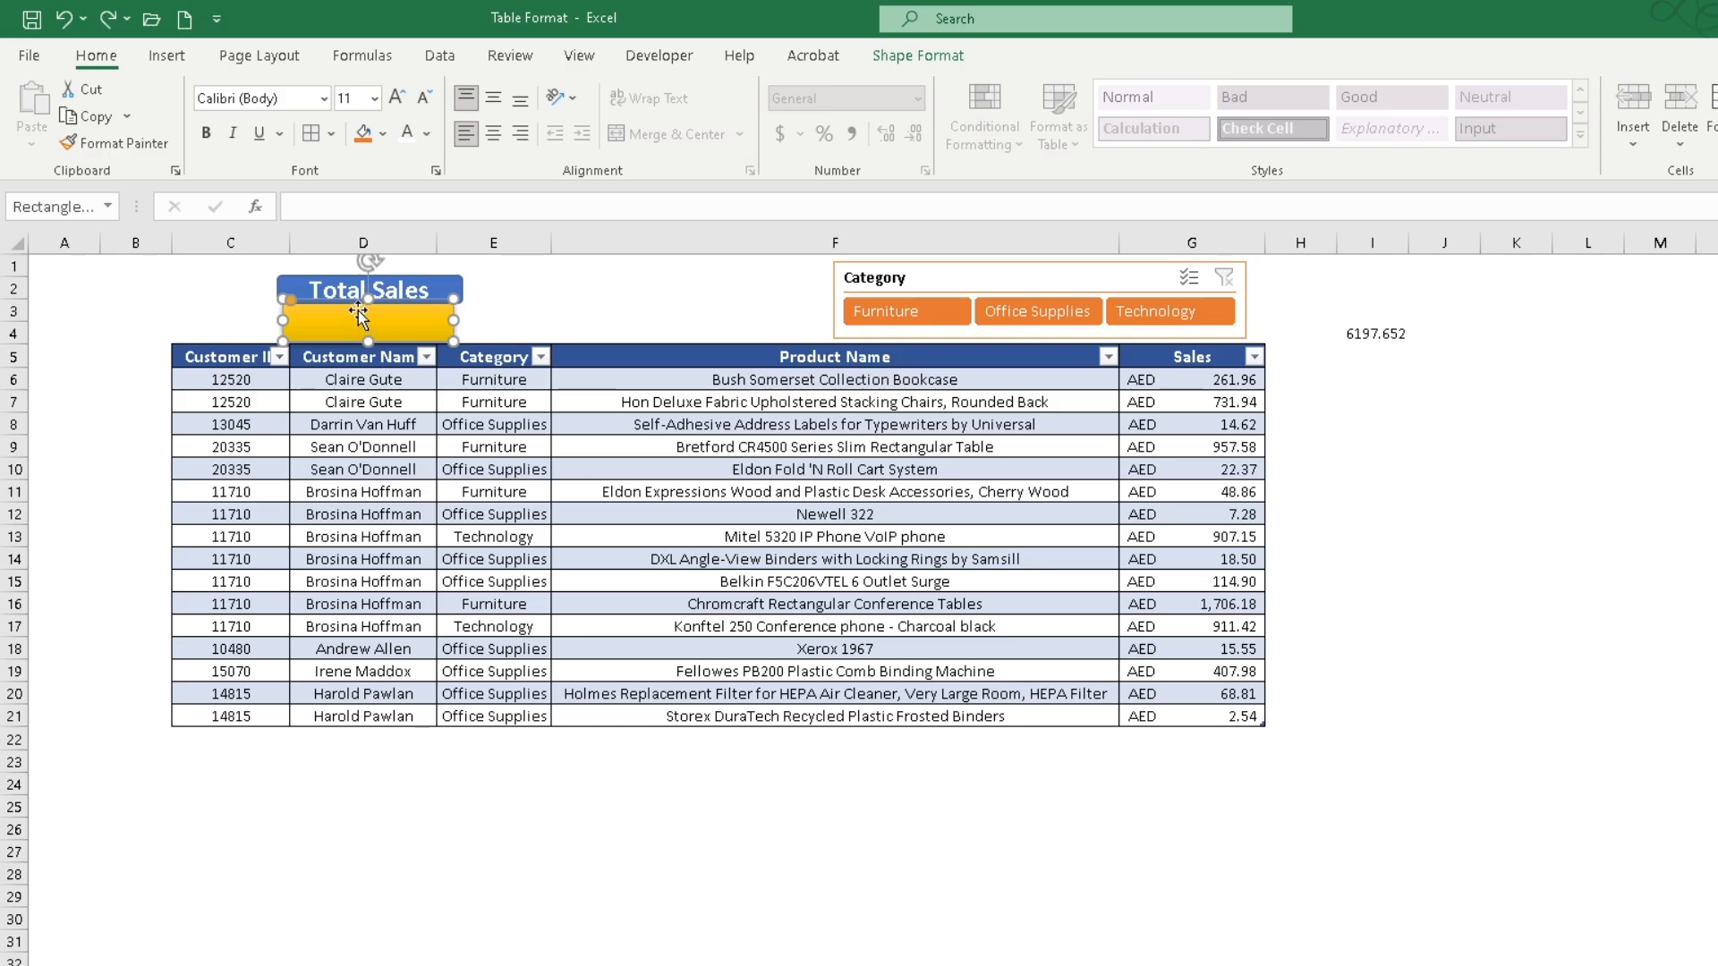
Link the gold rectangle's text to the subtotal cell with the formula =$I$4.
left_click(342, 206)
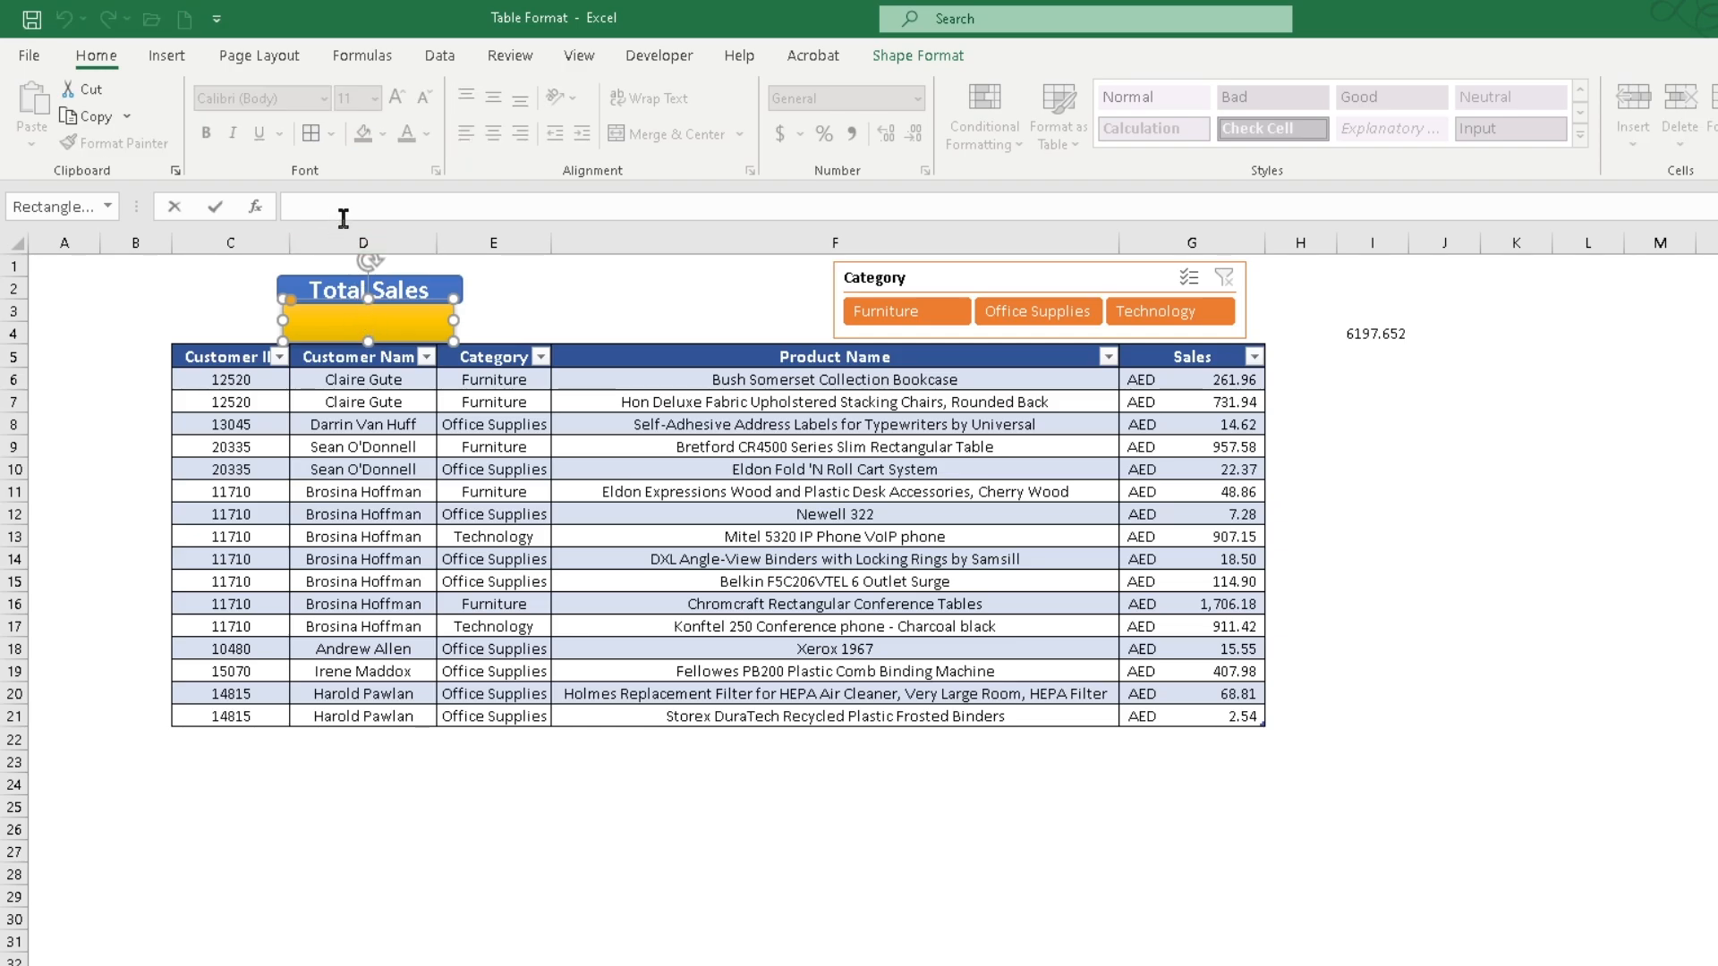
type("=")
left_click(1381, 334)
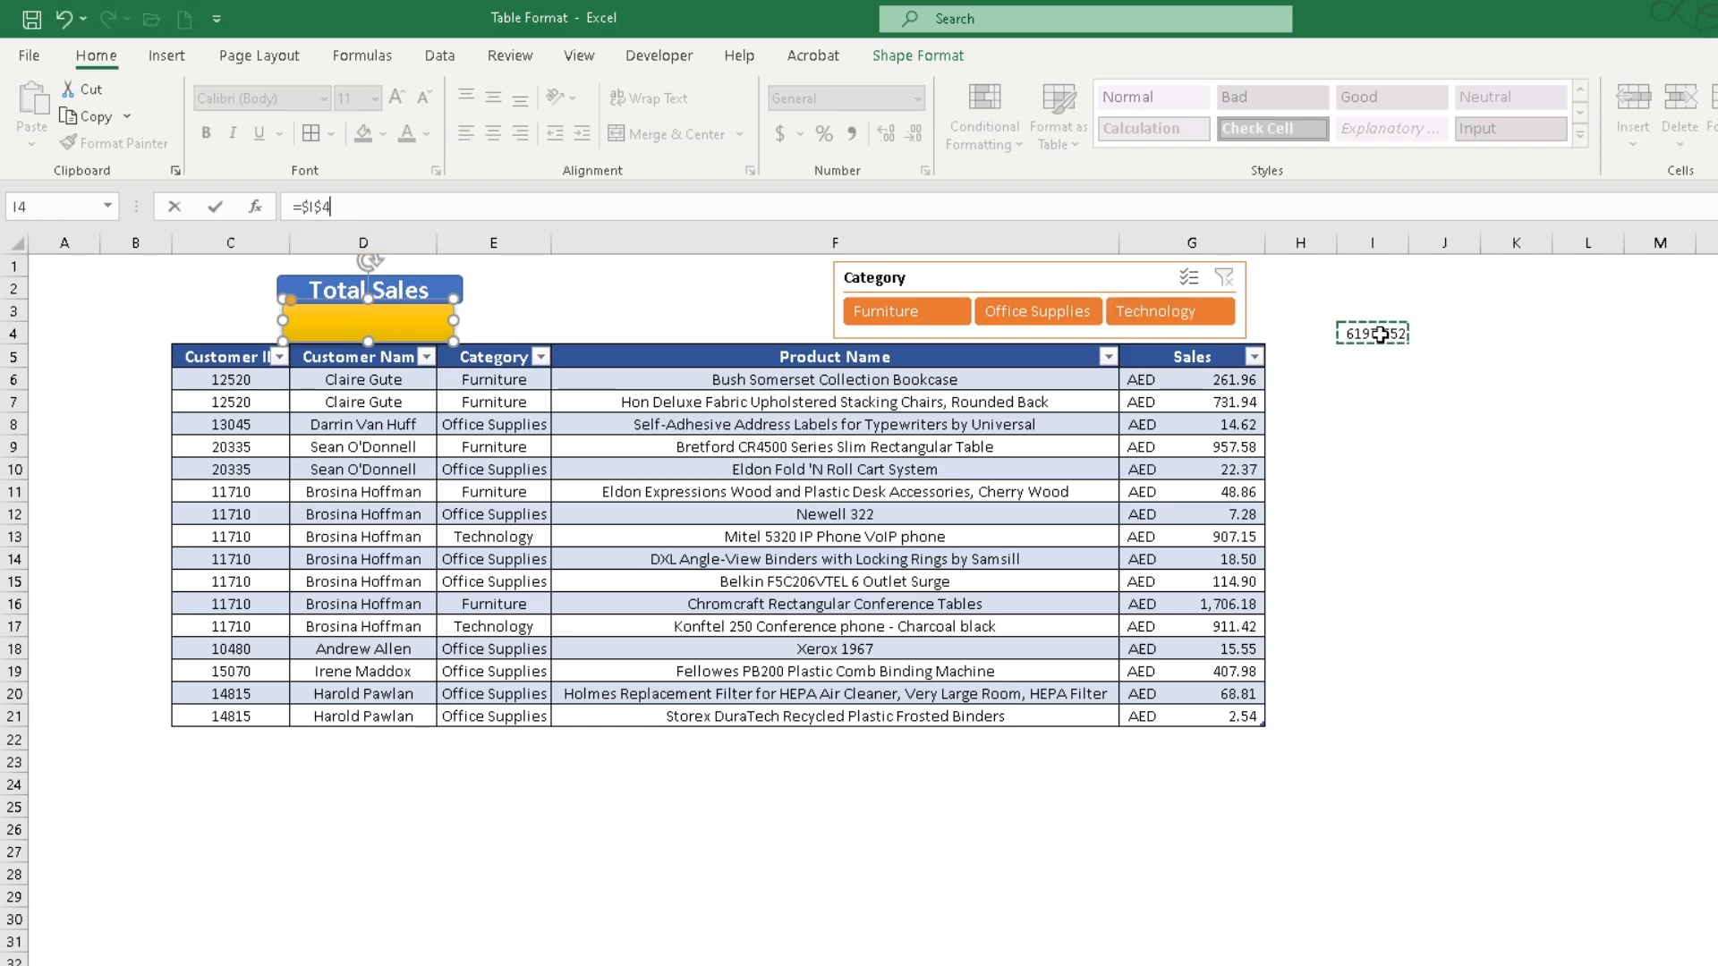
key("Return")
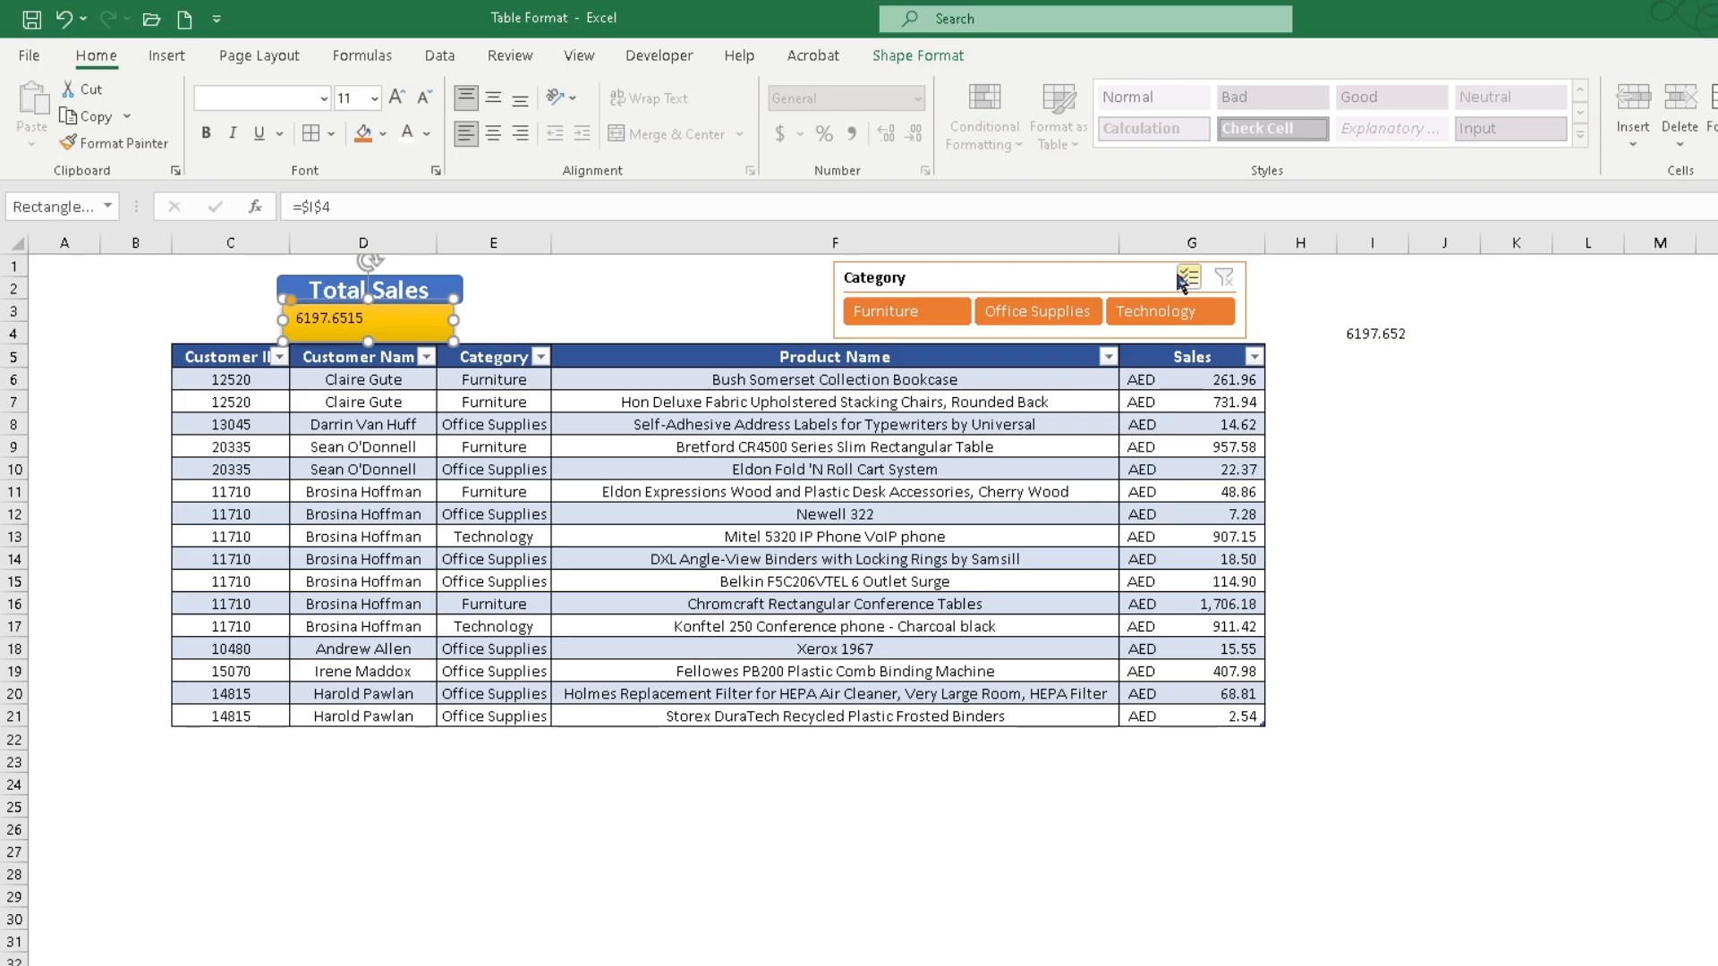
Format the gold rectangle's linked value as white, bold, size 18 text, centred both horizontally and vertically.
left_click(605, 313)
left_click(418, 339)
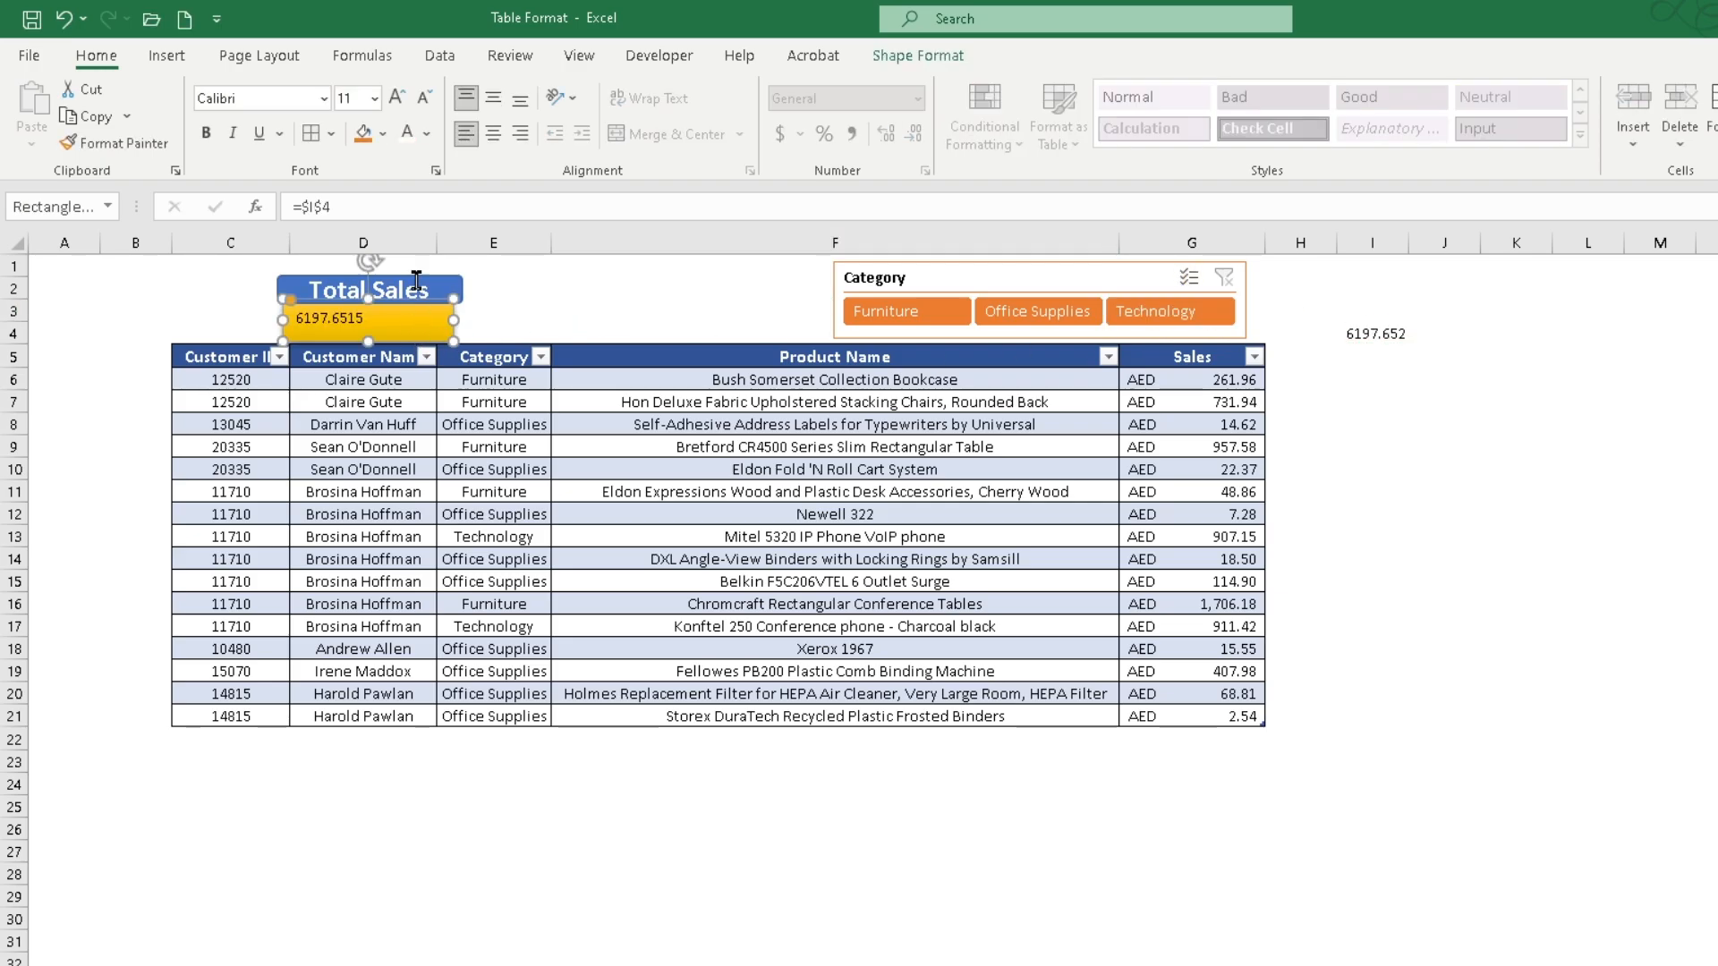
left_click(412, 136)
left_click(427, 136)
left_click(403, 96)
left_click(403, 97)
left_click(206, 134)
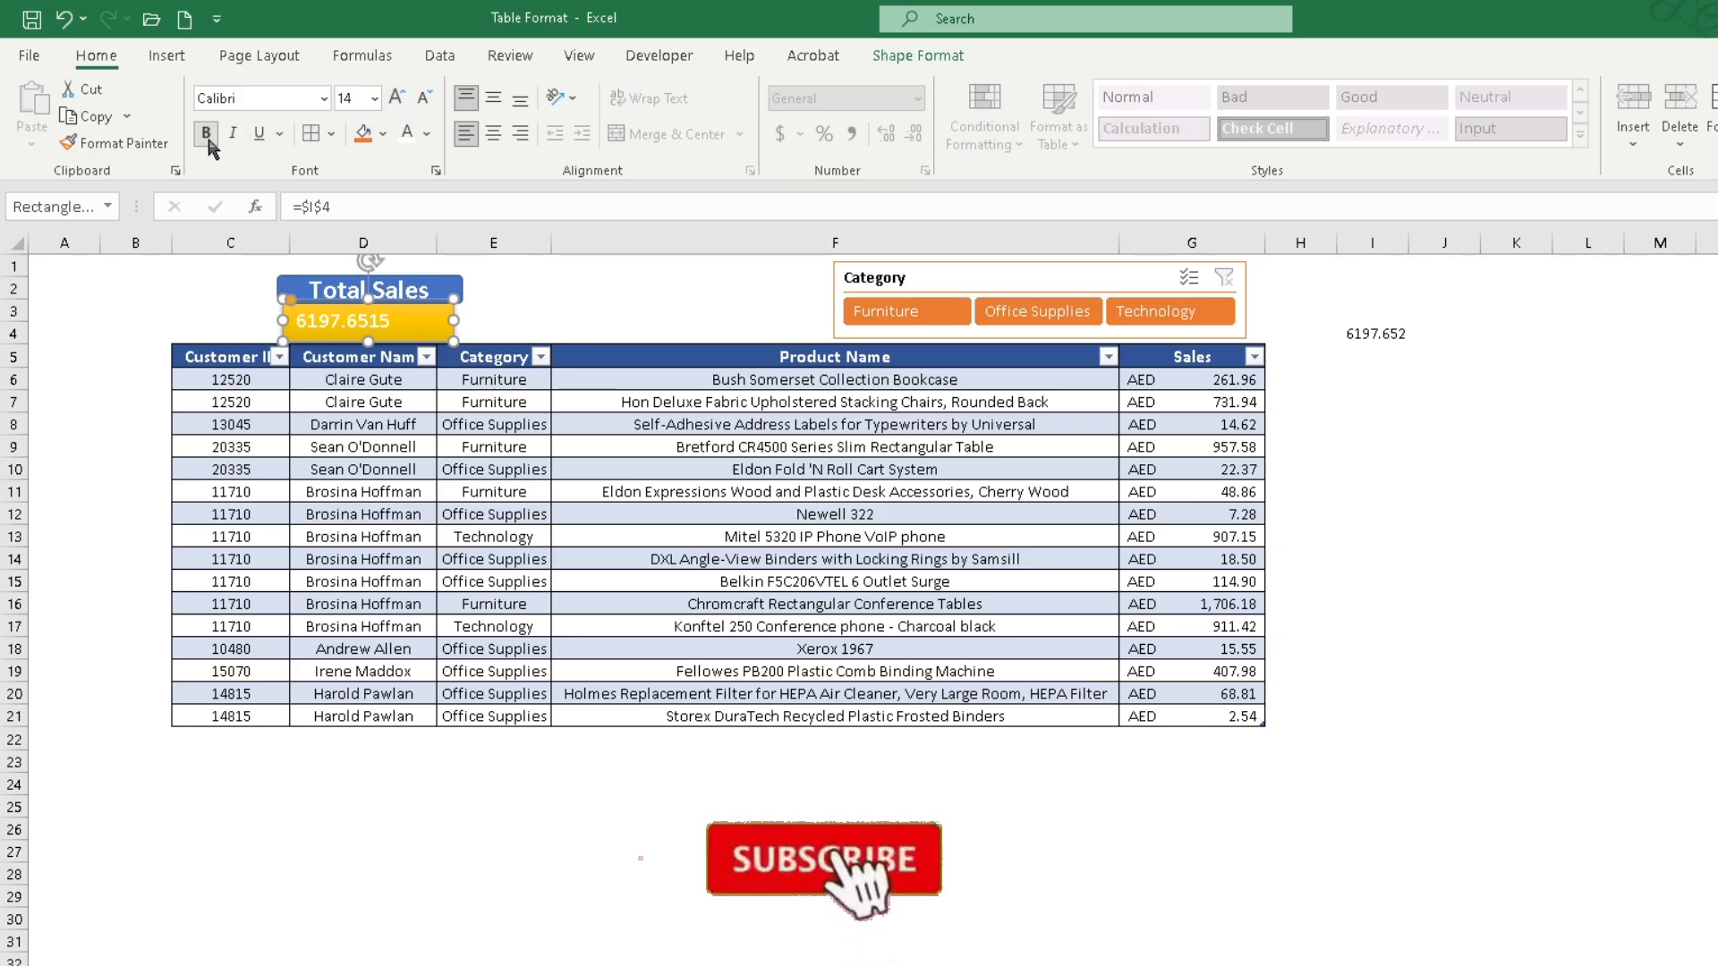
left_click(493, 133)
left_click(493, 97)
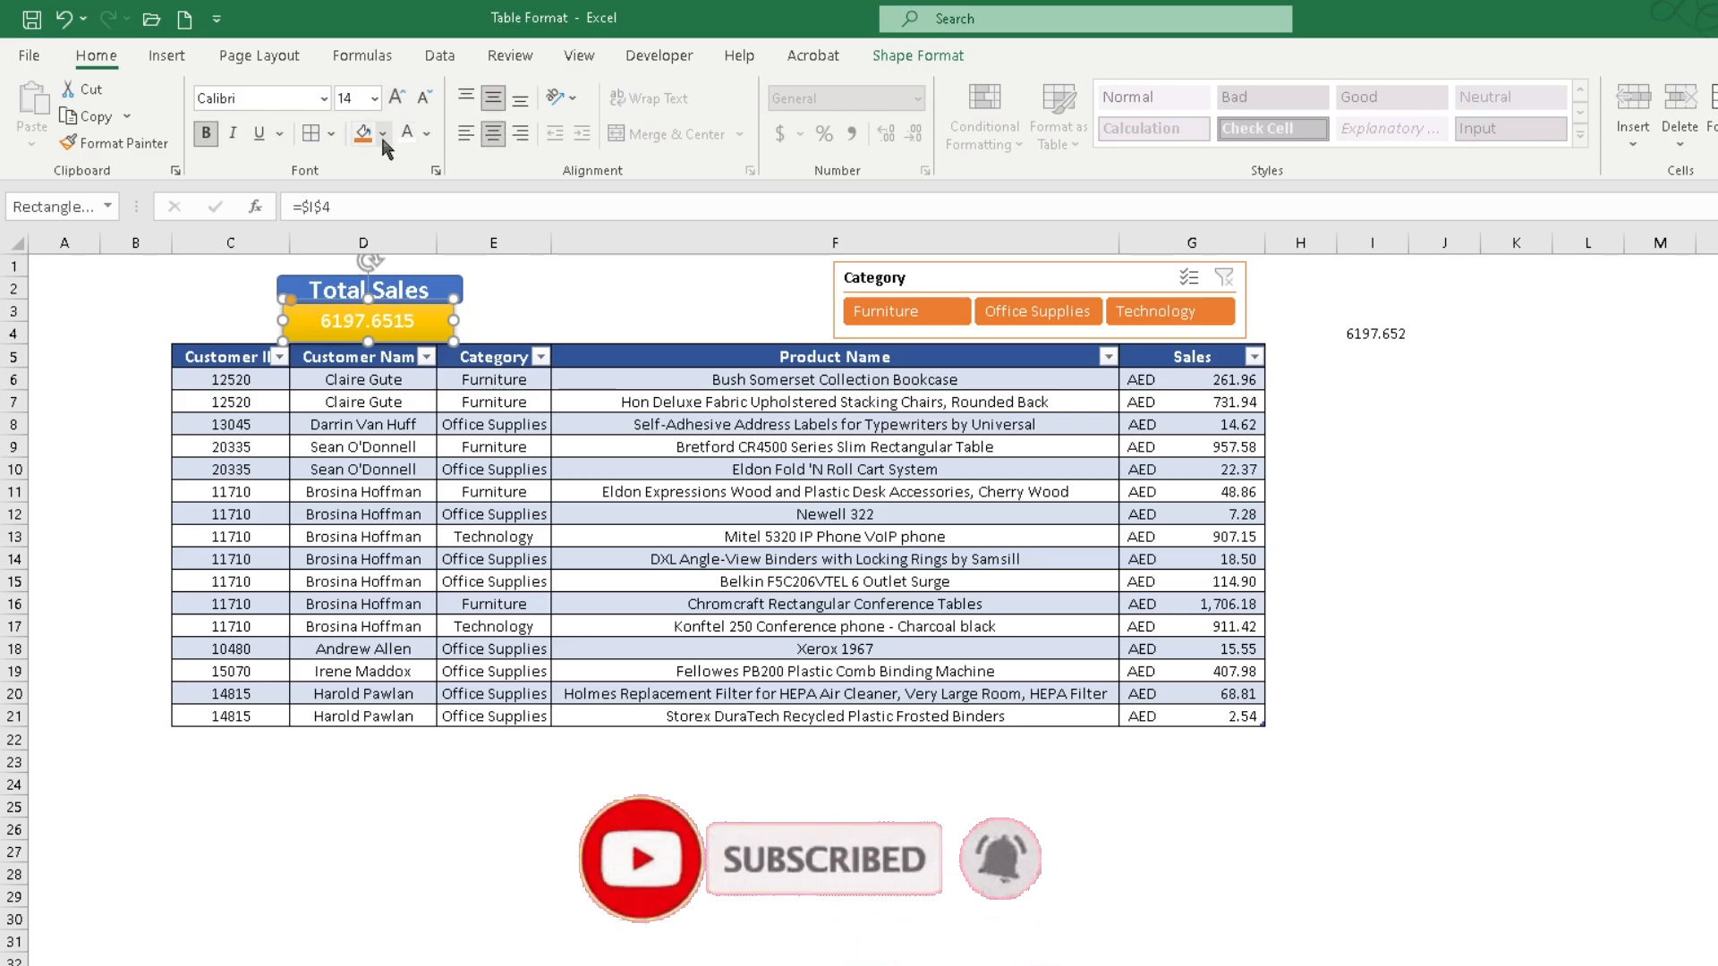
left_click(396, 97)
left_click(396, 96)
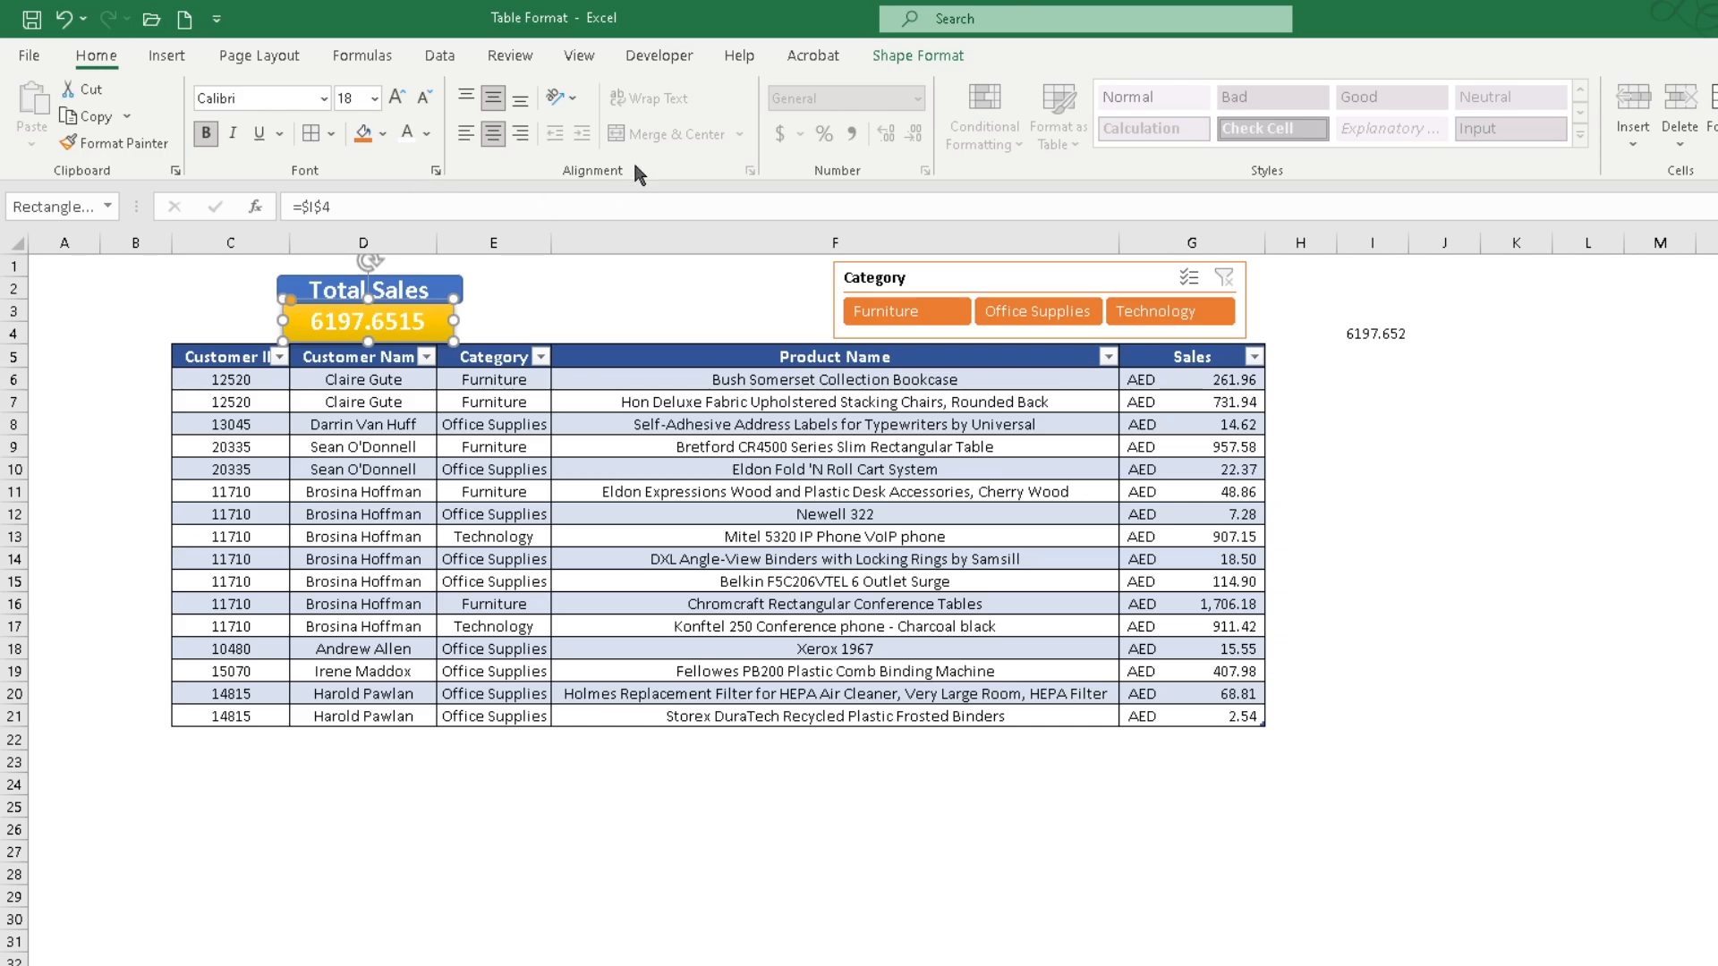
Reduce the subtotal in cell I4 to one decimal place.
left_click(530, 327)
left_click(361, 329)
left_click(1372, 336)
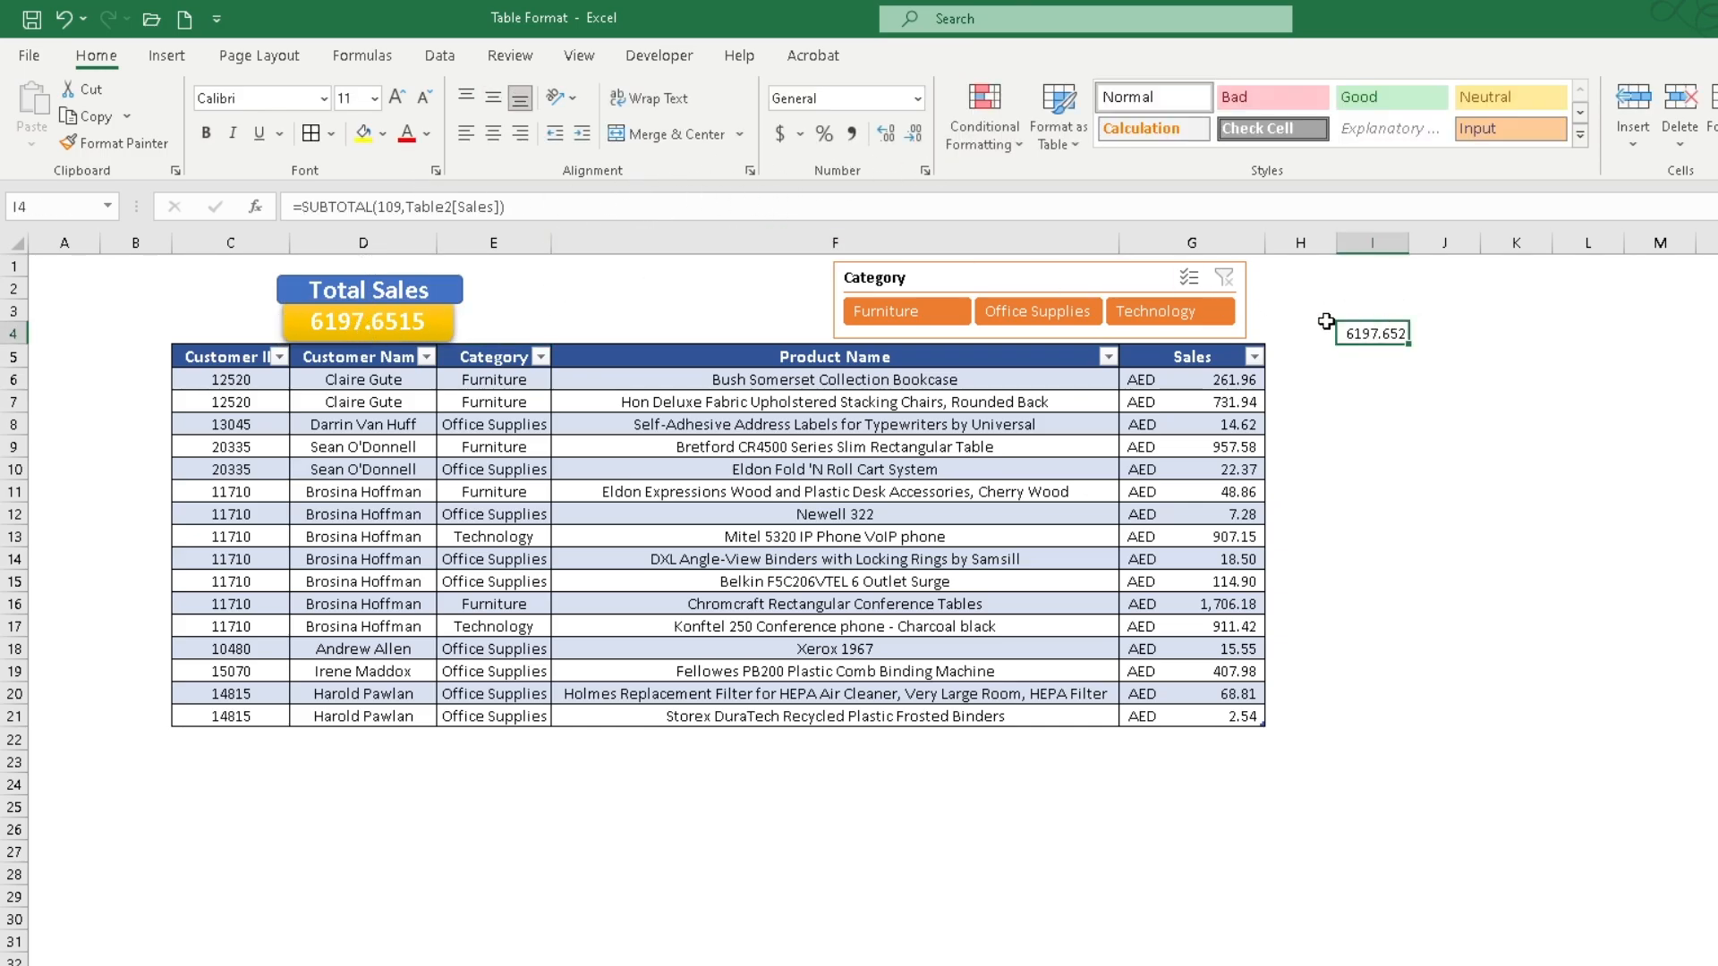
left_click(886, 139)
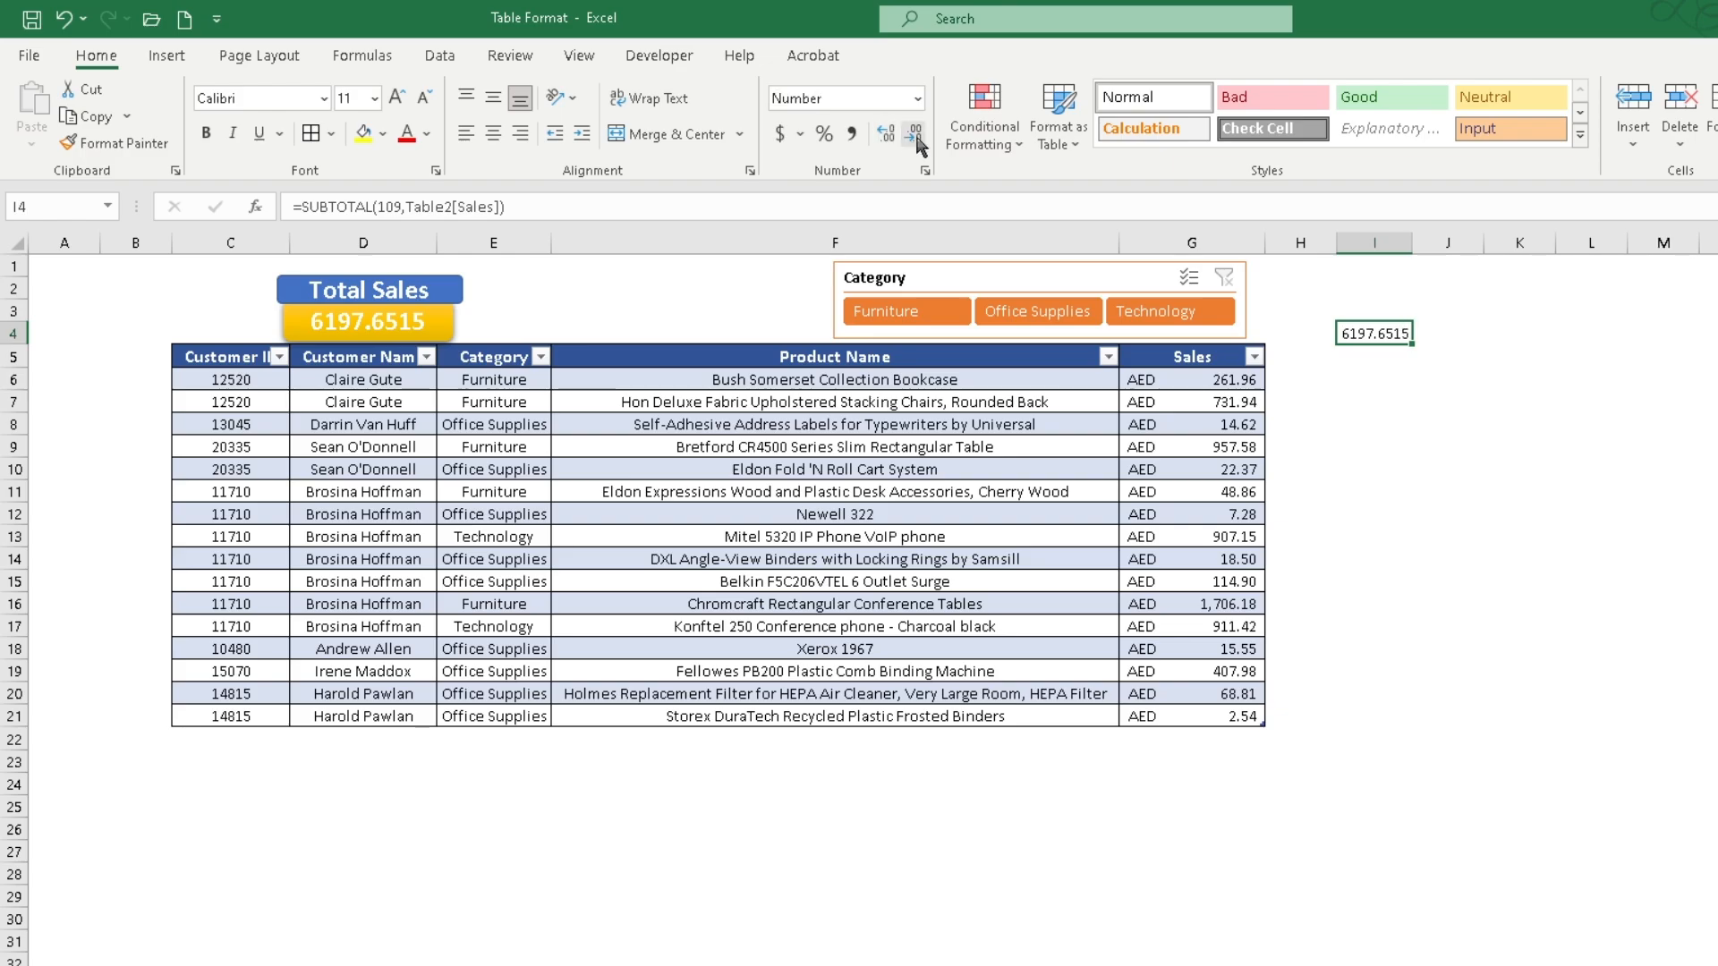
left_click(917, 138)
left_click(917, 138)
left_click(917, 138)
left_click(1308, 512)
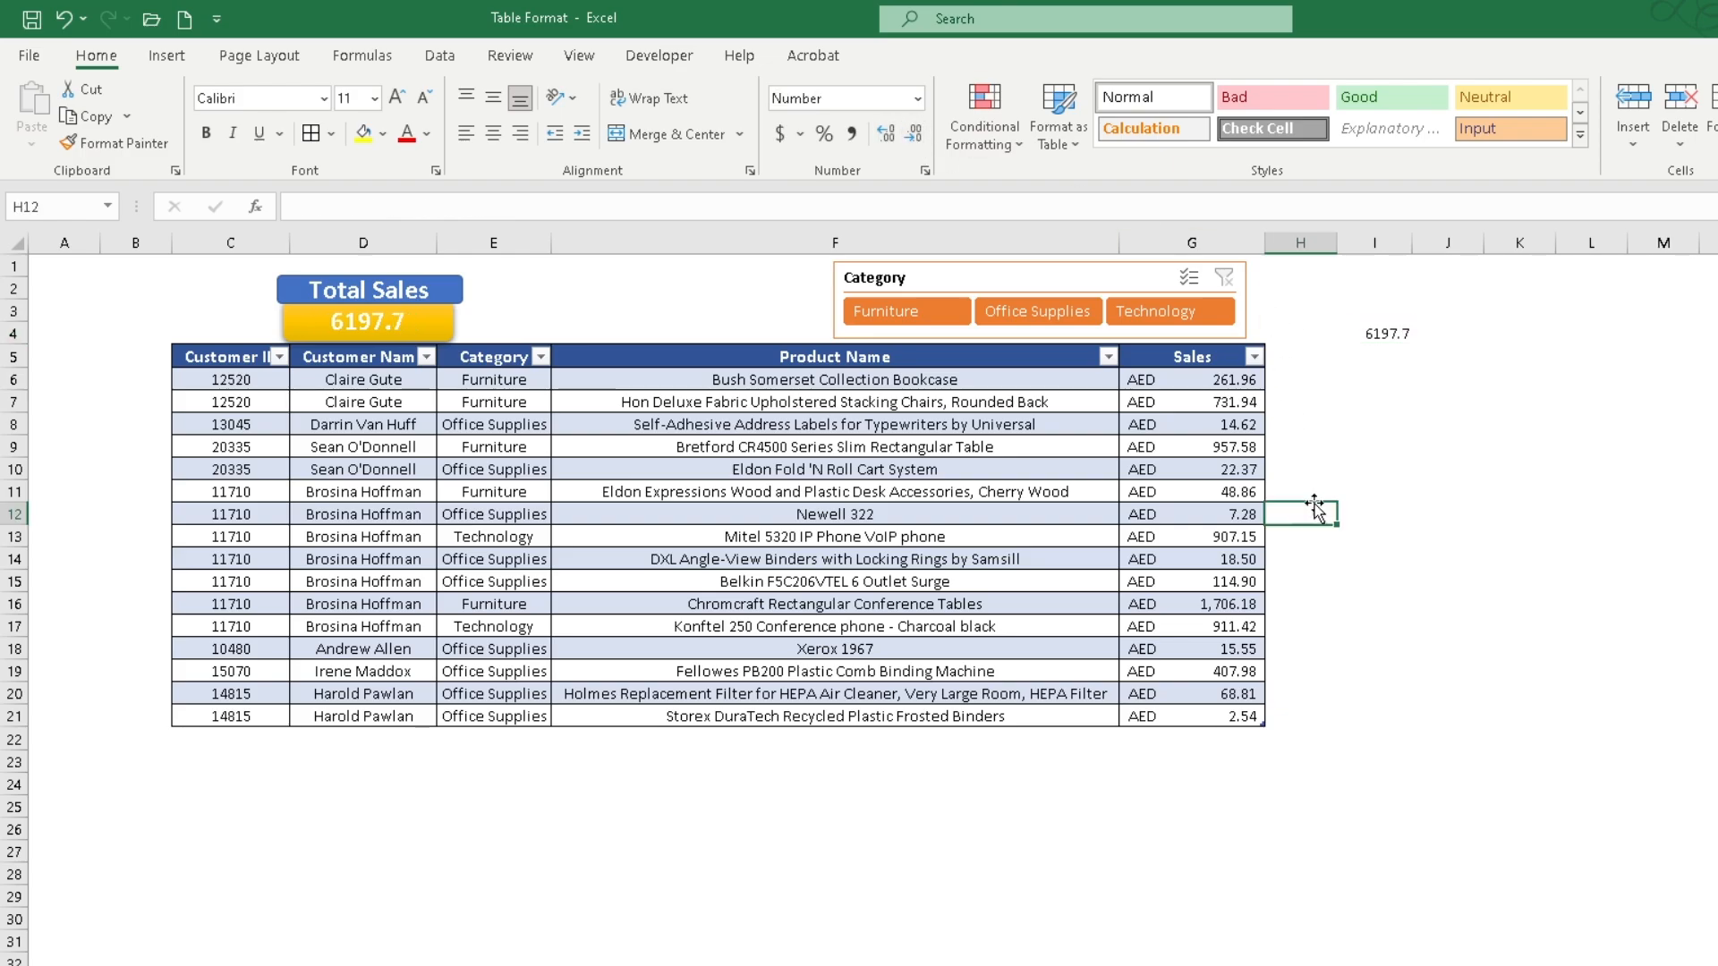
Format cell I4 as Accounting with the AED symbol and 2 decimal places.
left_click(799, 133)
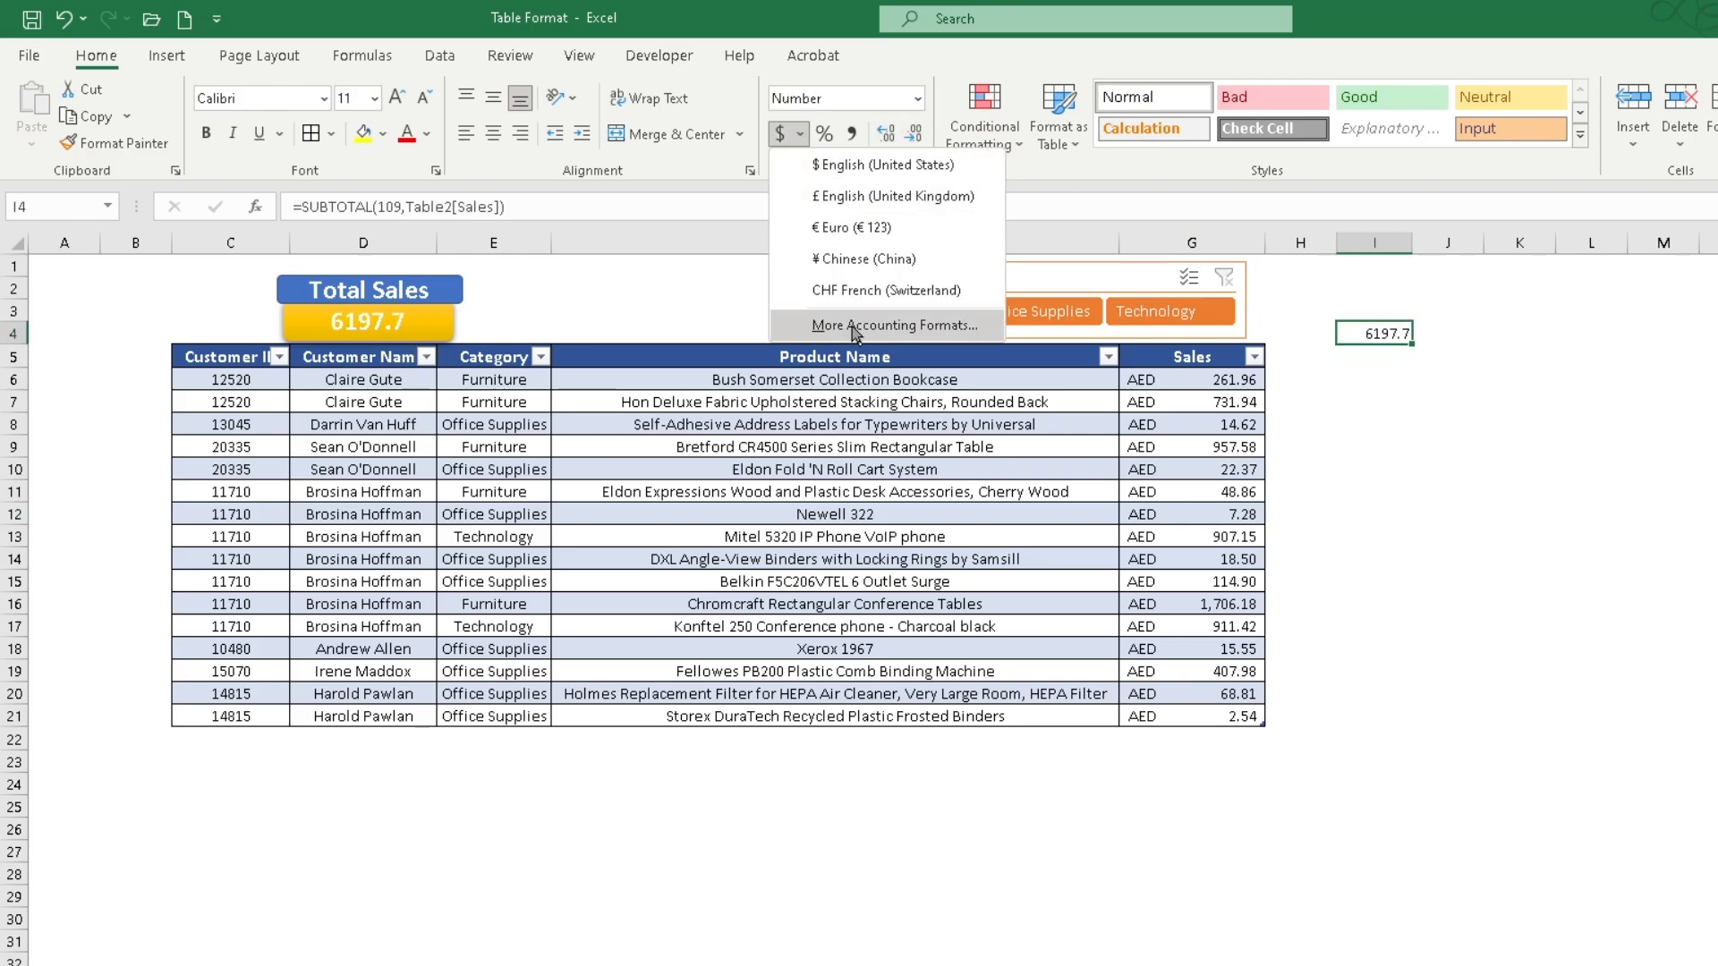
left_click(895, 326)
left_click(729, 447)
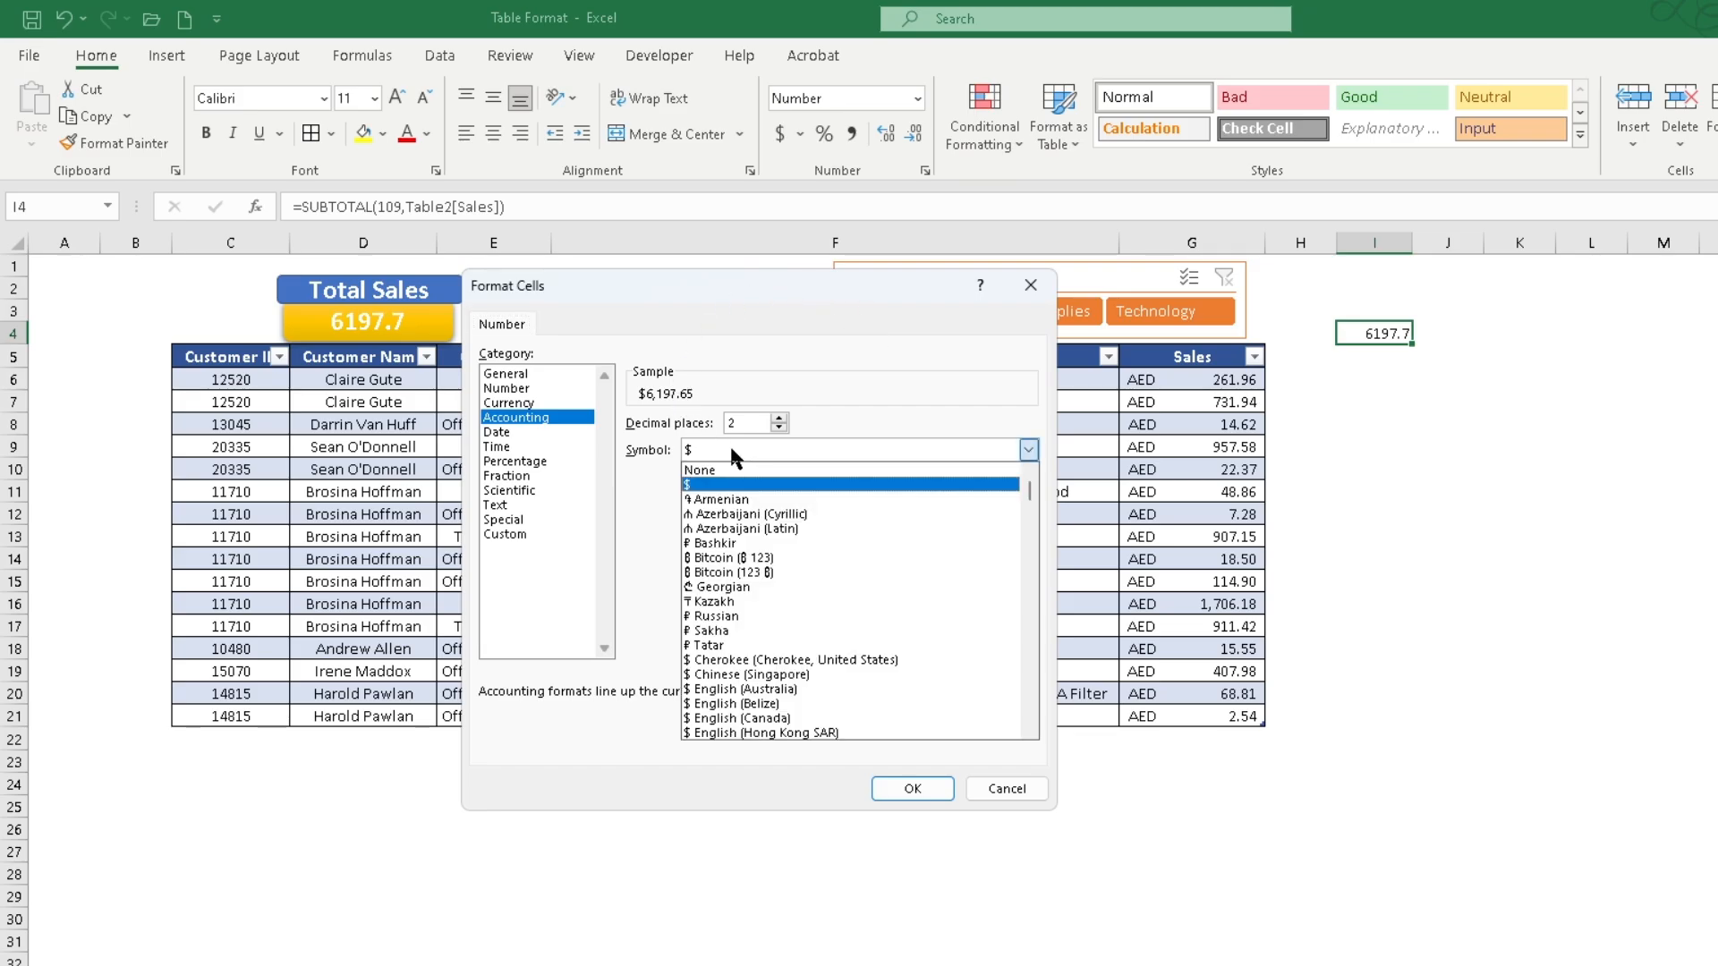
type("ae")
left_click(805, 732)
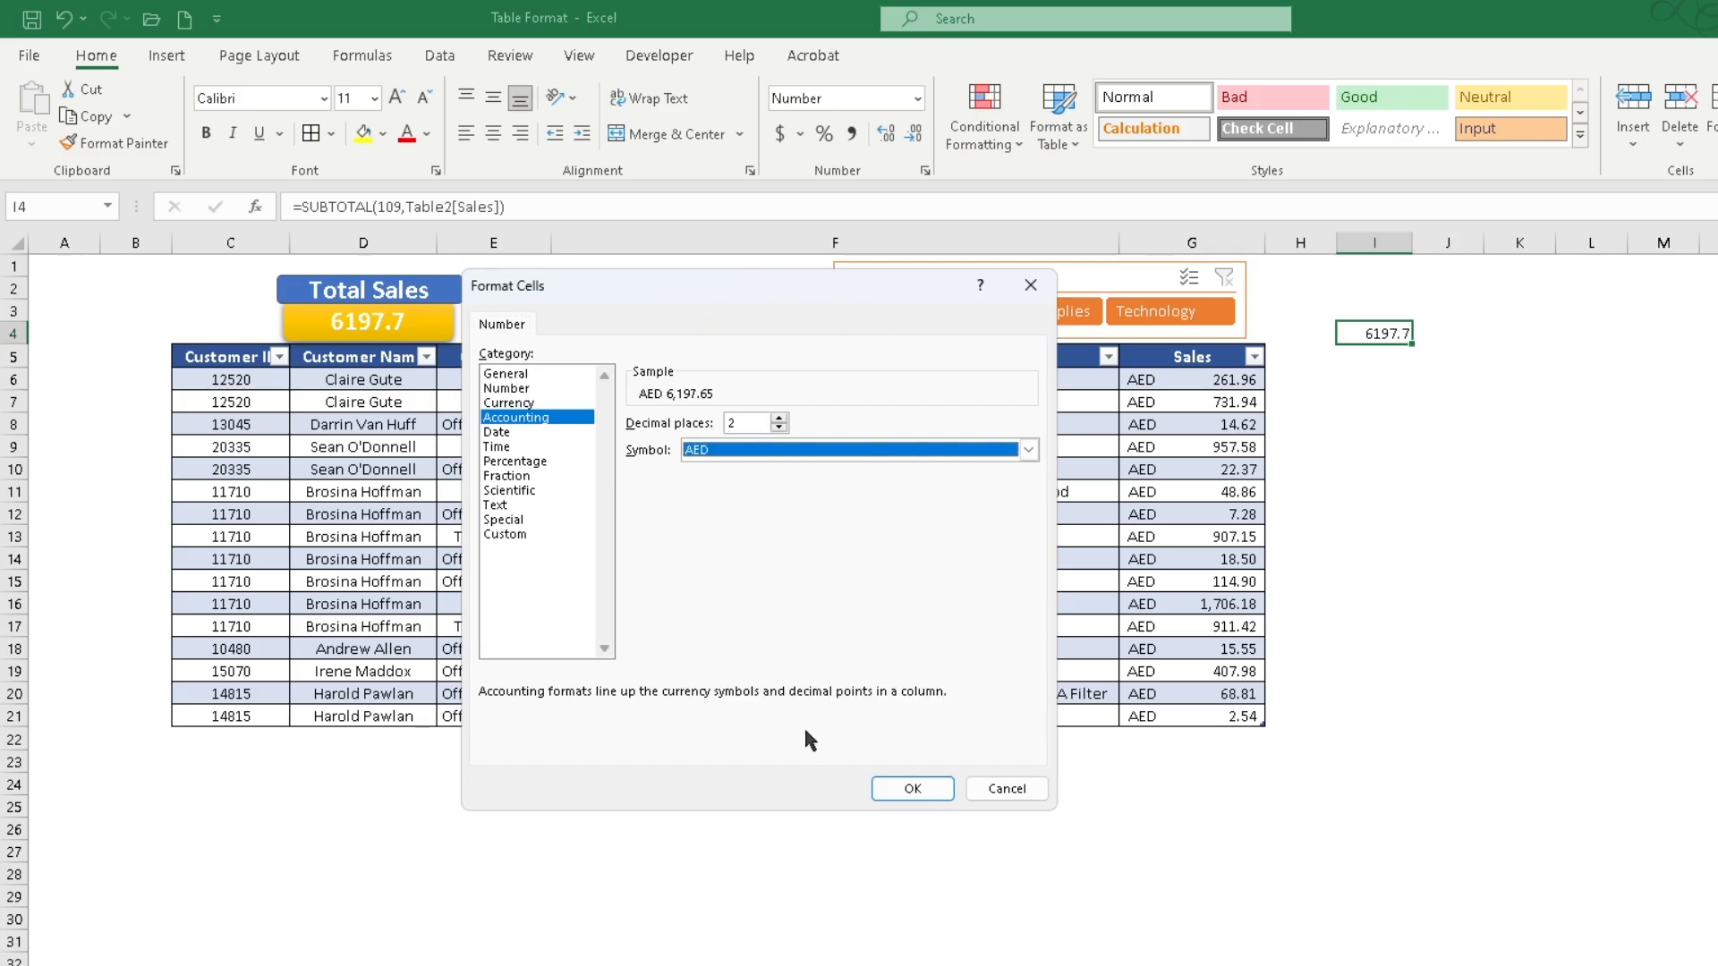
left_click(911, 787)
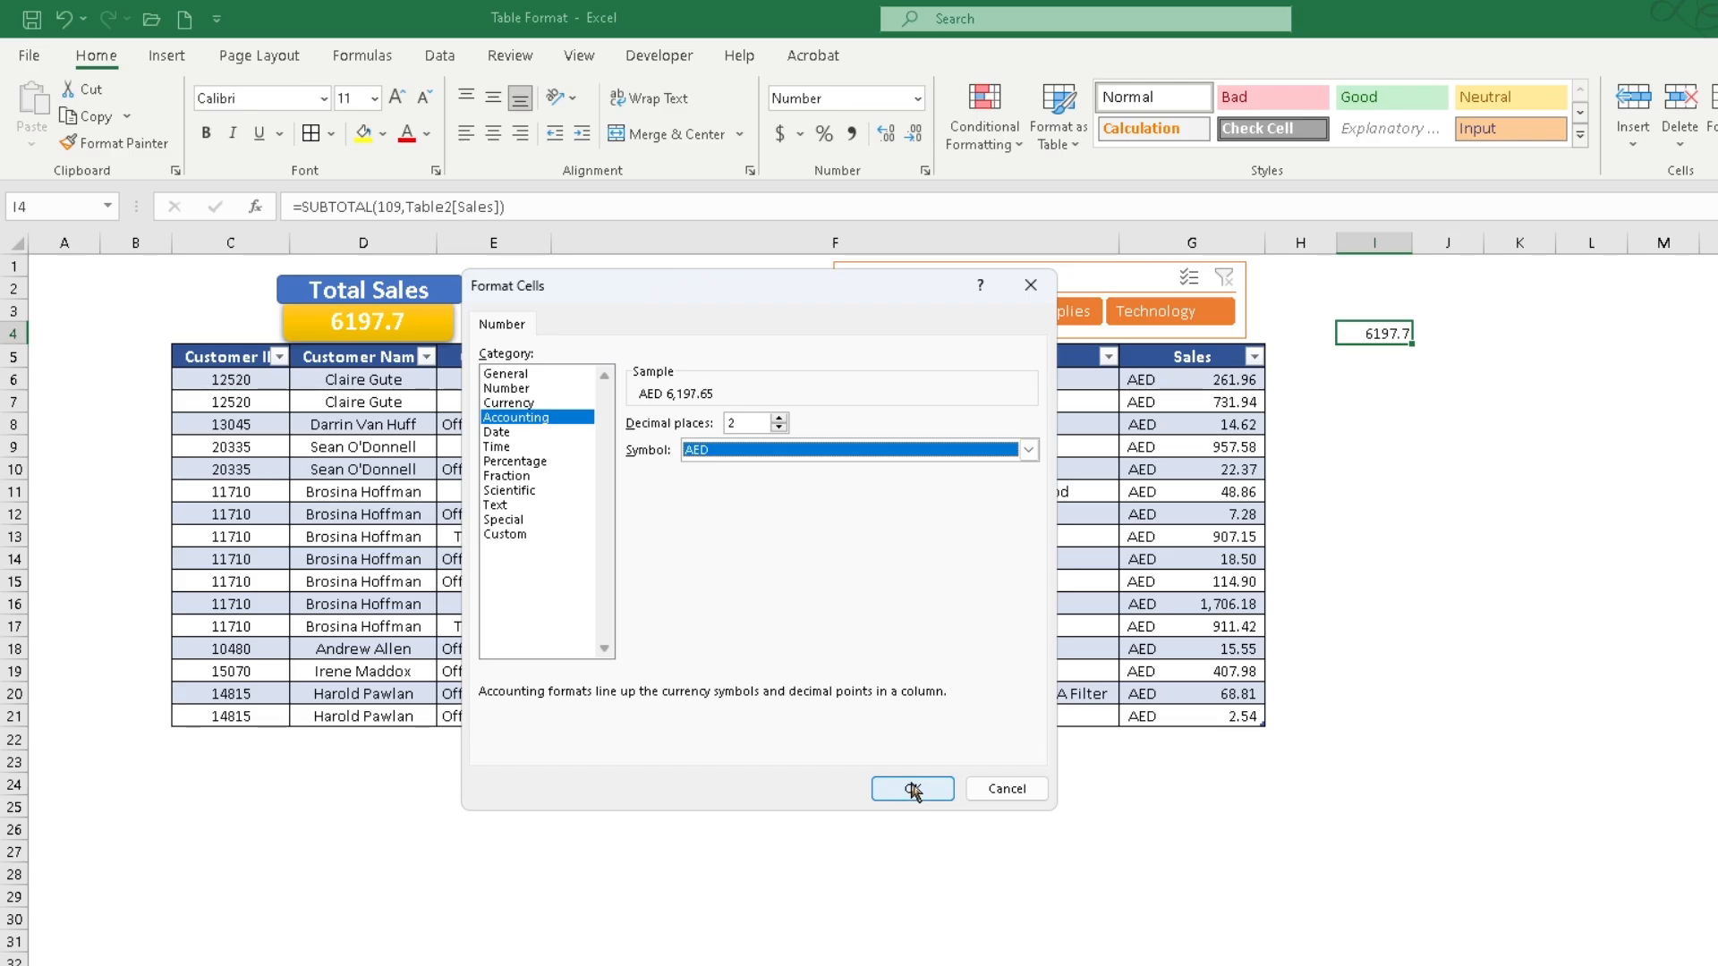
Widen the gold rectangle to match the Total Sales shape above it so the full AED amount fits.
left_click(443, 326)
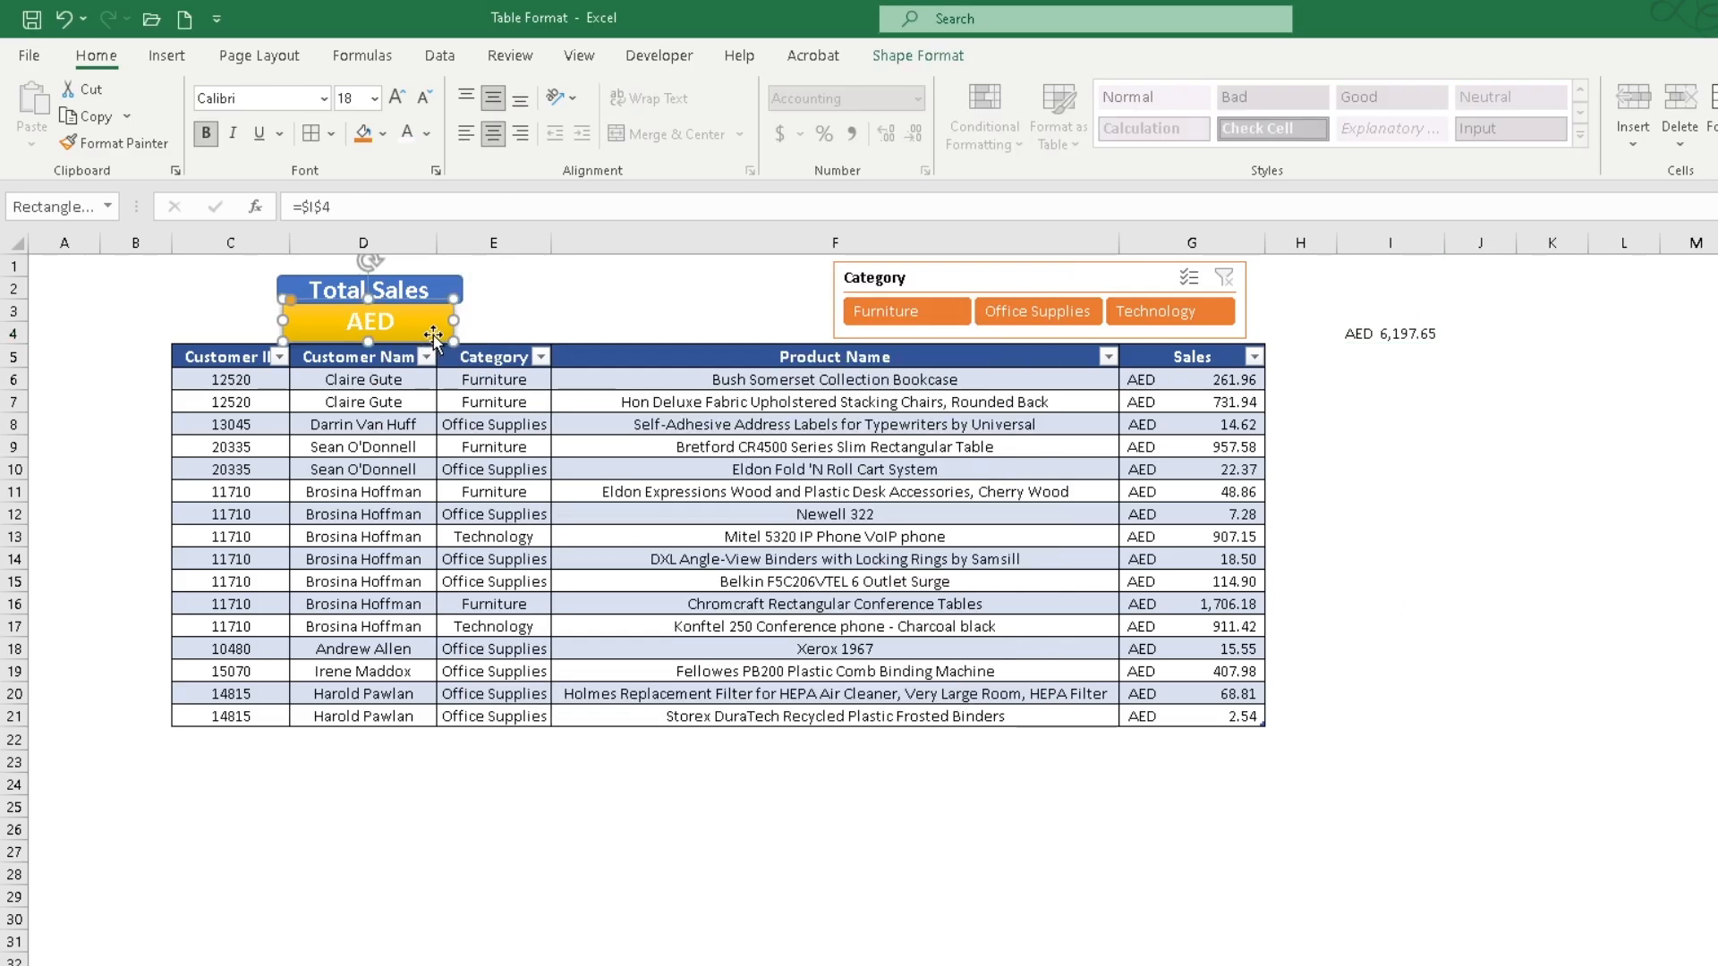
left_click_drag(482, 327, 391, 340)
left_click(541, 329)
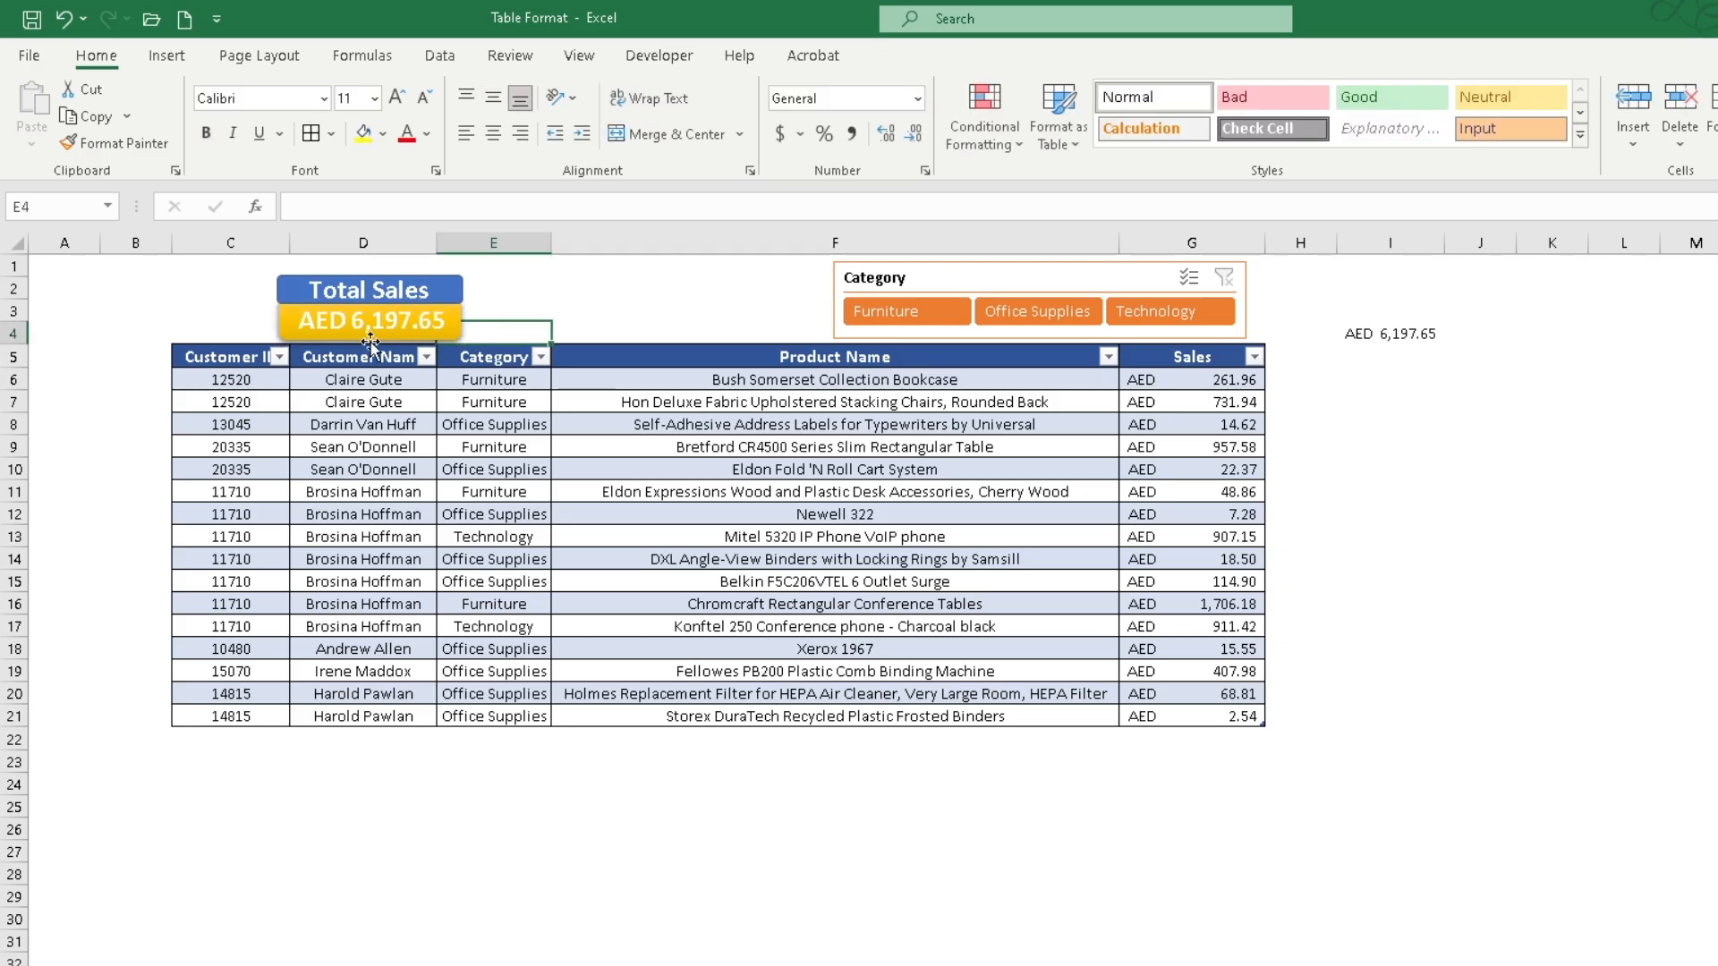
Hide column I, which holds the helper subtotal formula.
left_click(1404, 240)
right_click(1407, 240)
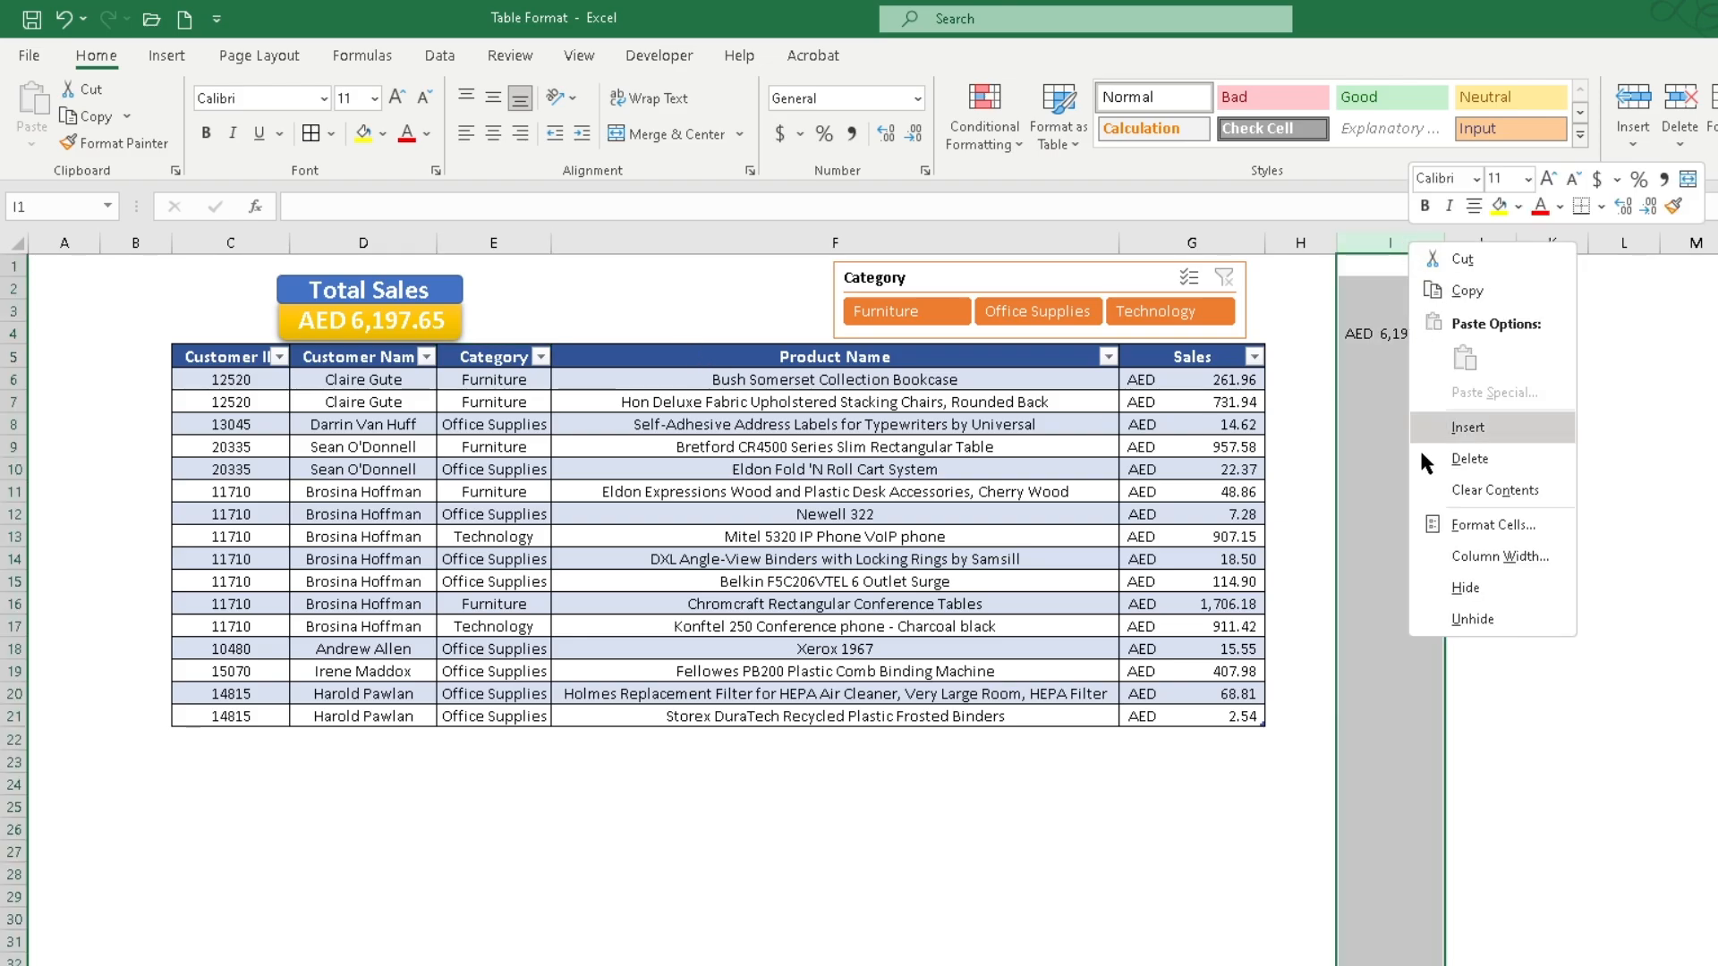
left_click(1454, 584)
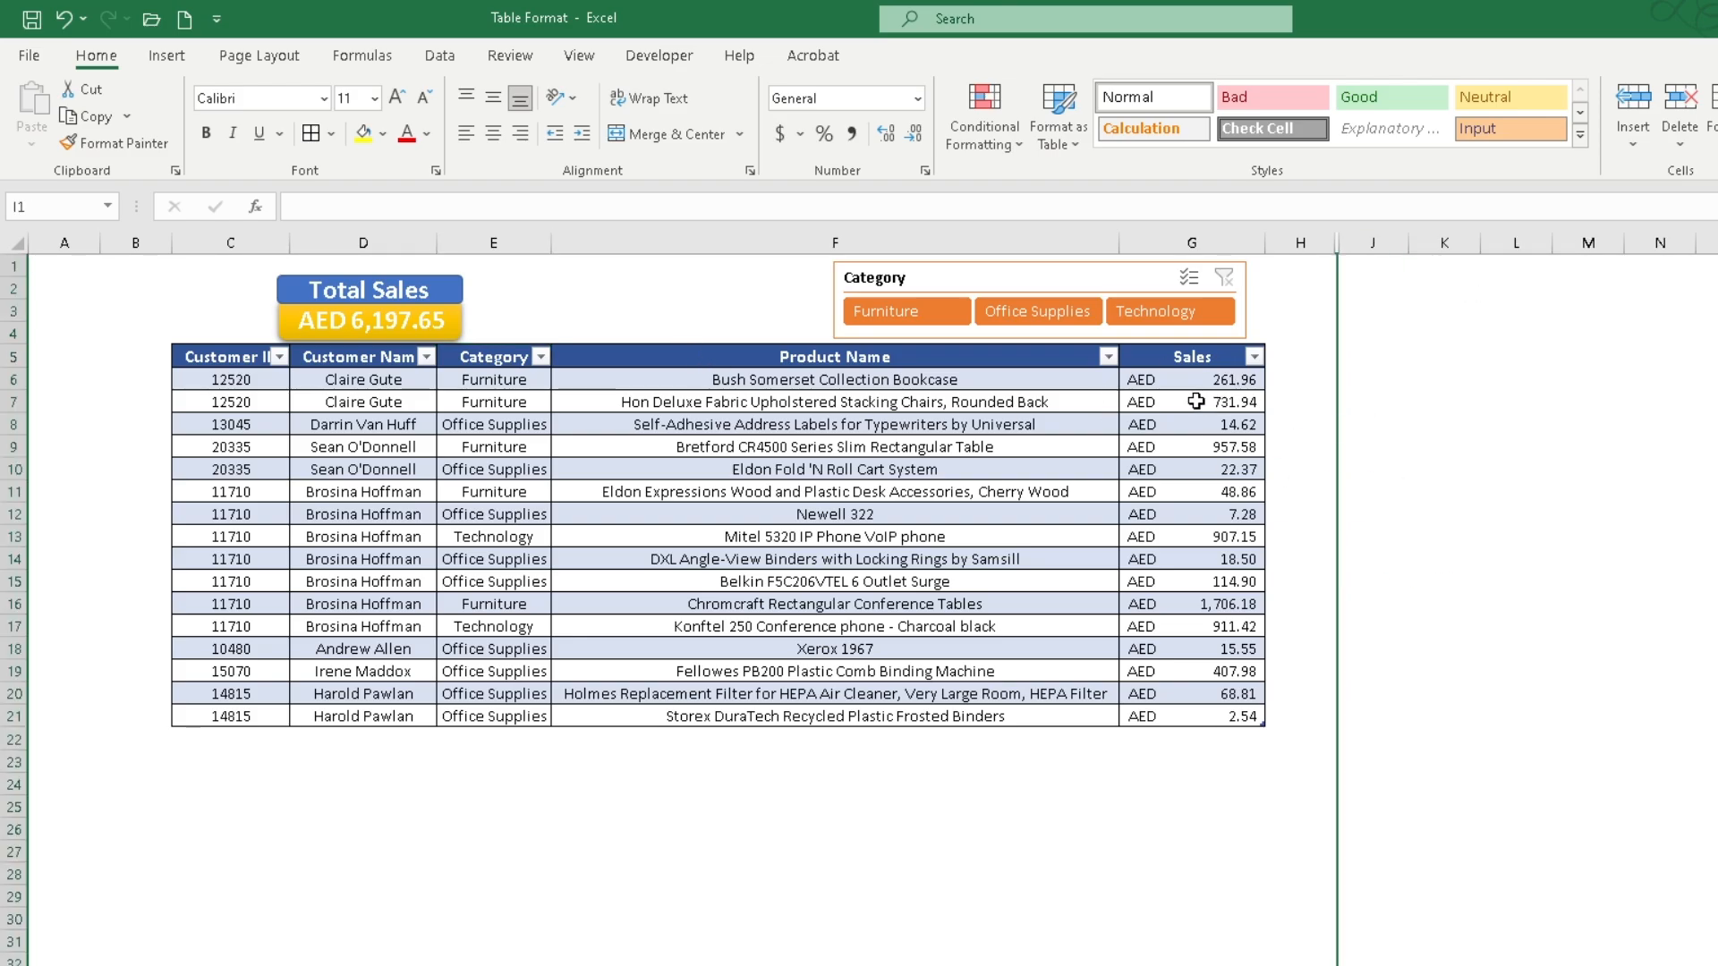
left_click(512, 811)
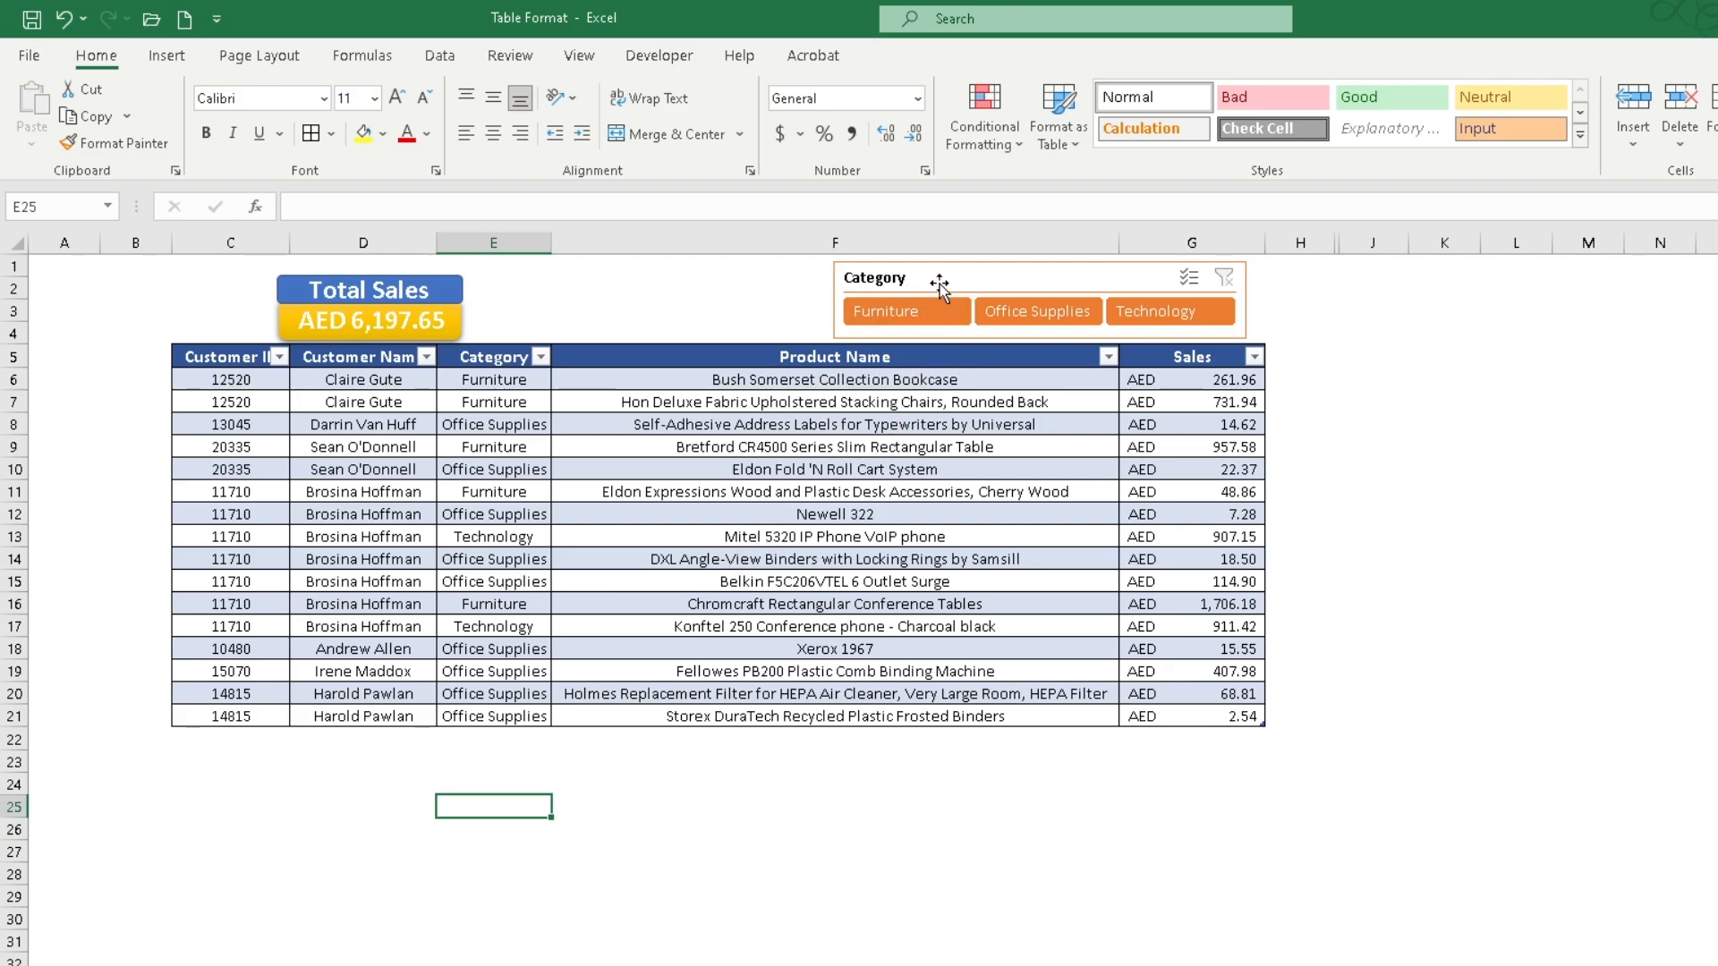
Test the Total Sales card by filtering the slicer to Furniture, Office Supplies and Technology in turn, and clear the filter.
left_click(904, 312)
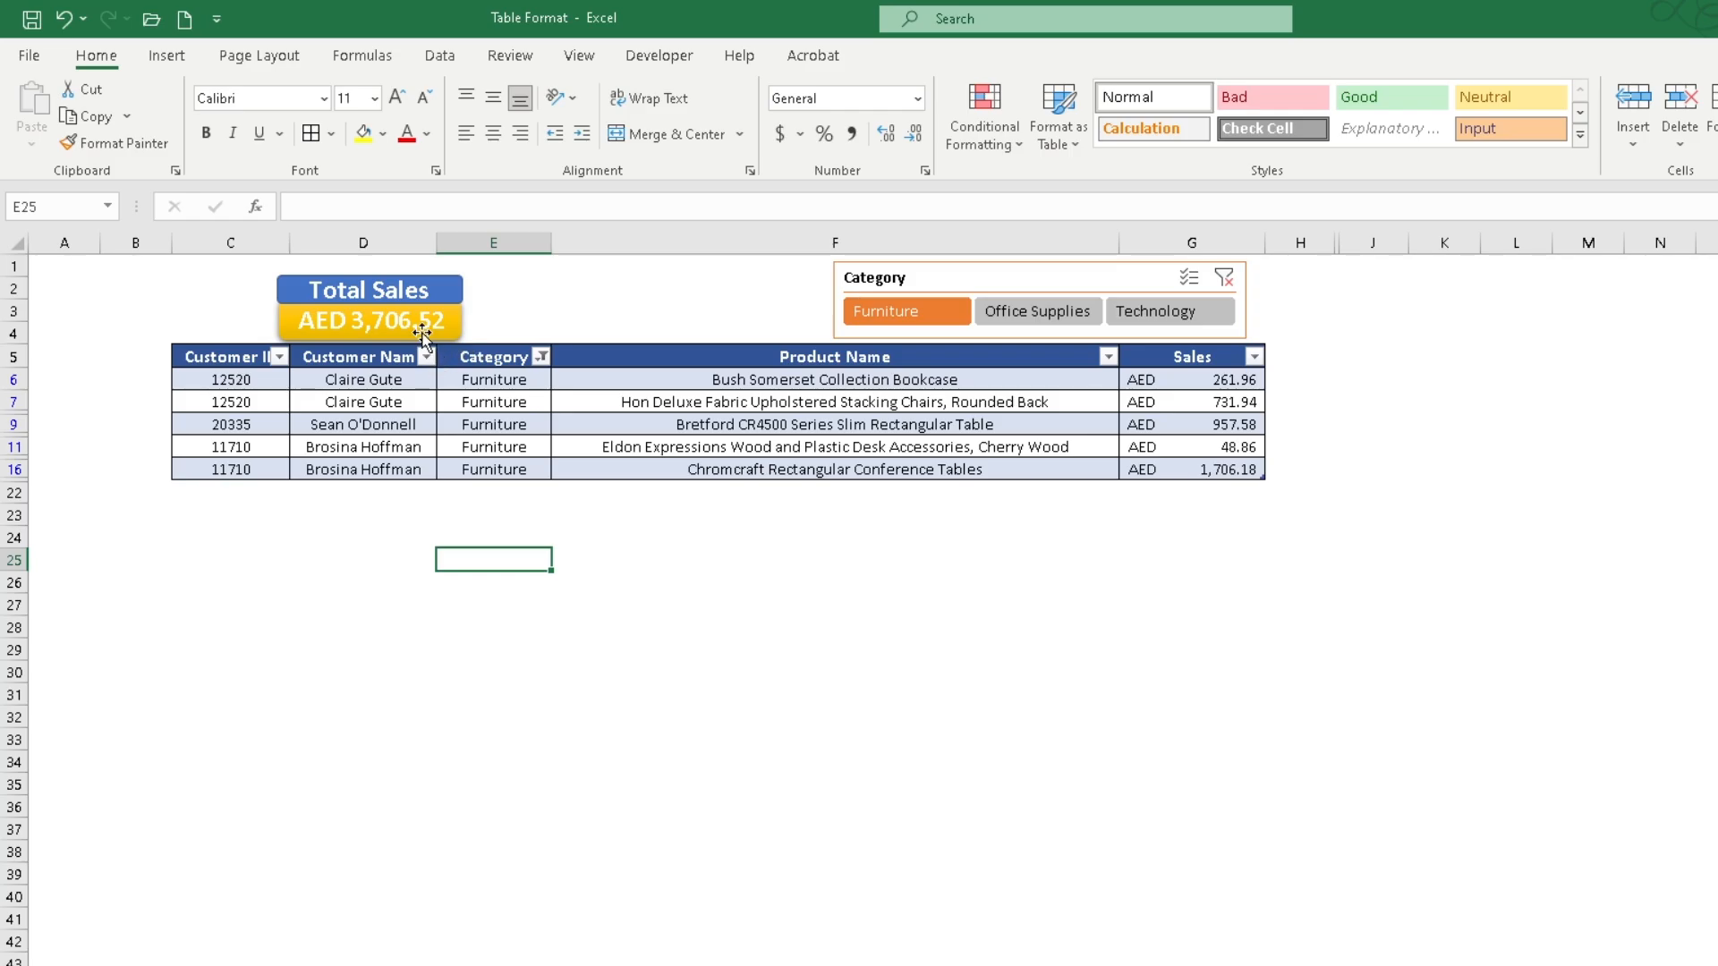
left_click(1063, 324)
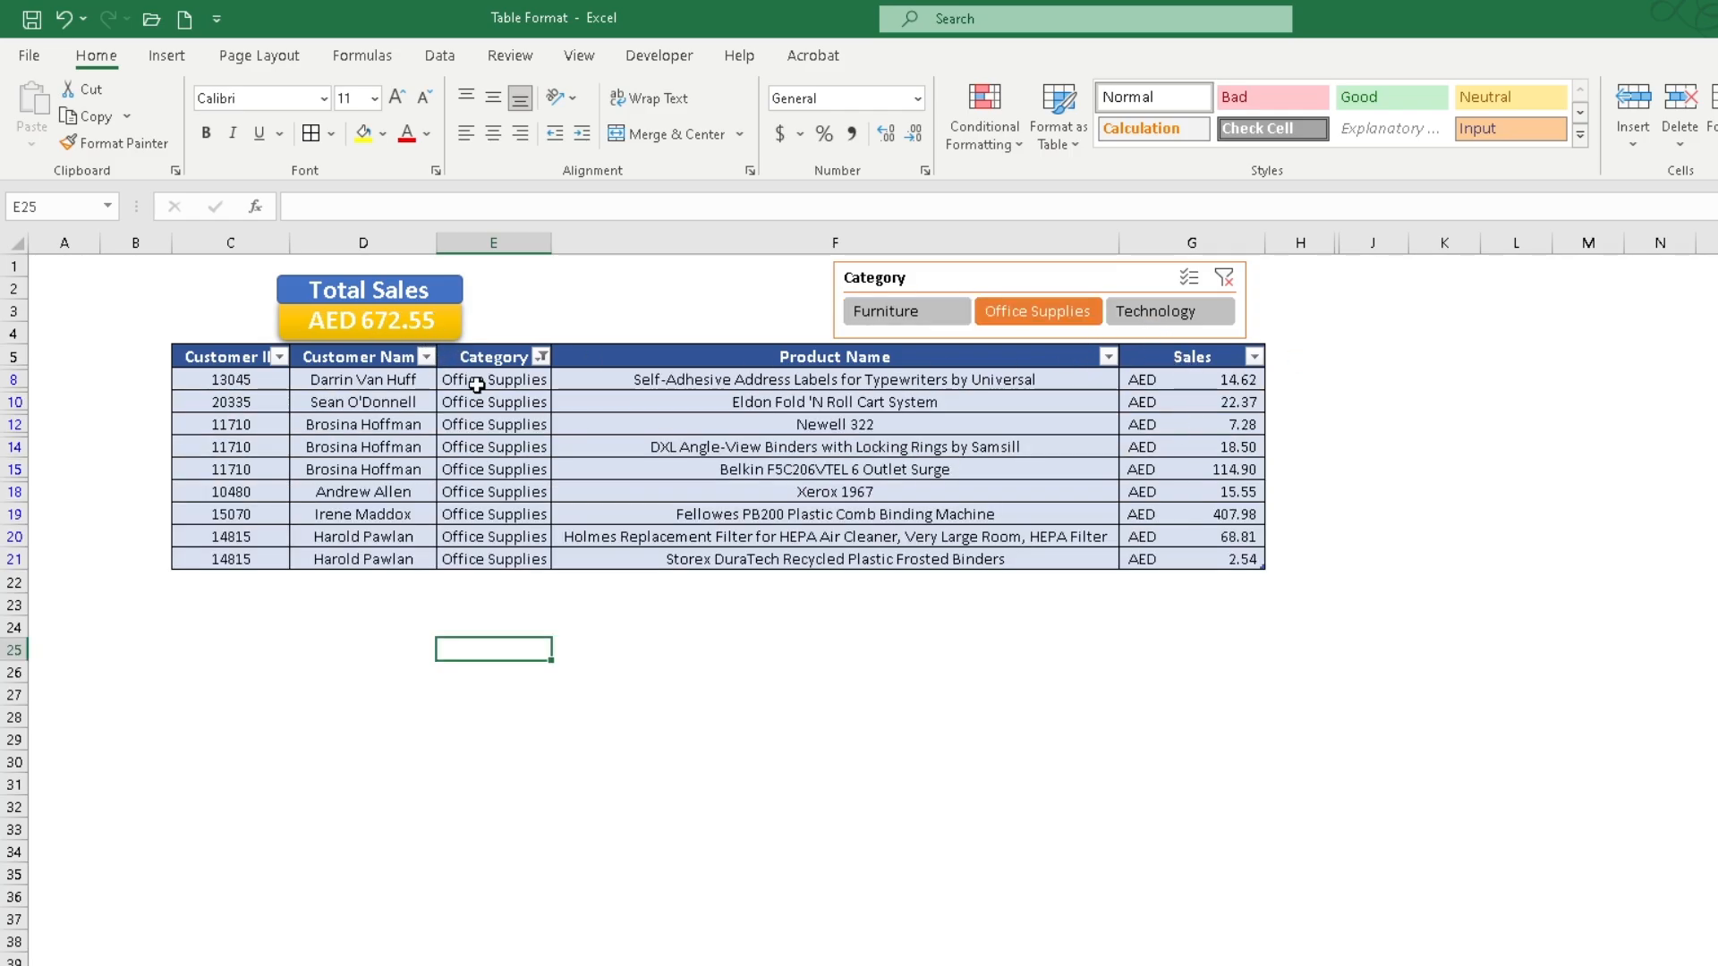
left_click(1156, 320)
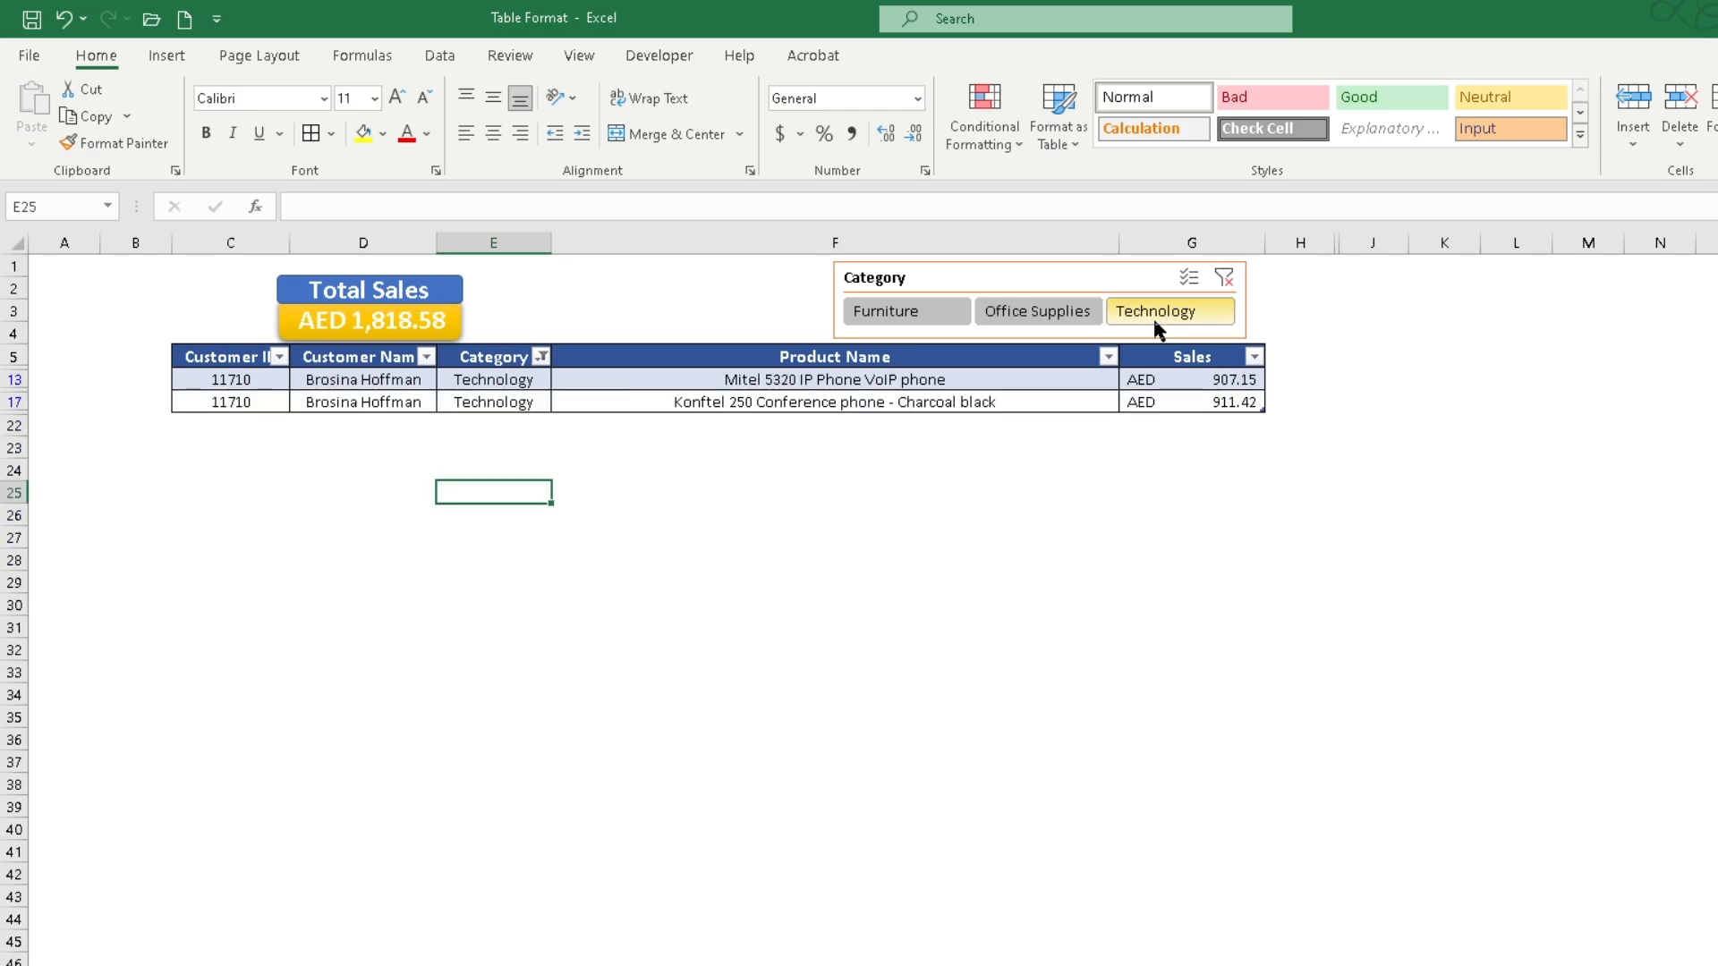
left_click(1224, 279)
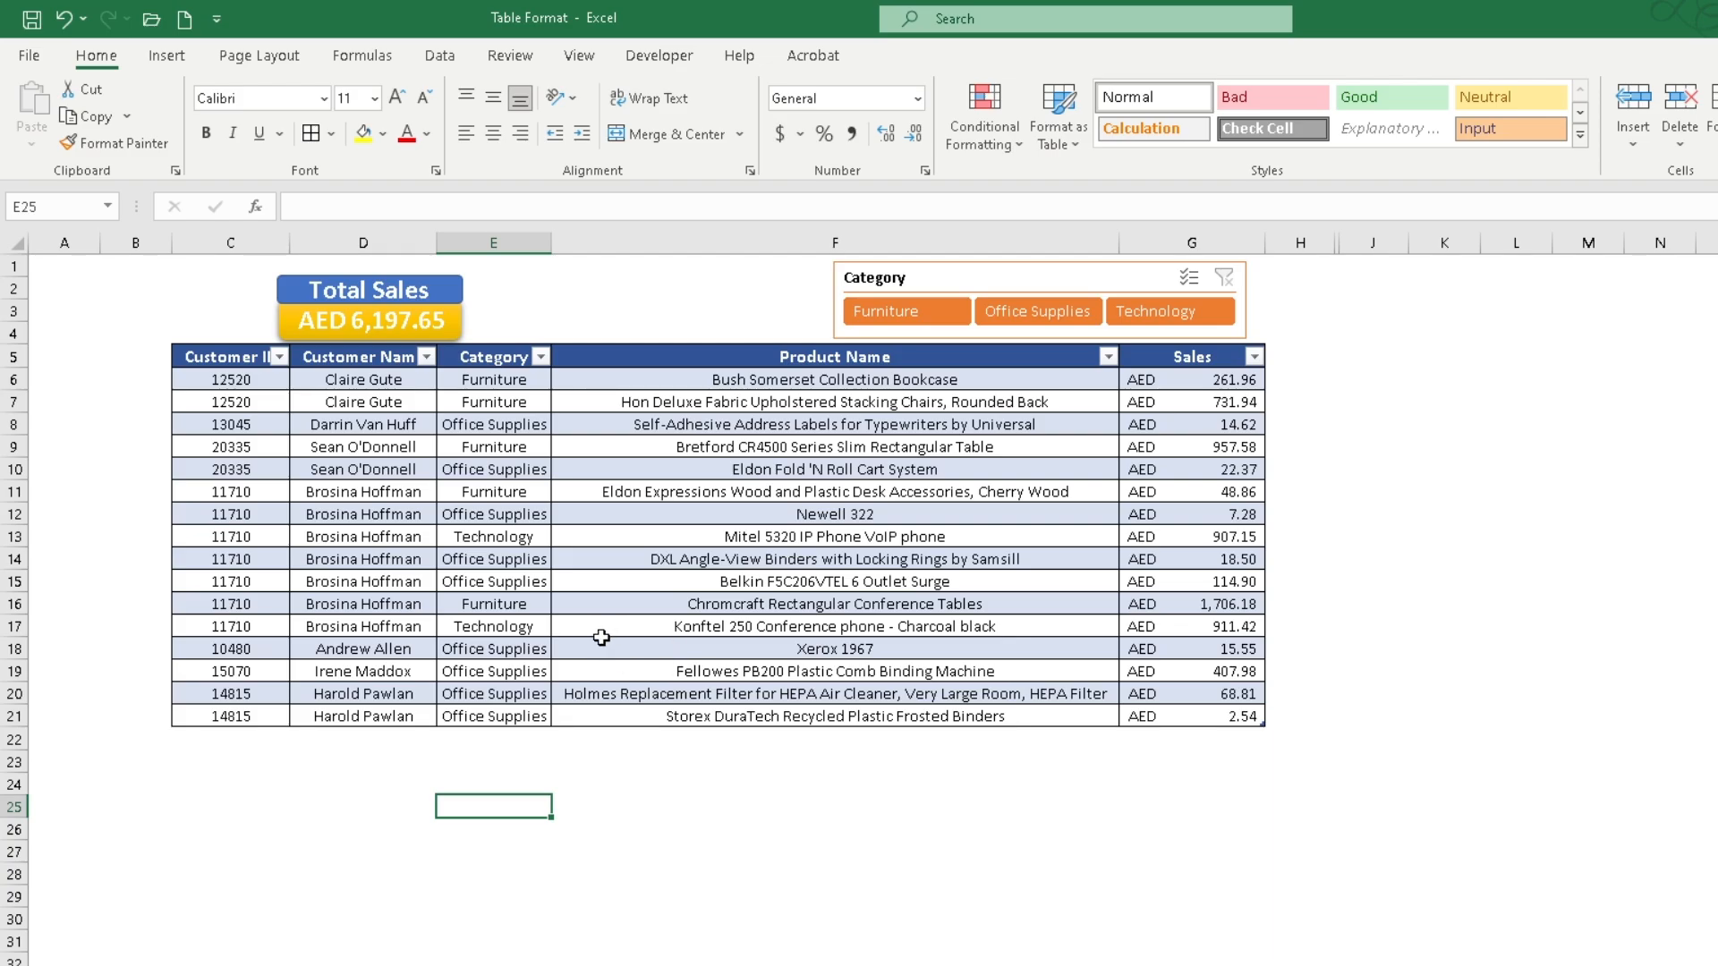
Add a total row to the bottom of the sales table.
left_click(452, 561)
left_click(386, 529)
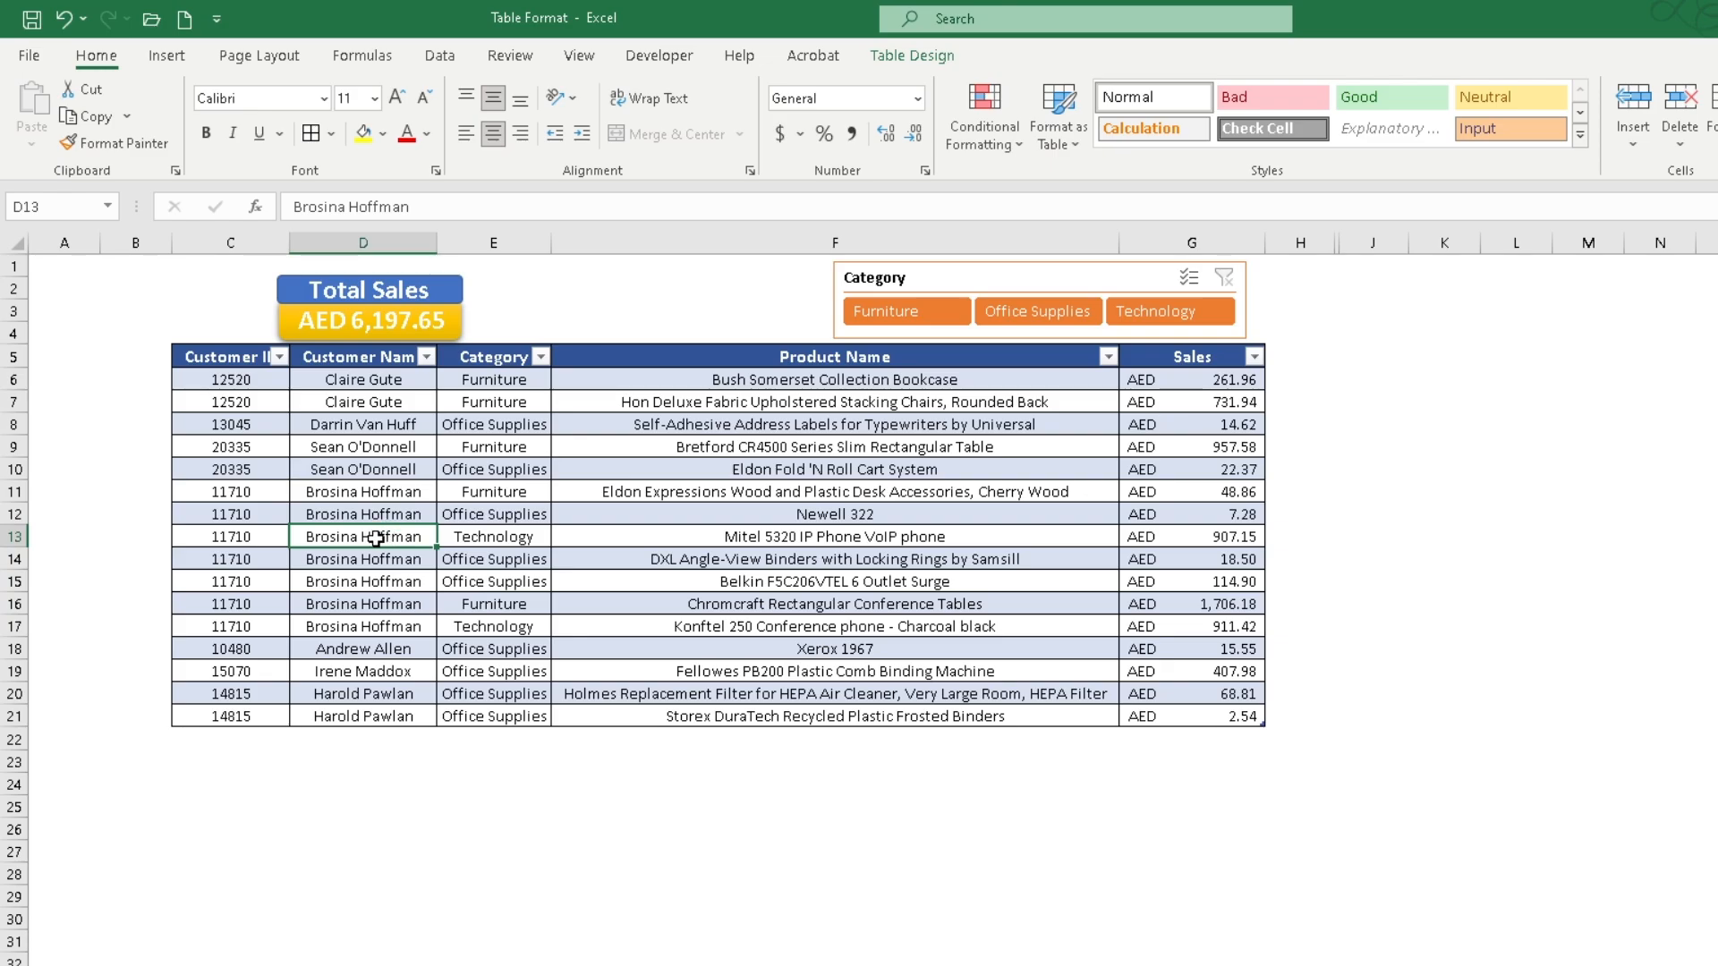
key("ctrl+shift+t")
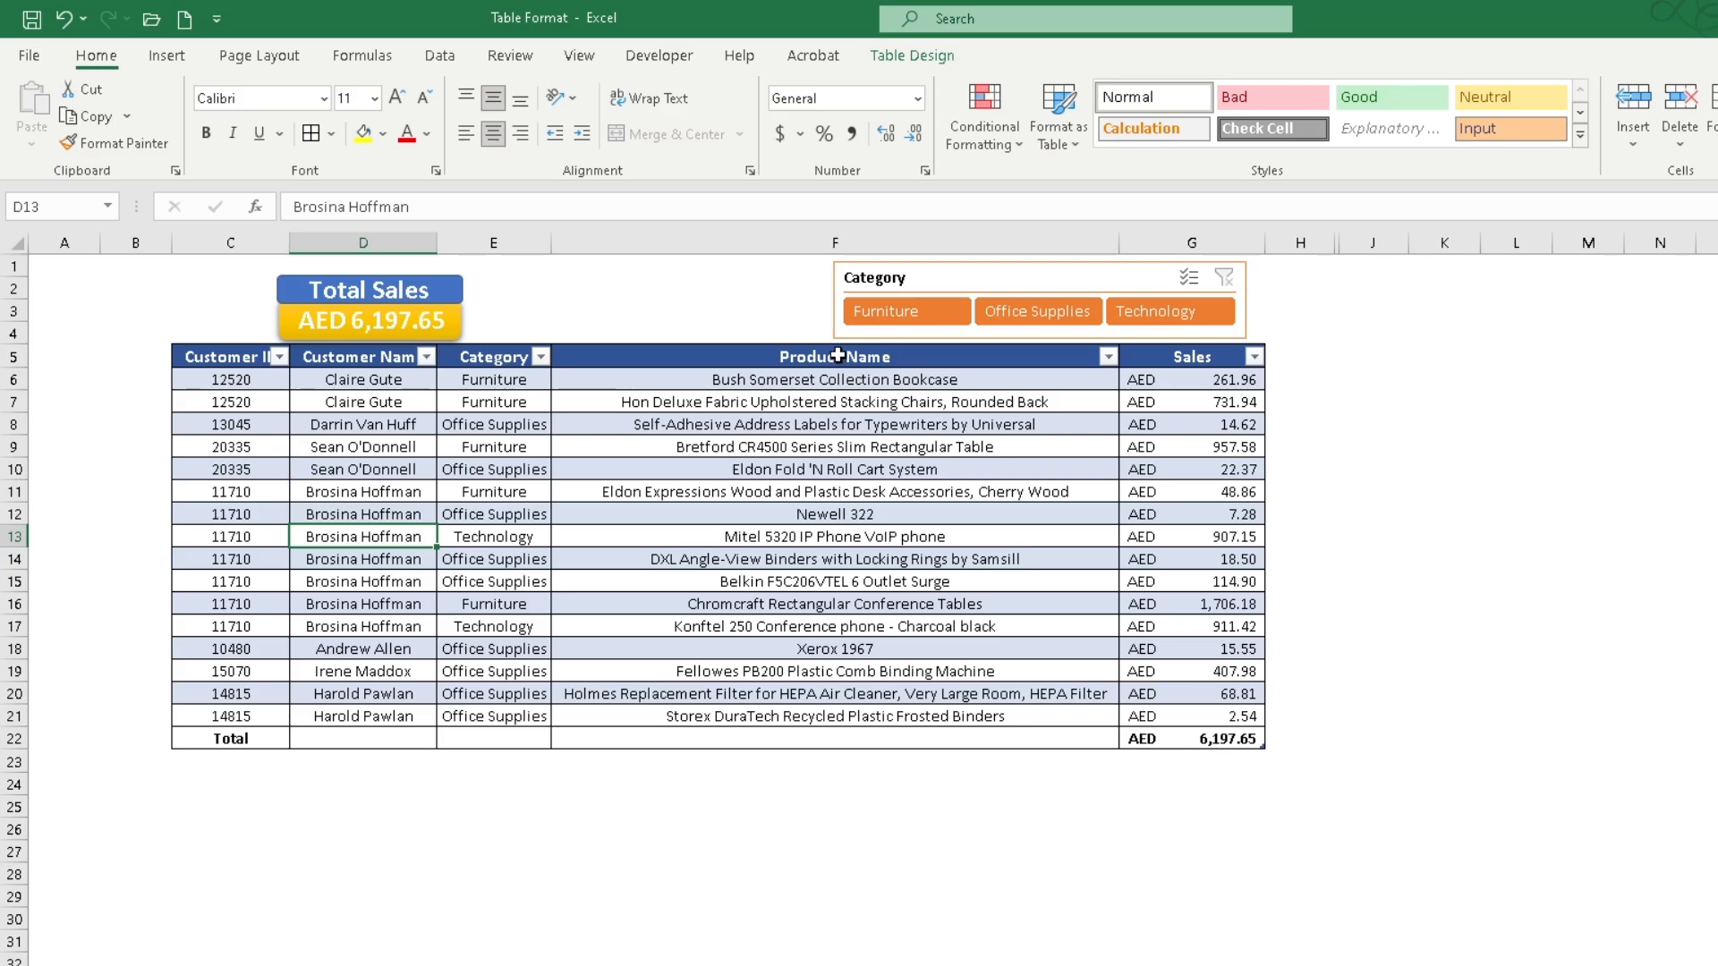
Check the table's total row under the Furniture, Office Supplies and Technology slicer filters, ending with all categories shown.
left_click(892, 325)
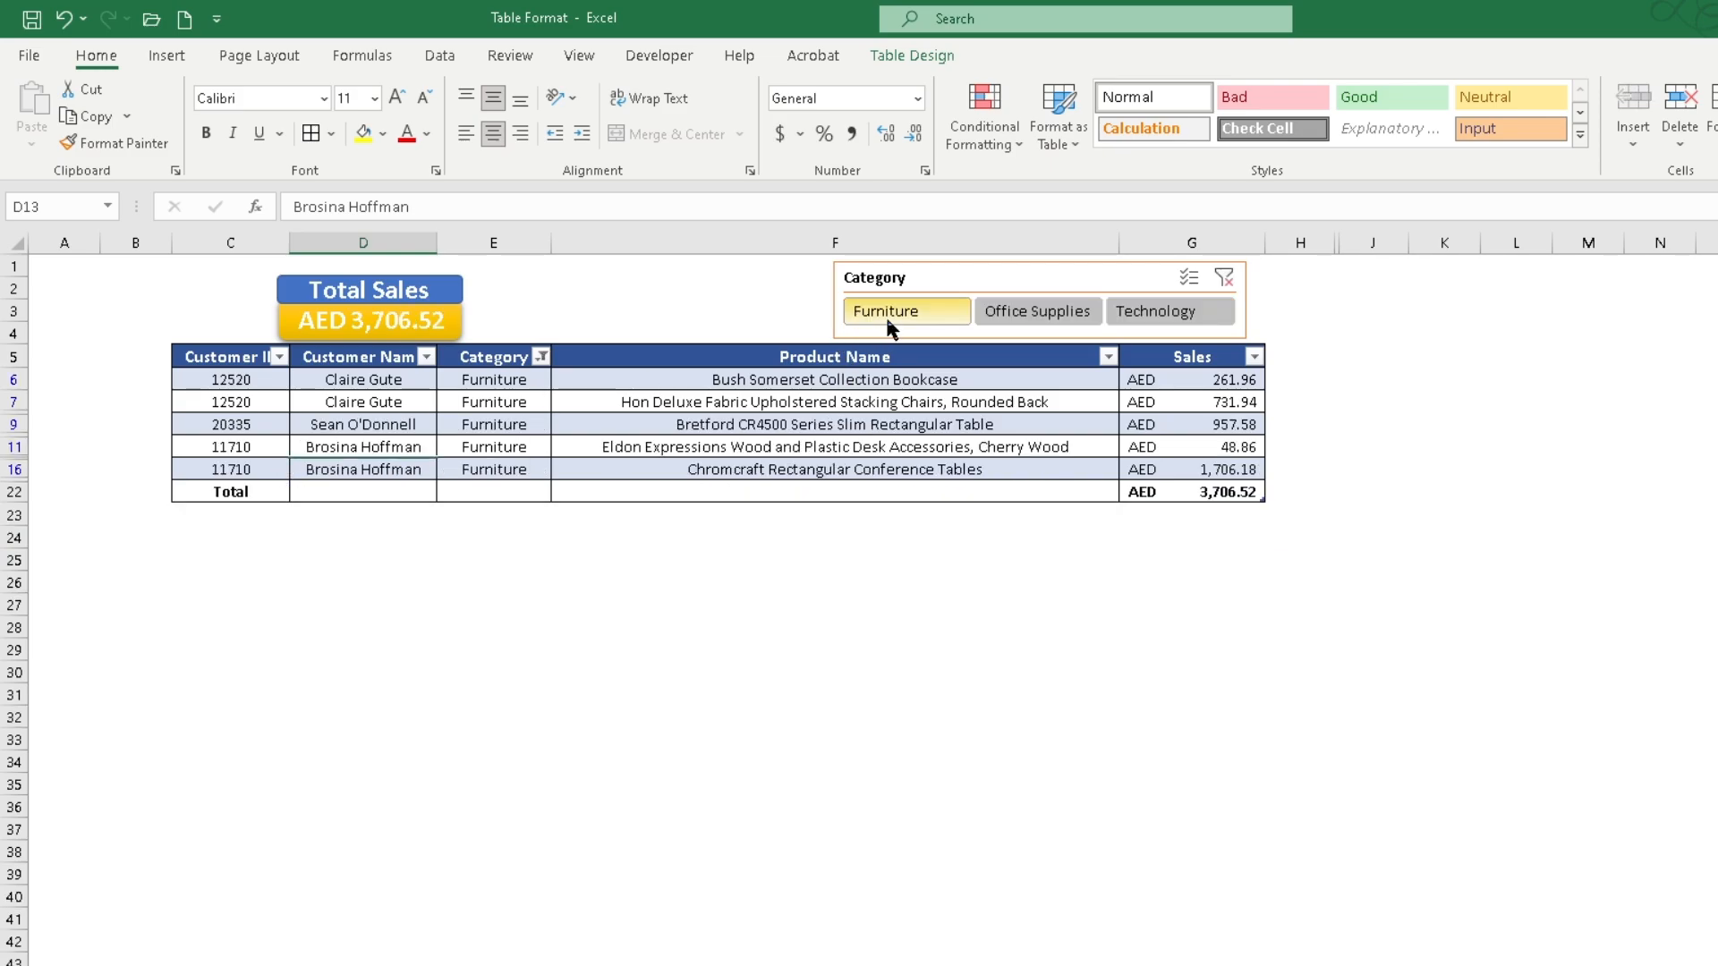
left_click(1086, 326)
left_click(1143, 326)
left_click(1043, 322)
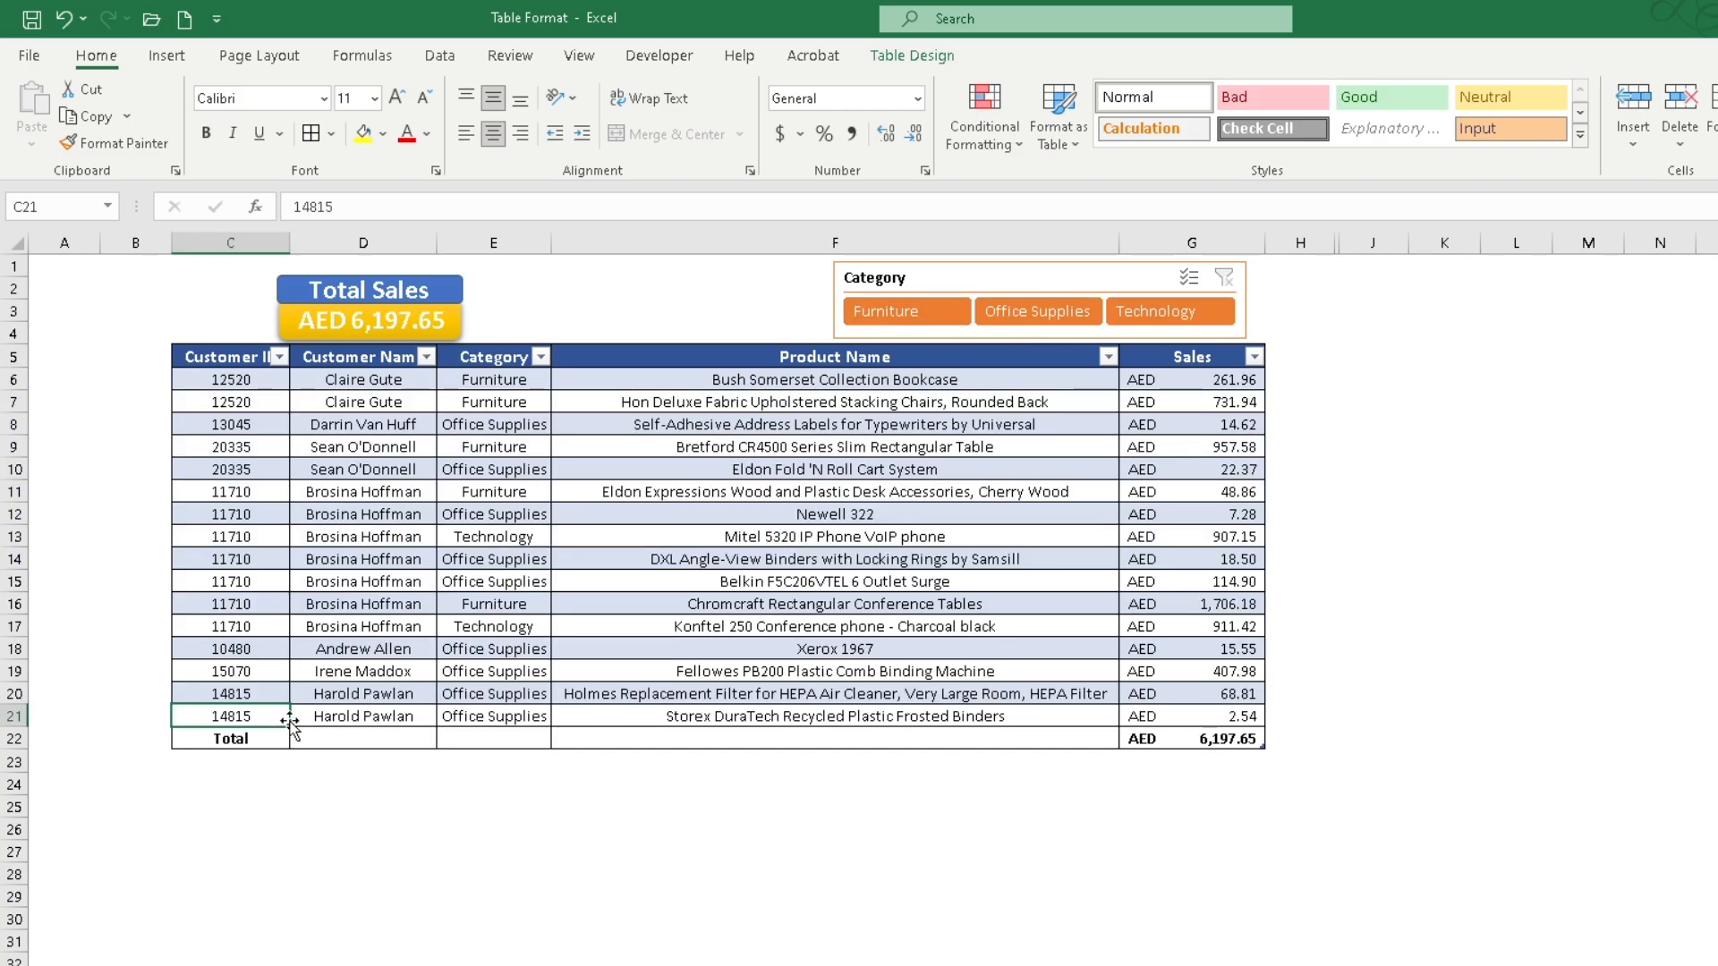
Insert a table row below the last record in row 21 and enter the new customer's ID in it.
right_click(272, 718)
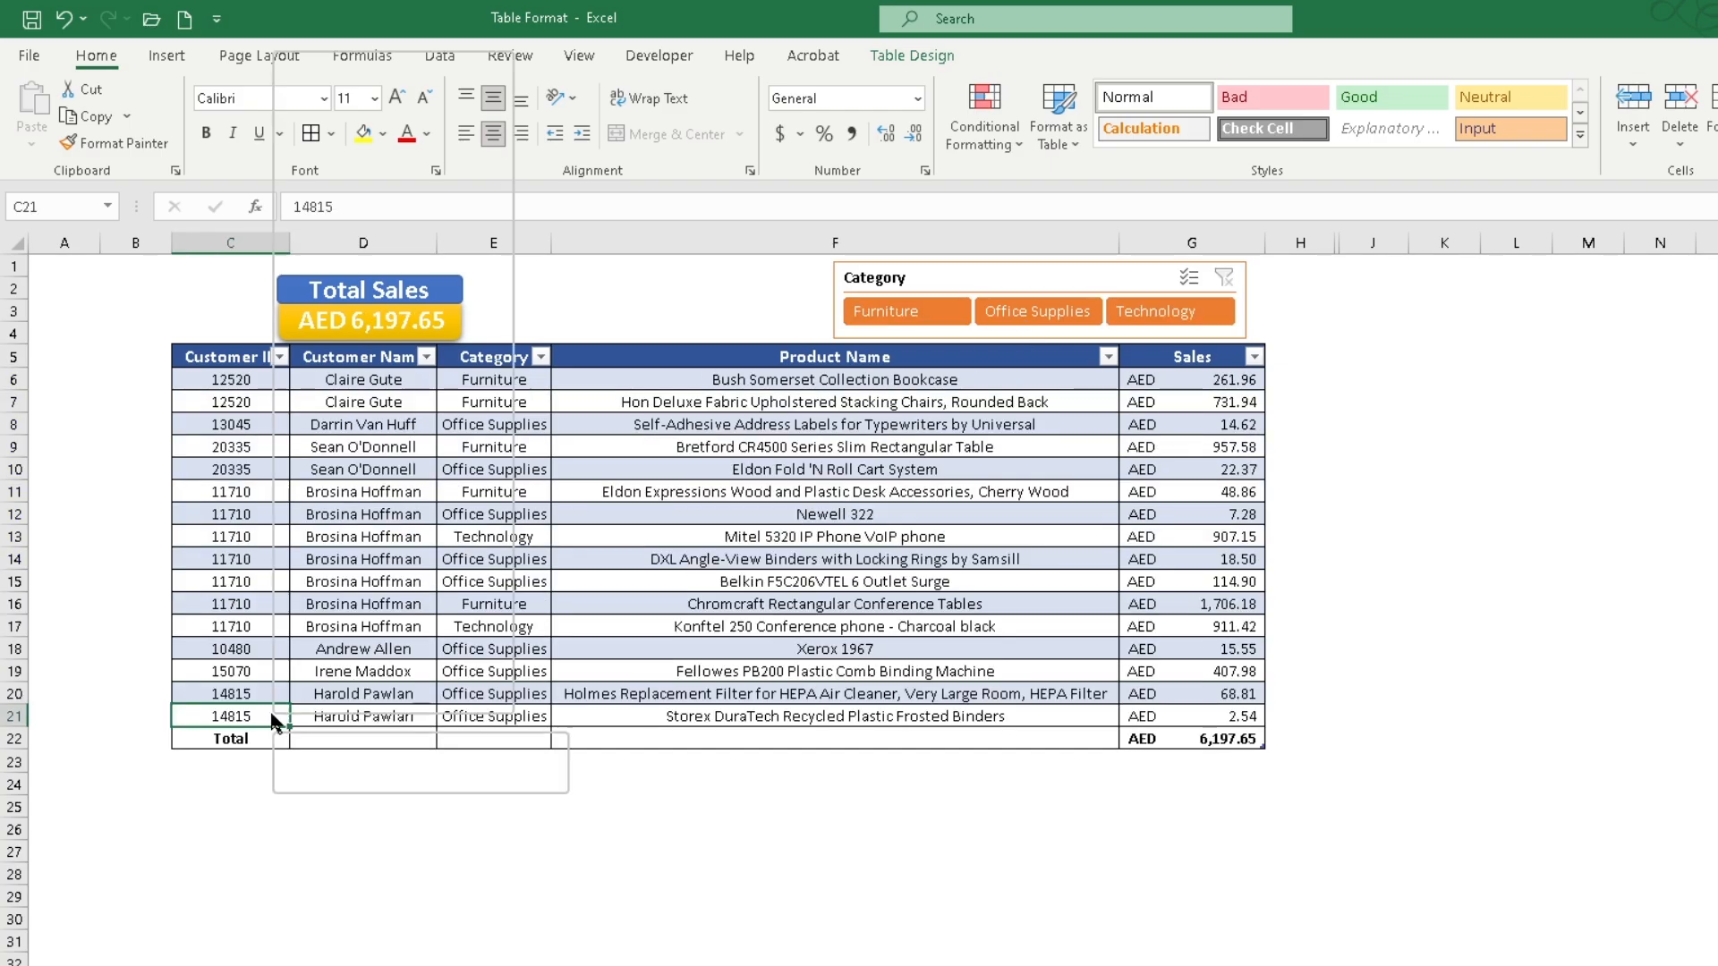
mouse_move(474, 308)
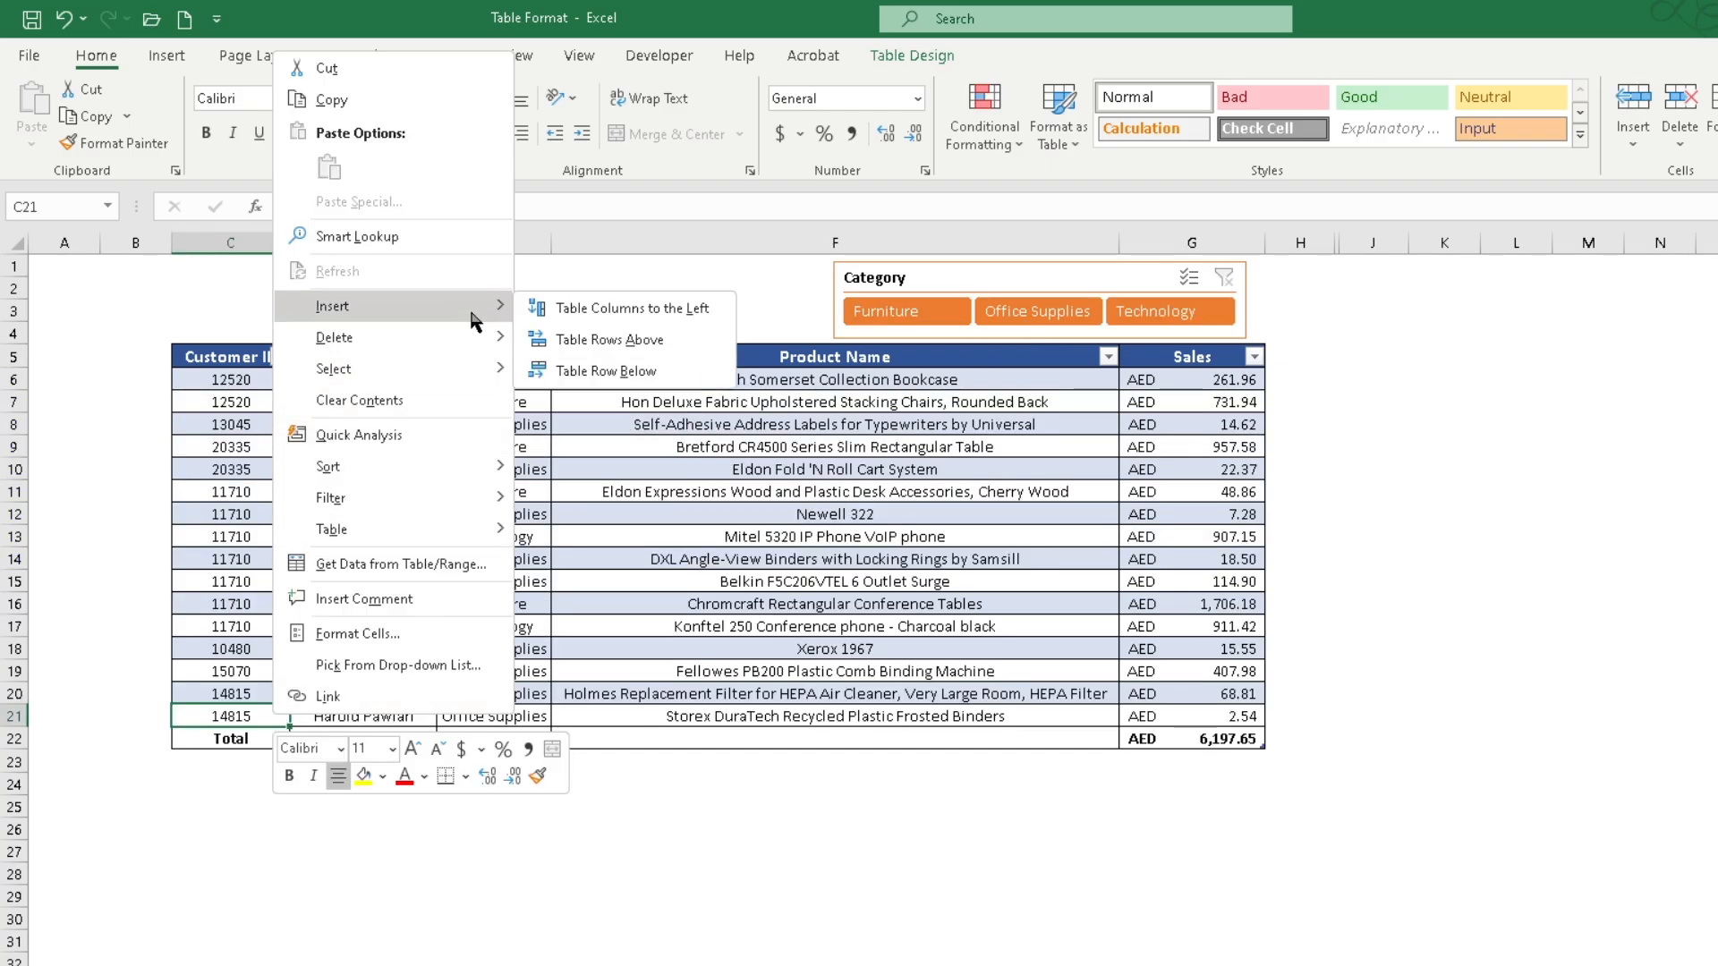
left_click(632, 372)
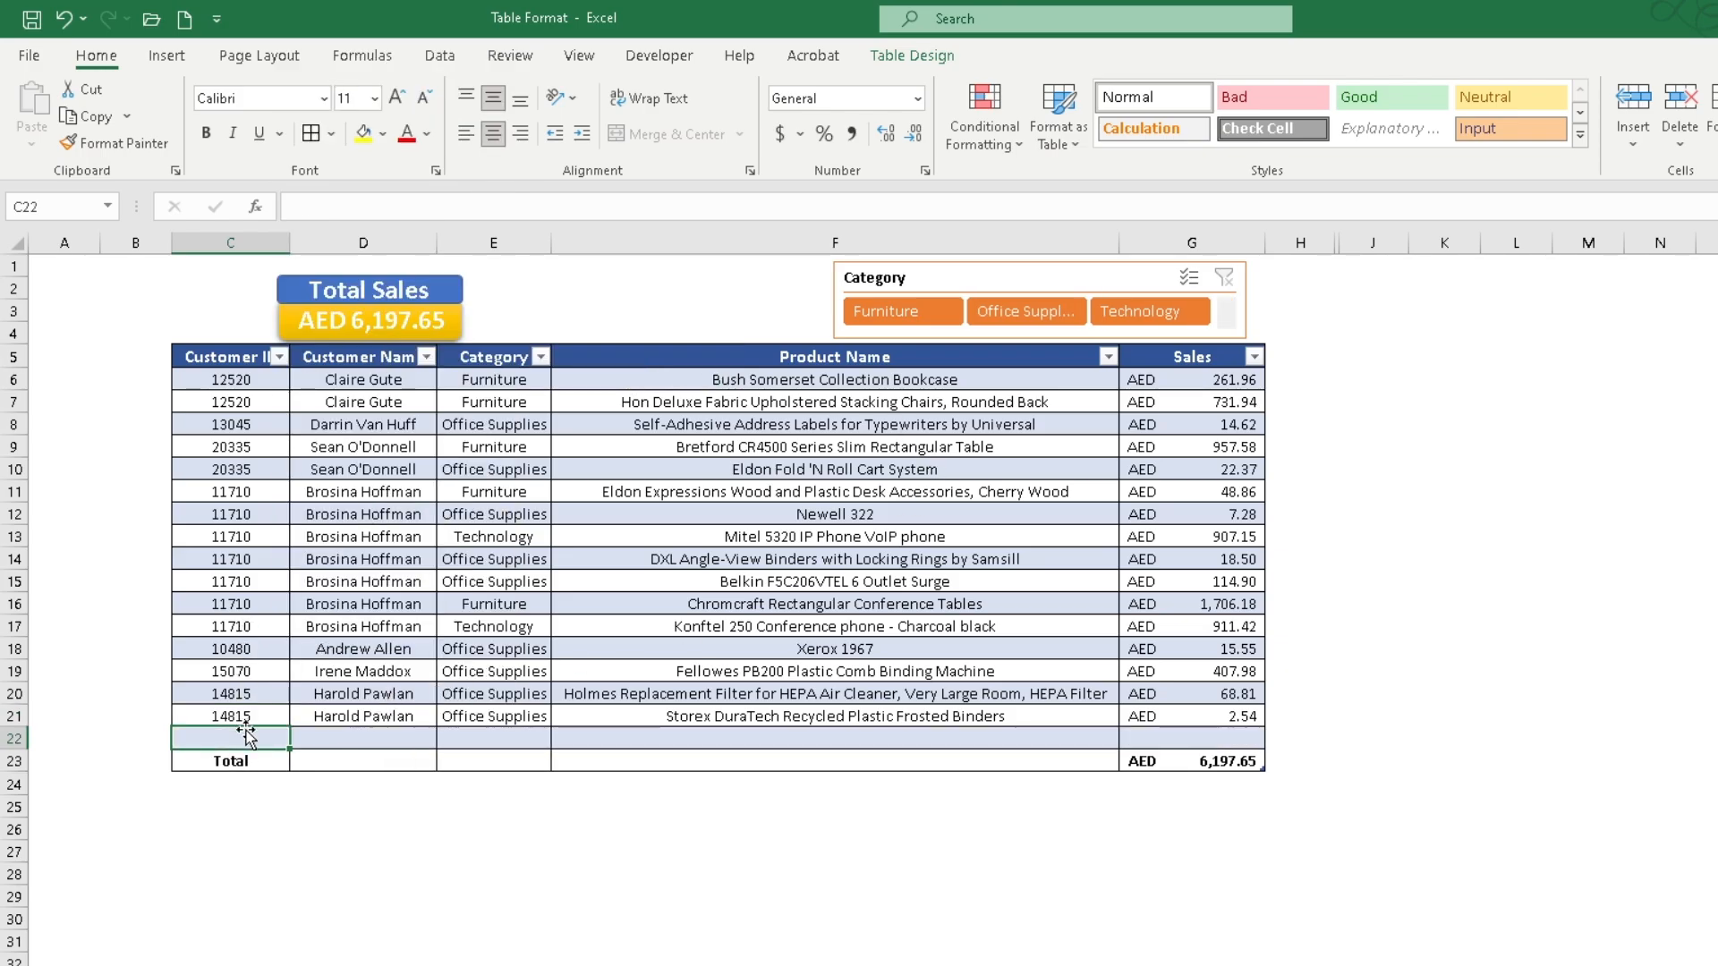
type("154")
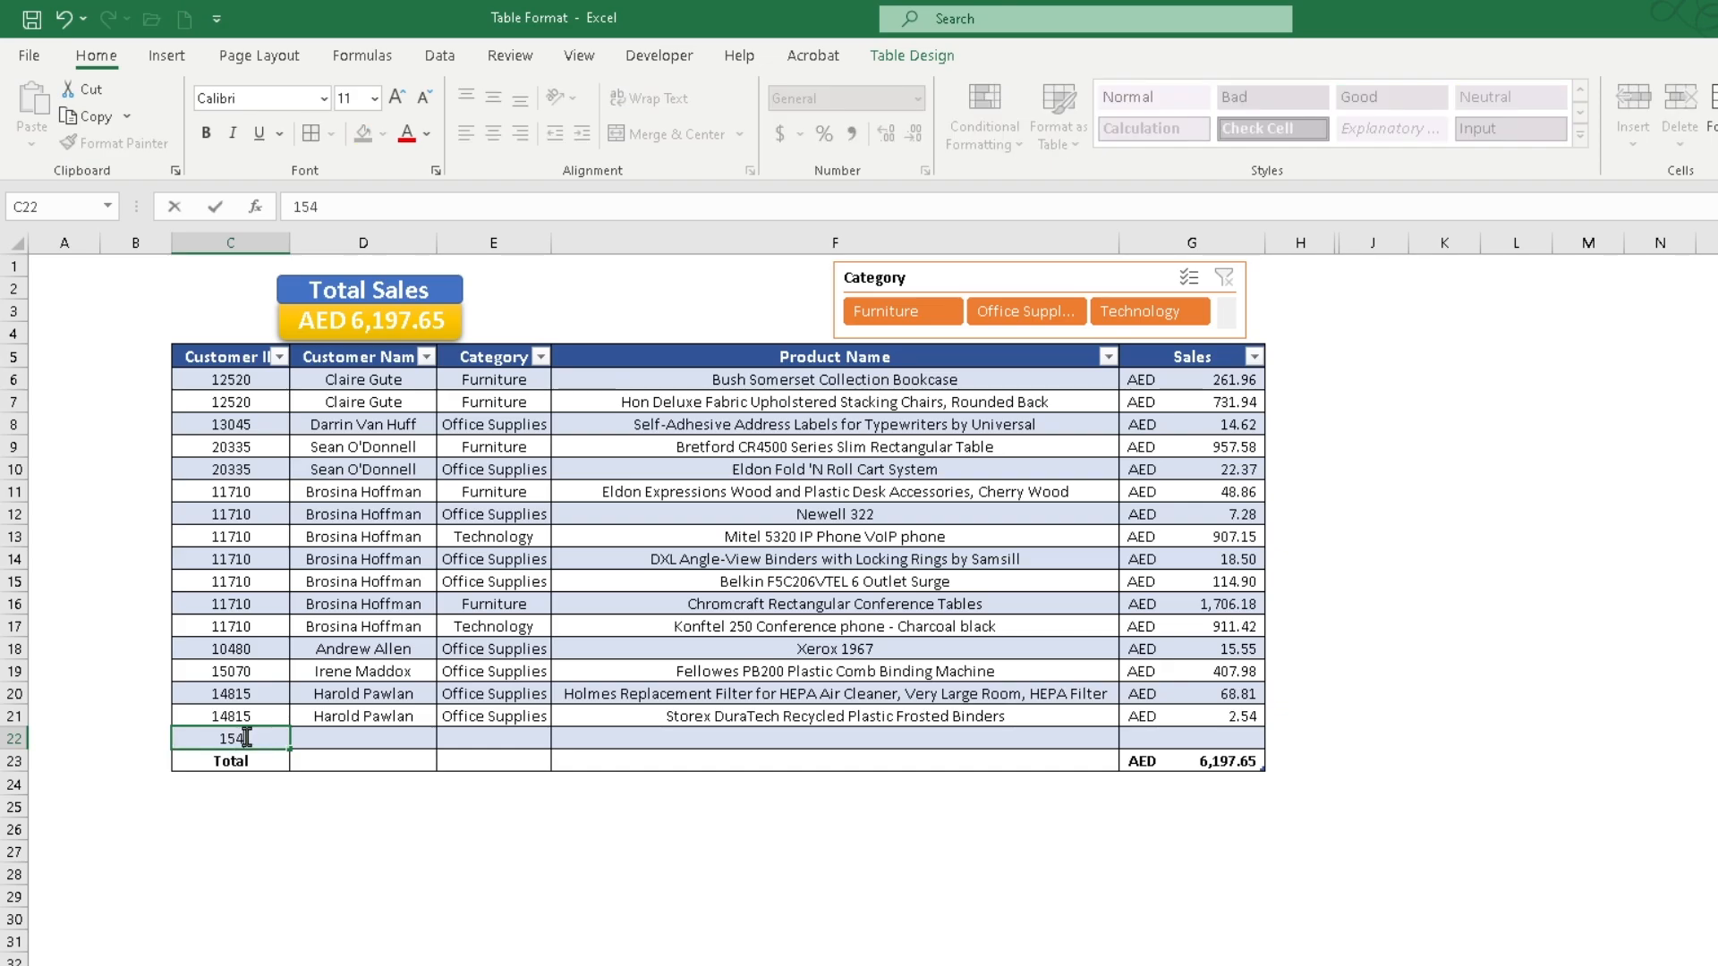
type("32")
Copy the customer name from D17 into the new record's Customer Name cell, D22.
left_click(331, 739)
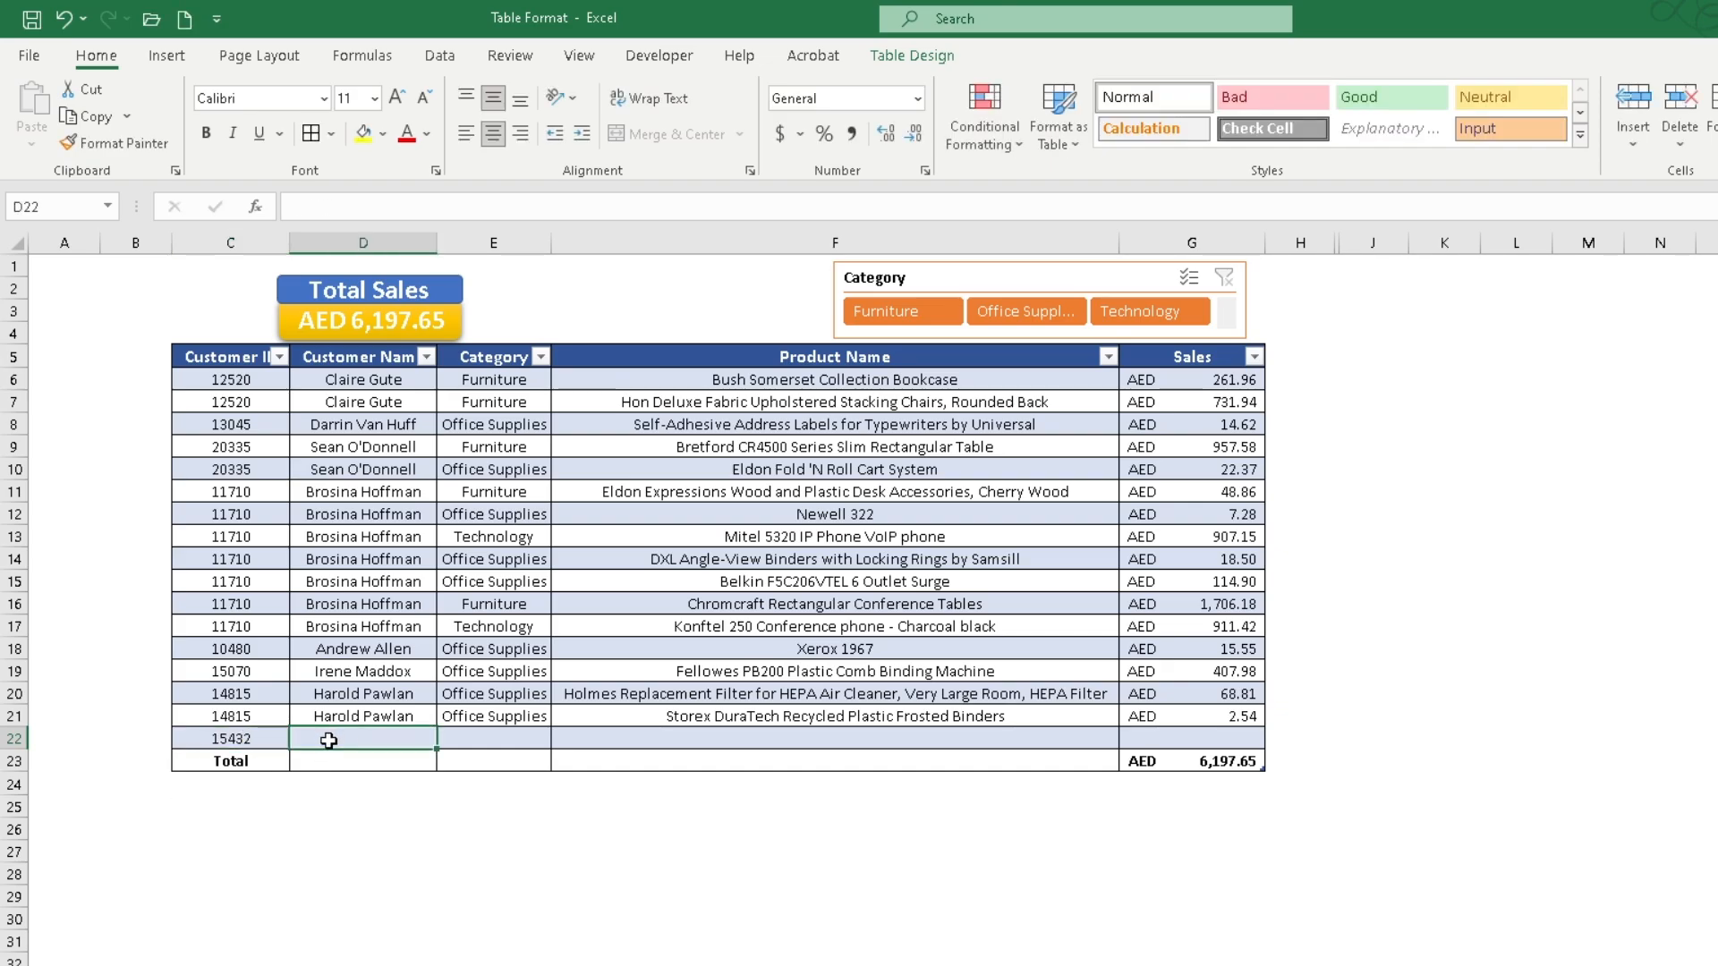
left_click(375, 629)
key("ctrl+c")
left_click(366, 739)
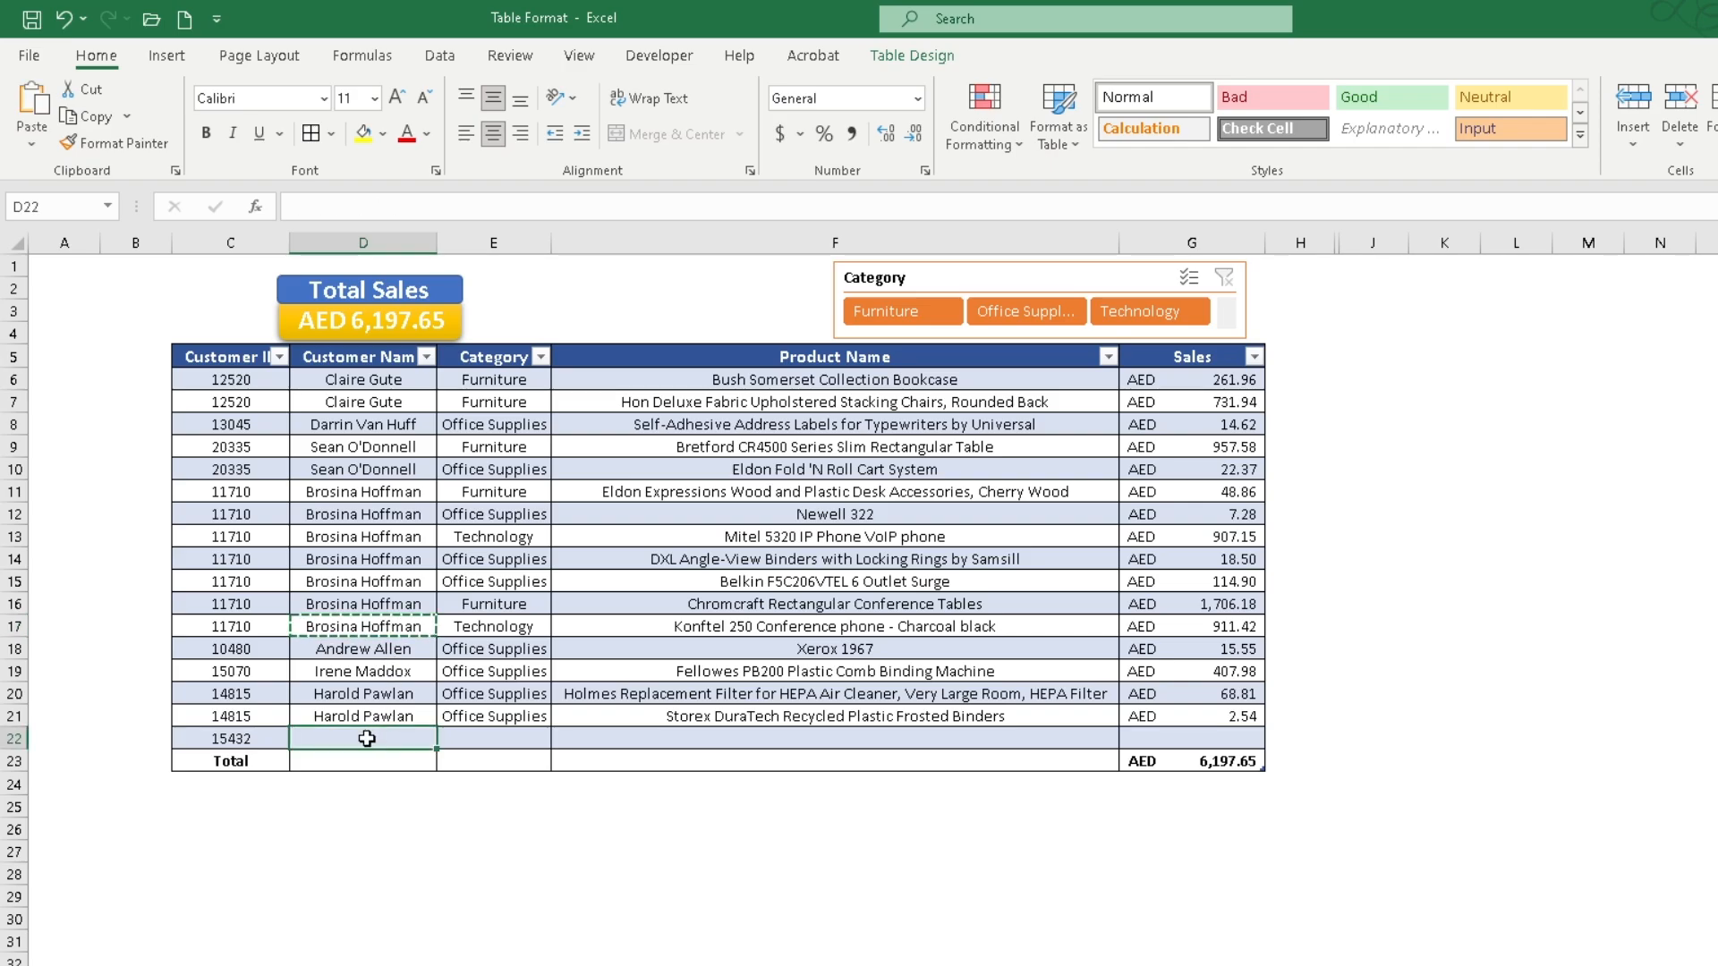
key("ctrl+v")
Copy the Furniture category from E16 into the new record's Category cell, E22.
left_click(495, 741)
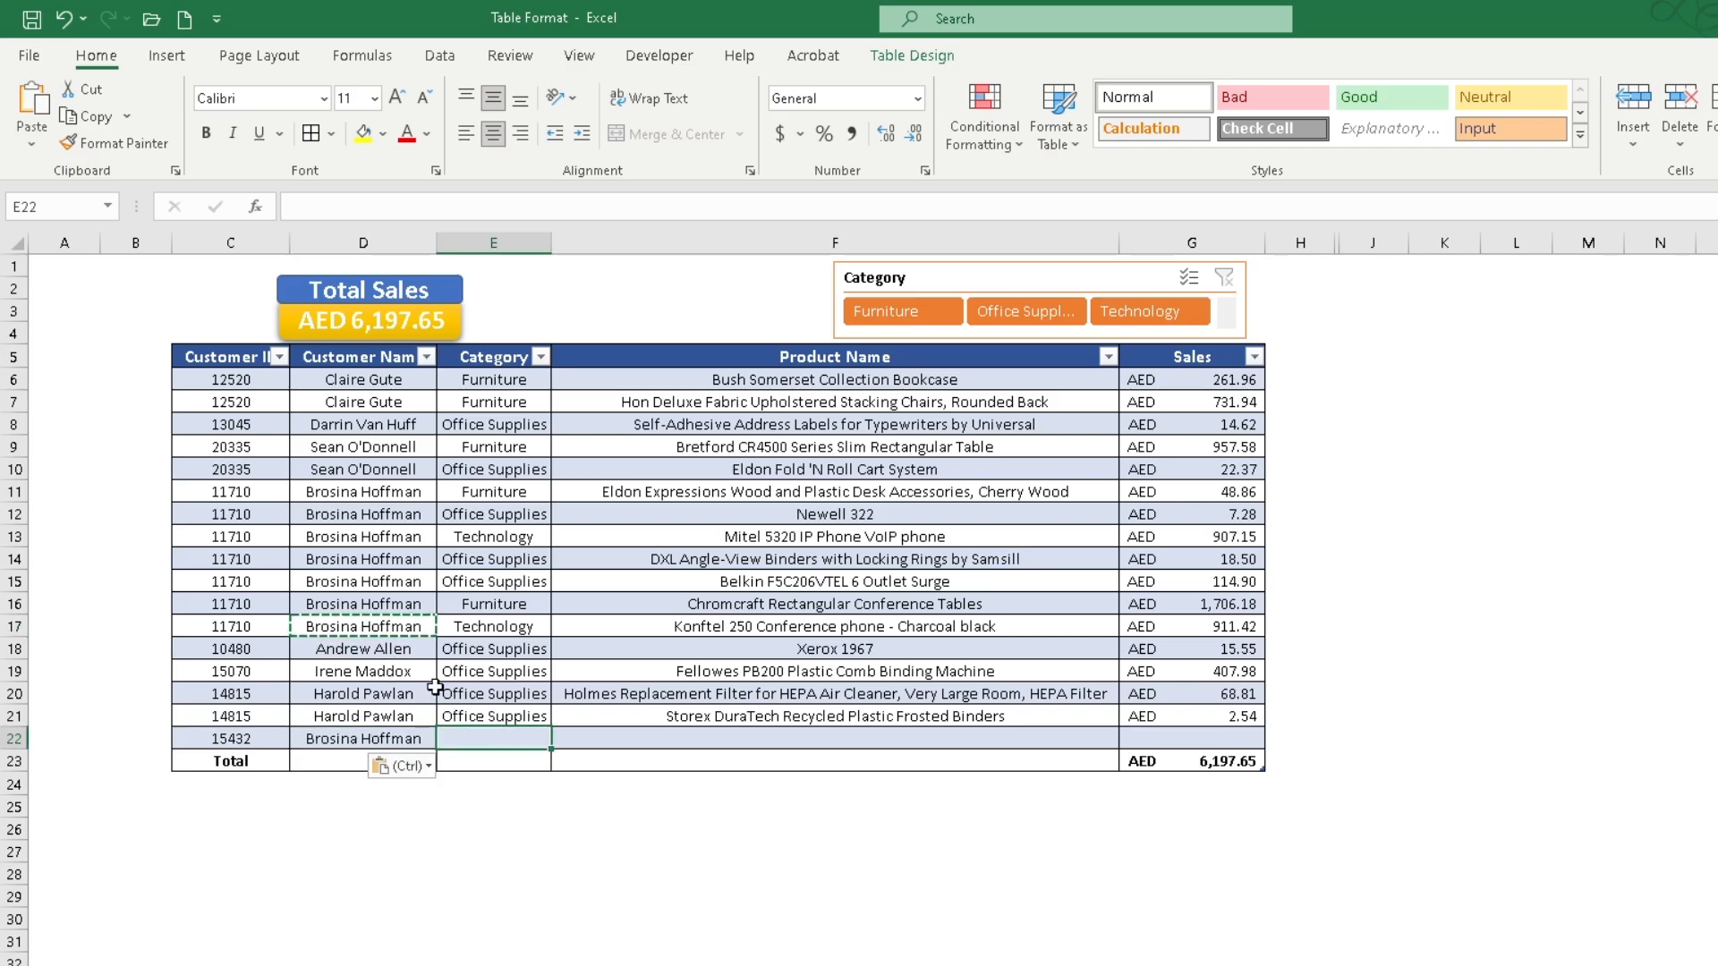
left_click(469, 607)
key("ctrl+c")
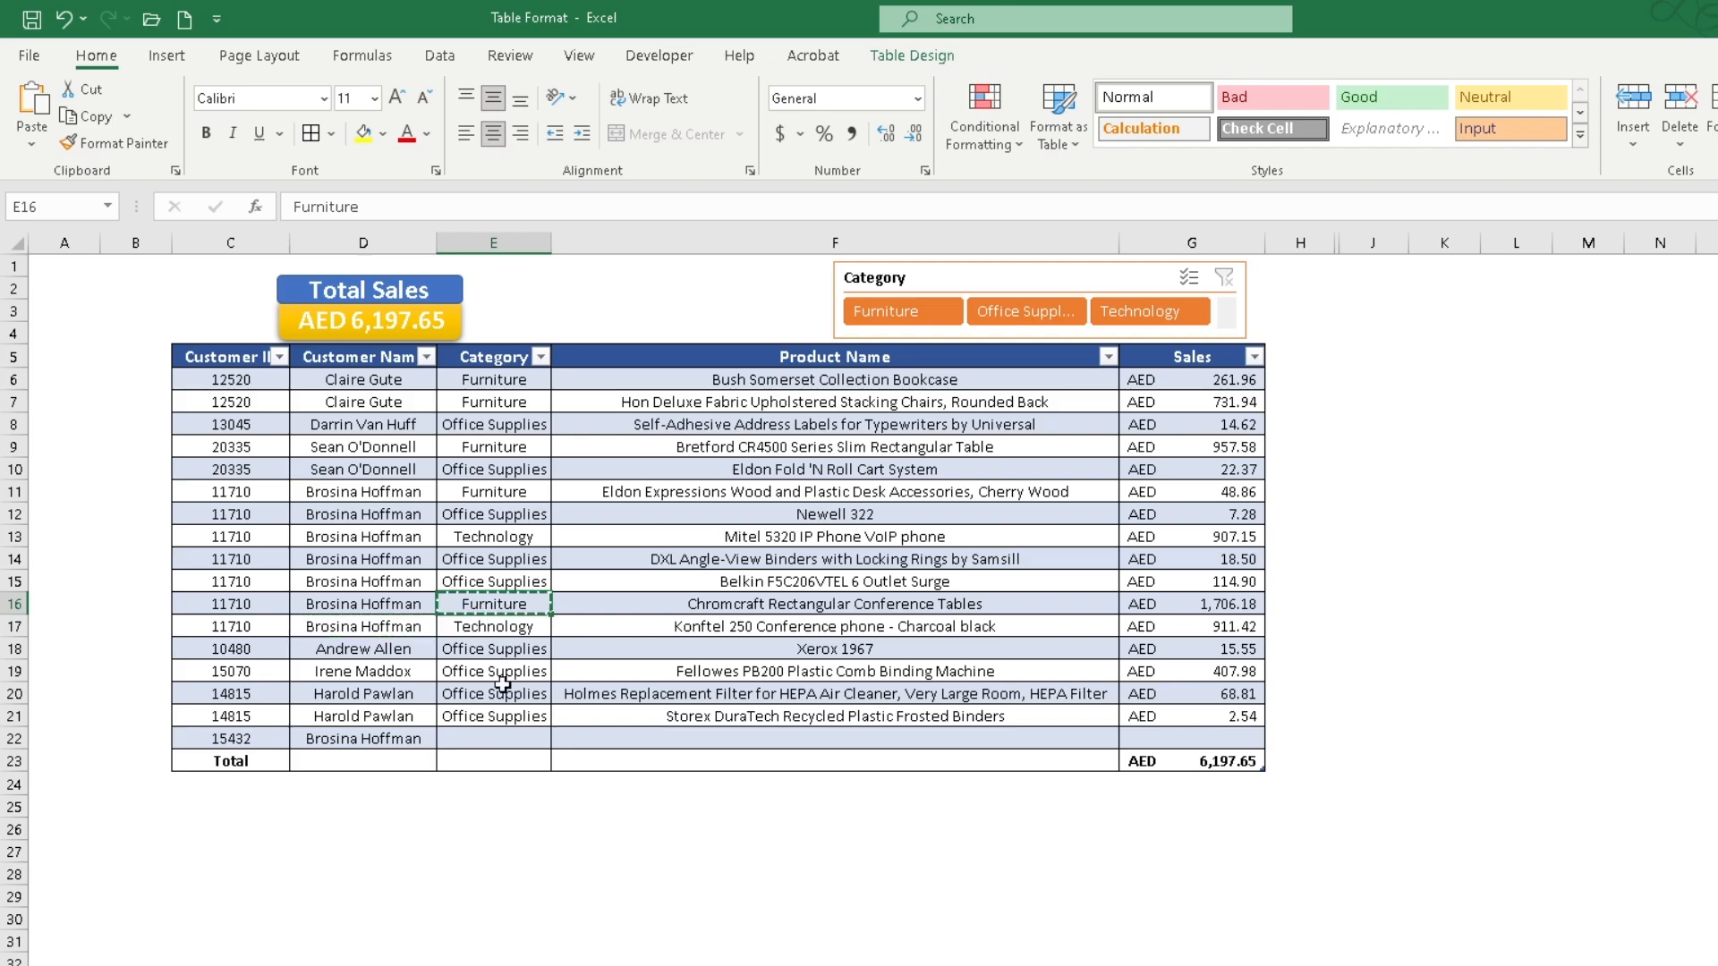
left_click(483, 739)
key("ctrl+v")
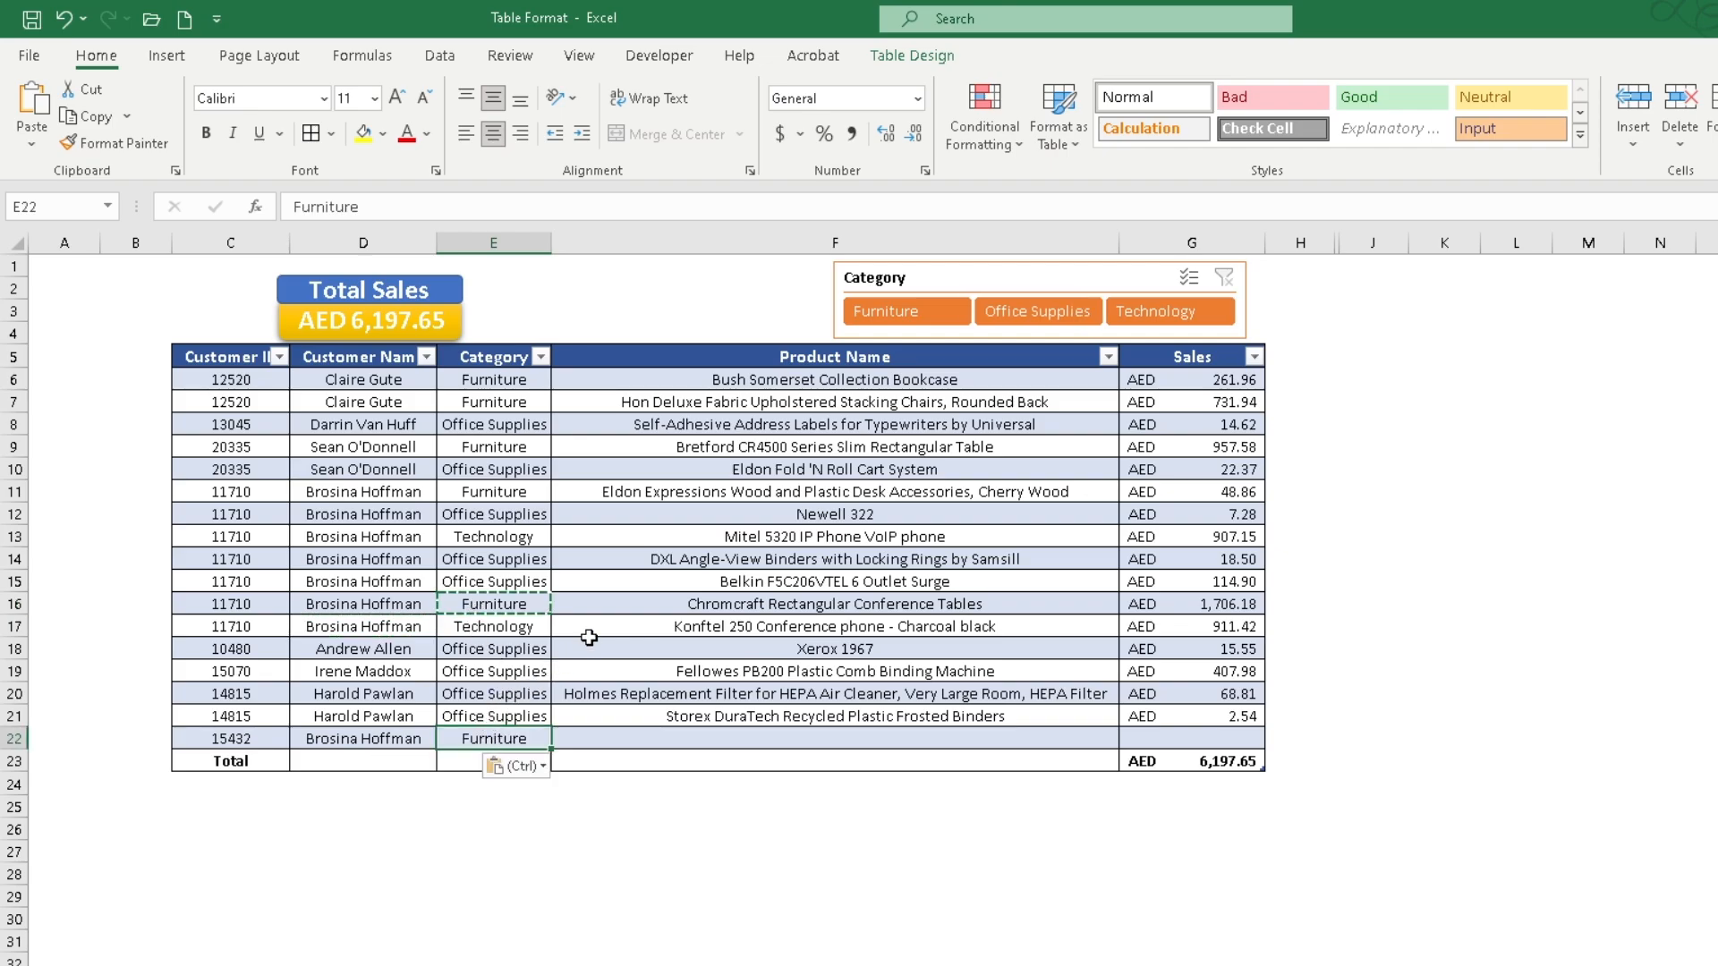
Copy the product name Chromcraft Rectangular Conference Tables from F16 into F22 and enter 2354 as the new record's sales.
left_click(690, 606)
key("ctrl+c")
left_click(700, 721)
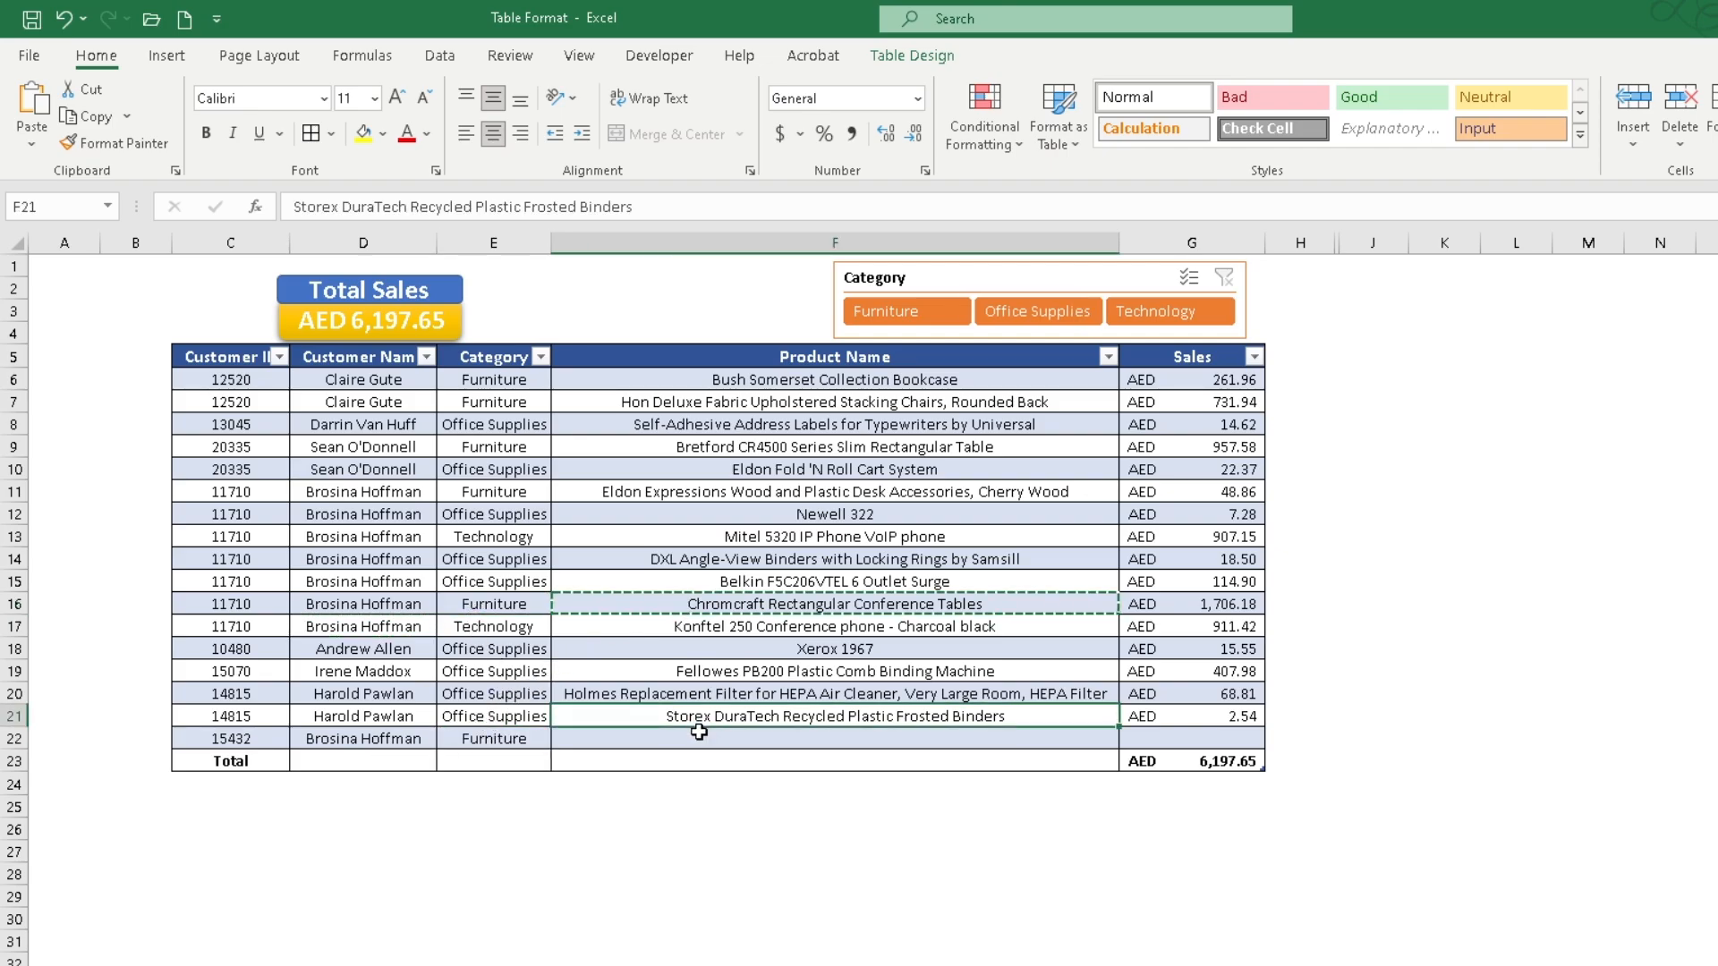
left_click(703, 736)
key("ctrl+v")
double_click(1199, 739)
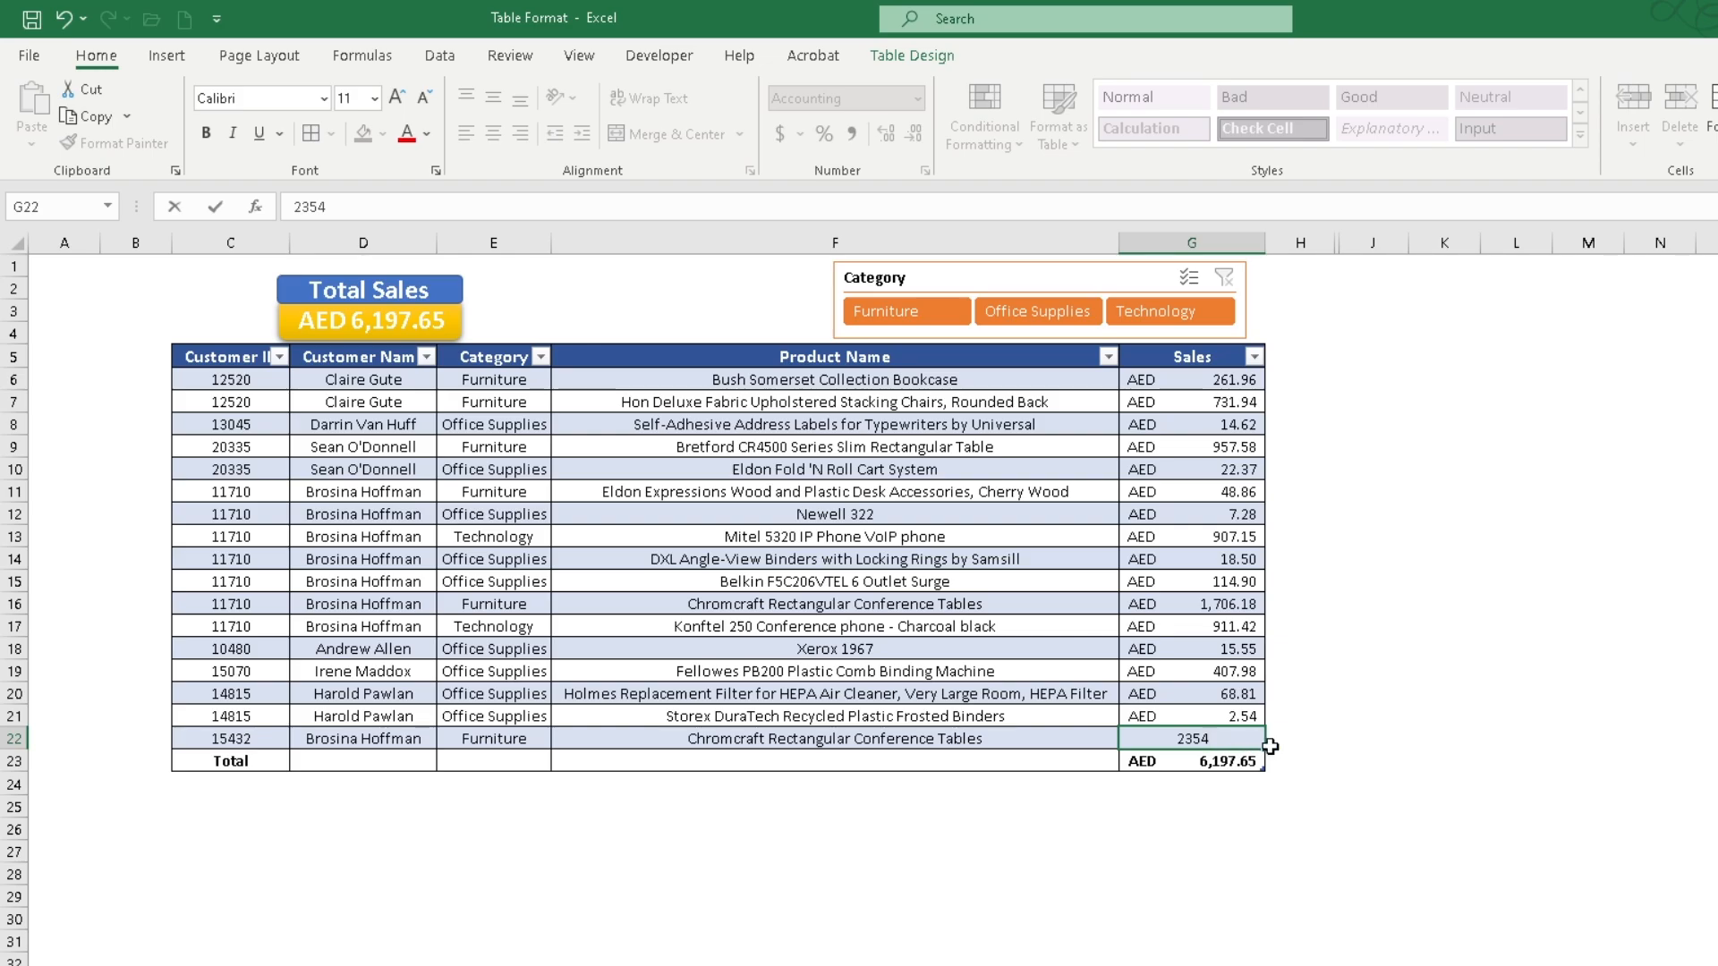
key("Return")
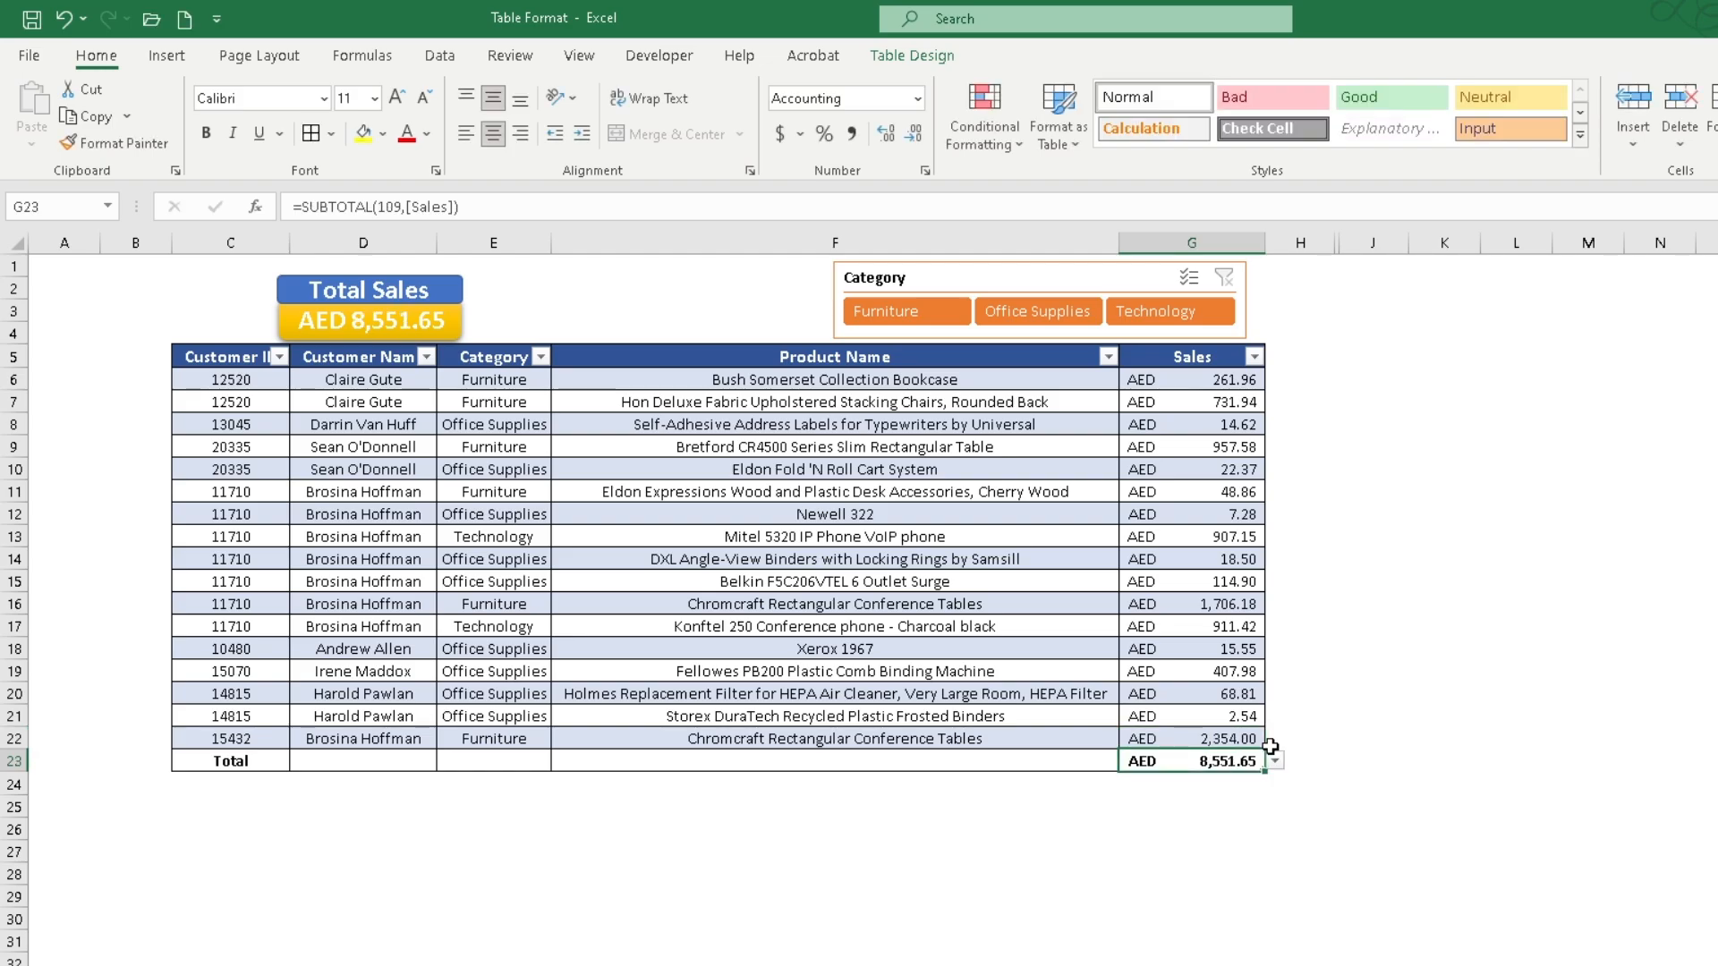
Check the Total Sales card and total row with the new record by filtering the slicer to Furniture and Office Supplies.
left_click(886, 311)
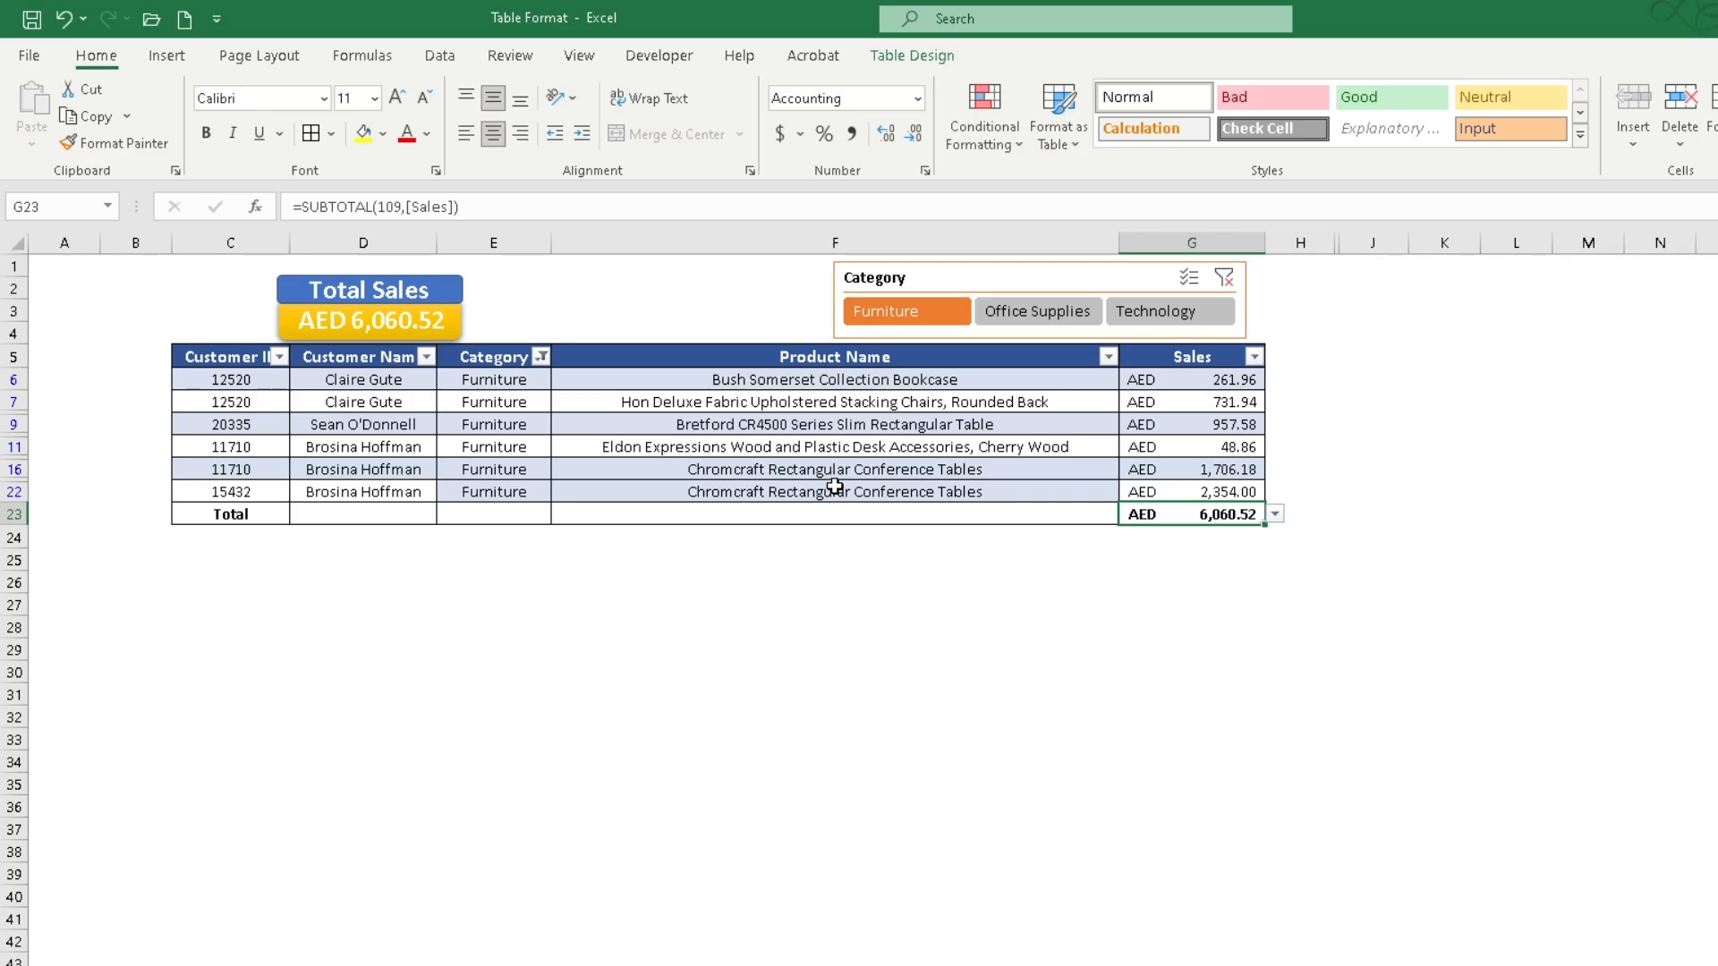
left_click(1070, 315)
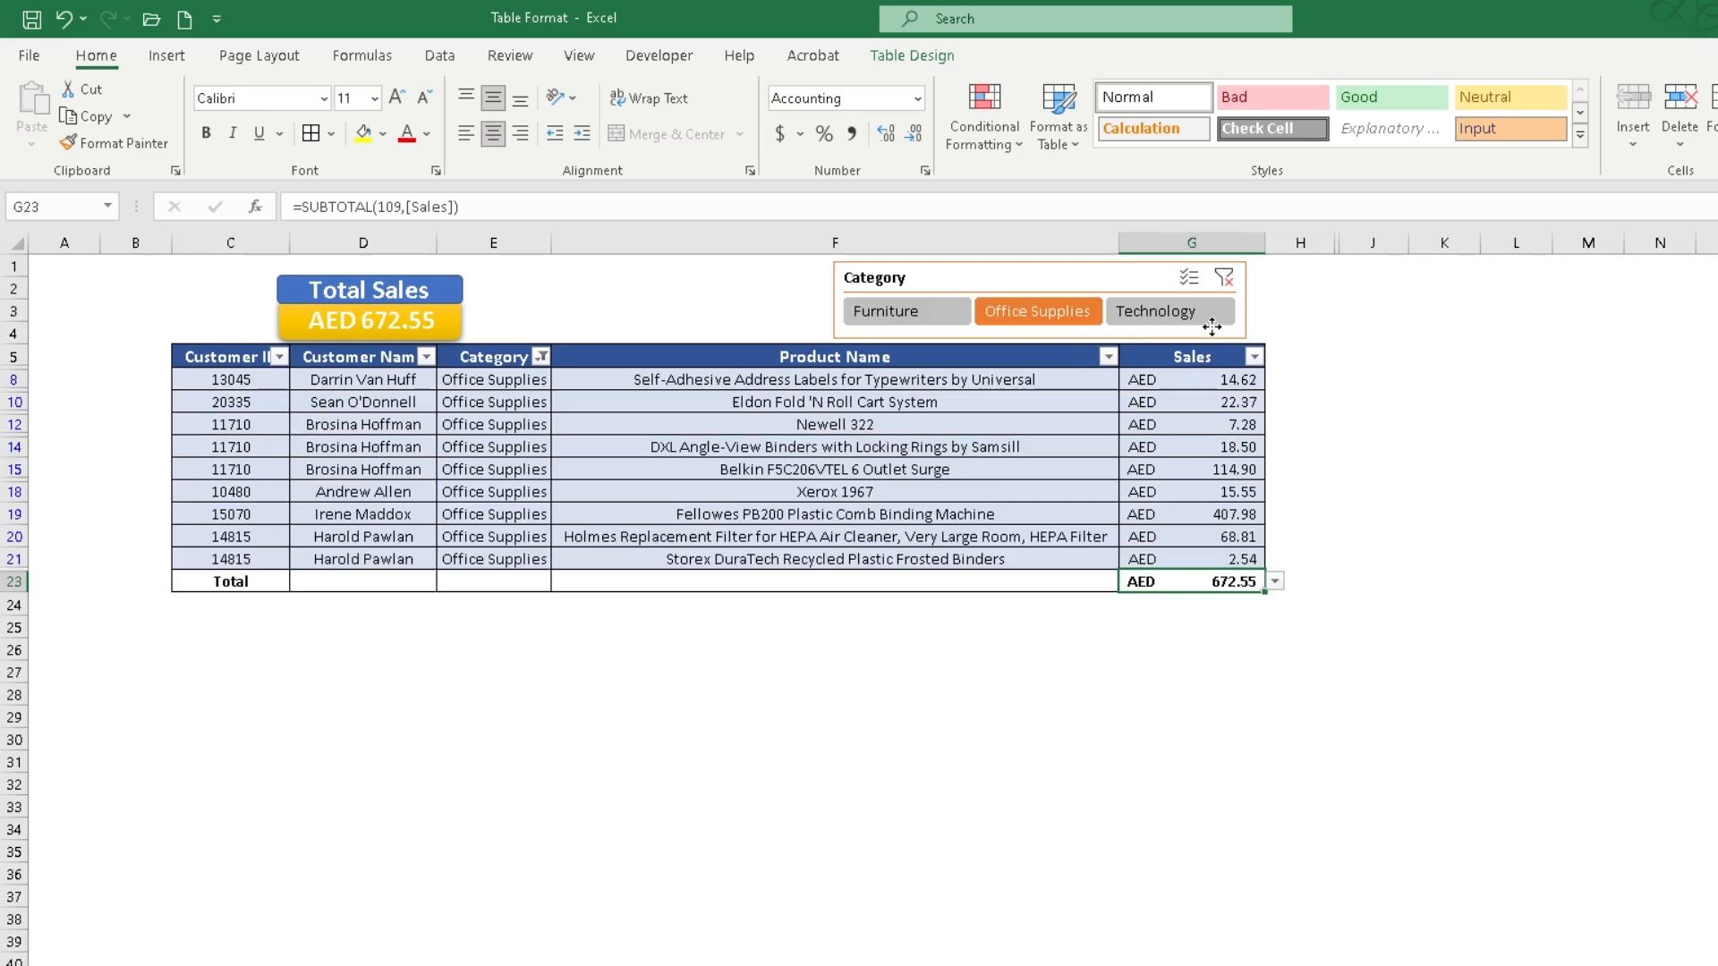